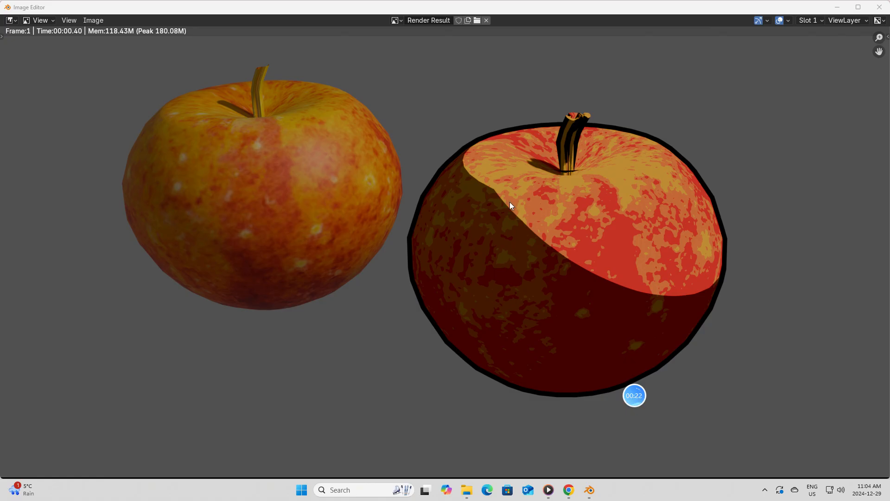
Close the render result, return to the cartoon apple Blender window and save the file from the Layout workspace.
left_click(879, 8)
mouse_move(589, 490)
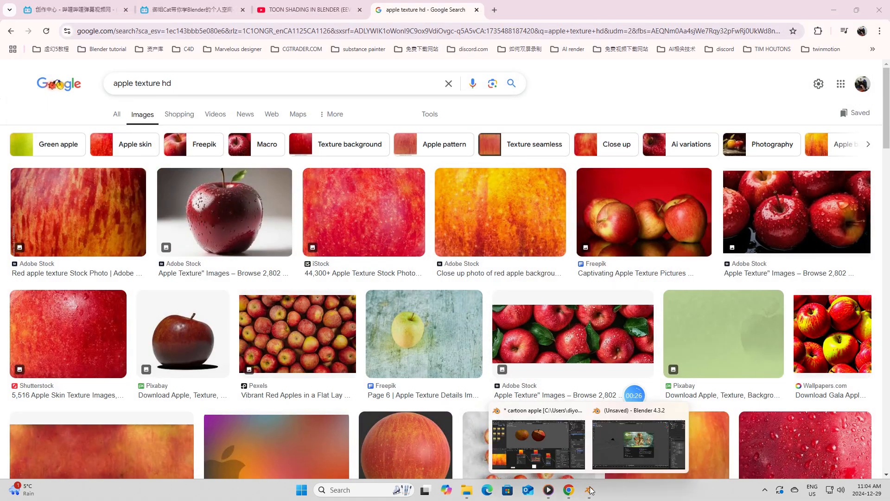
left_click(552, 448)
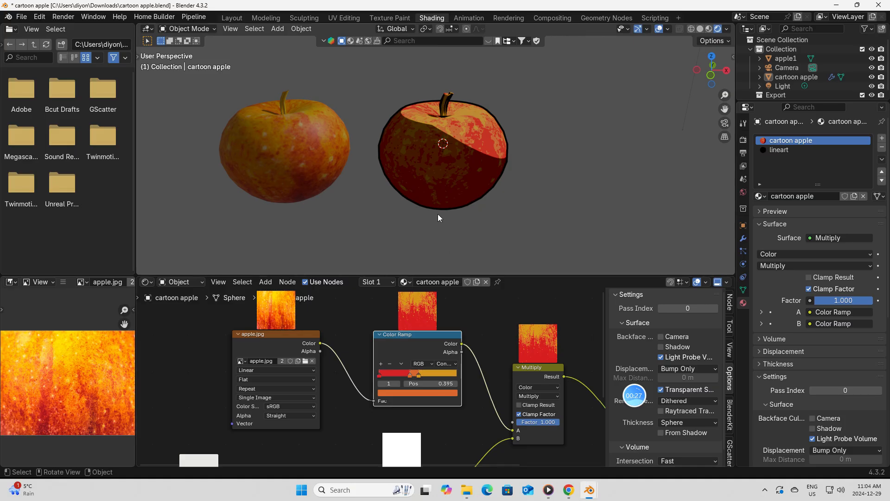
left_click(229, 18)
left_click(21, 17)
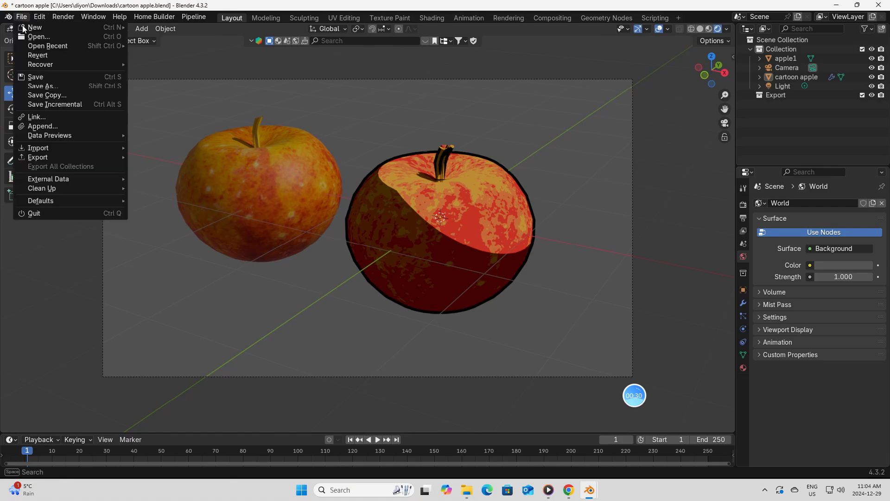
left_click(33, 77)
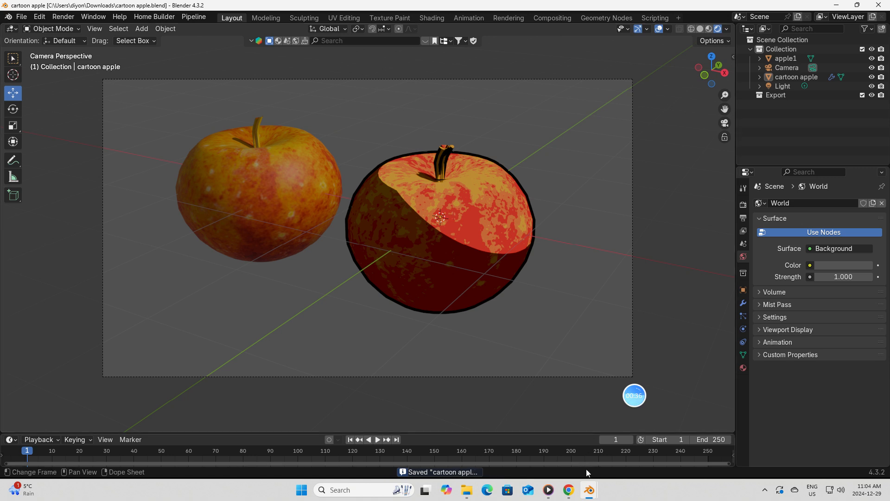
Switch to the unsaved Blender window and start a new General file.
mouse_move(588, 489)
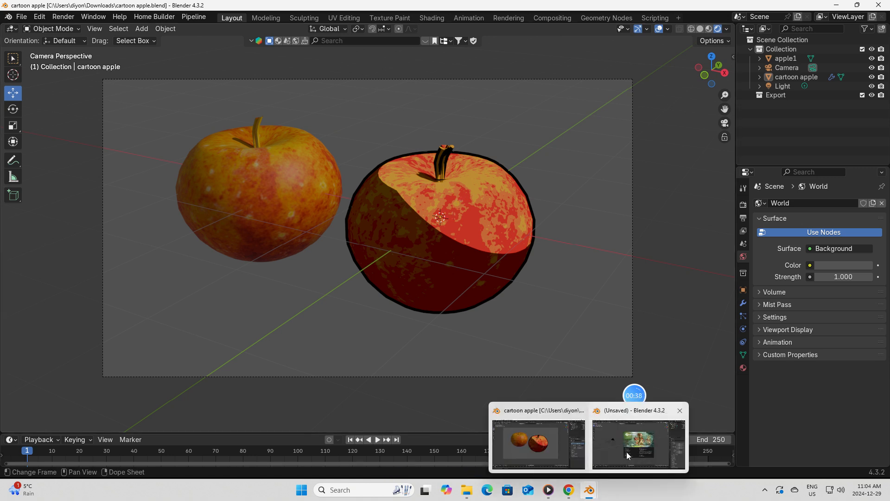
left_click(627, 452)
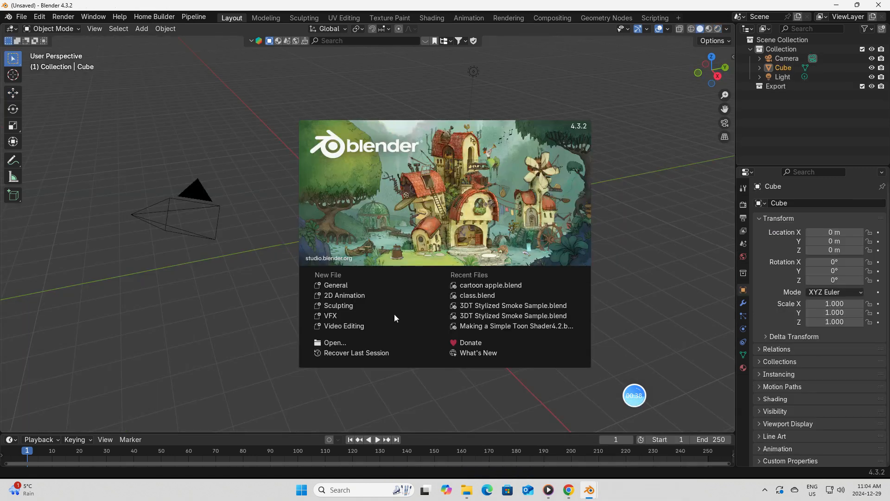
left_click(336, 286)
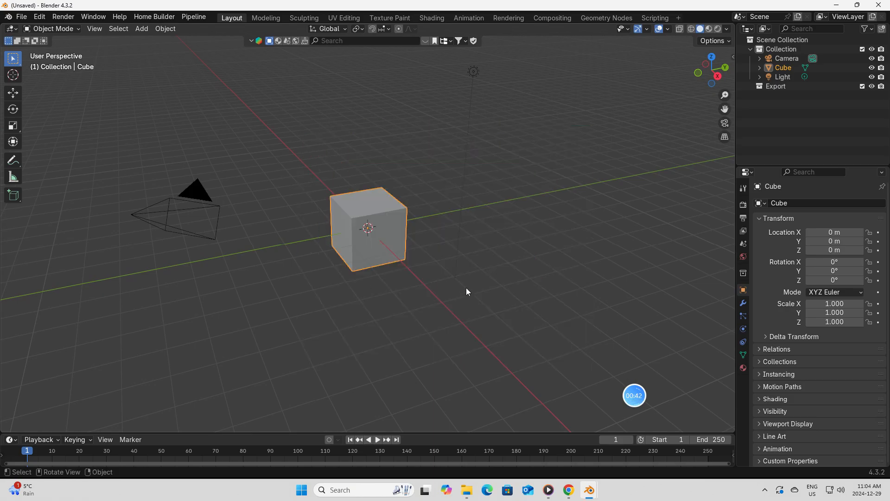
Delete the default cube and add a UV sphere at the origin.
key("Delete")
middle_click_drag(367, 249, 337, 269)
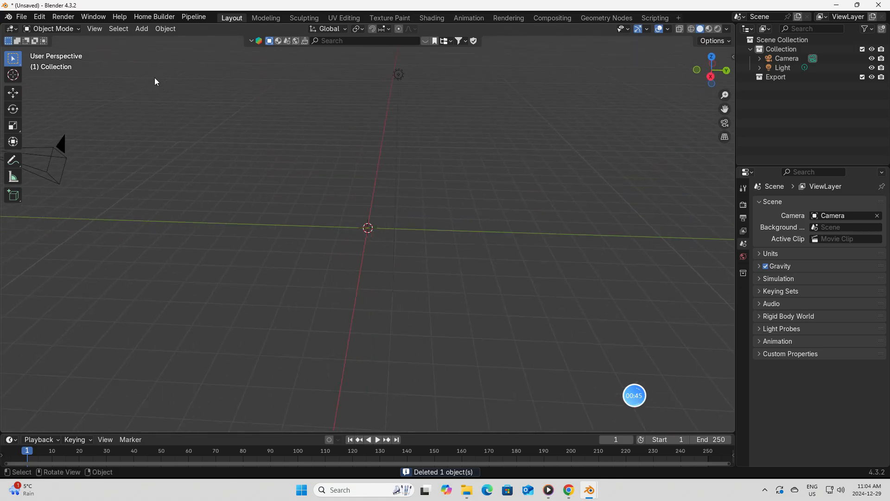
left_click(143, 29)
mouse_move(152, 51)
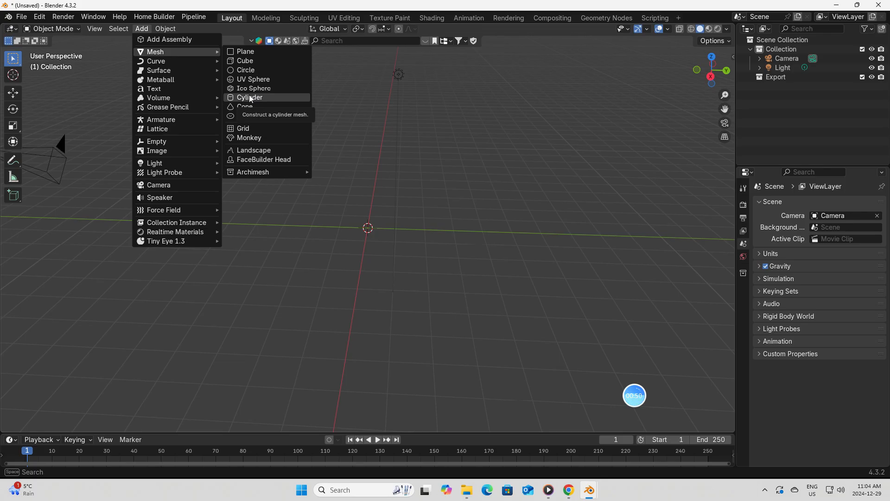
left_click(249, 80)
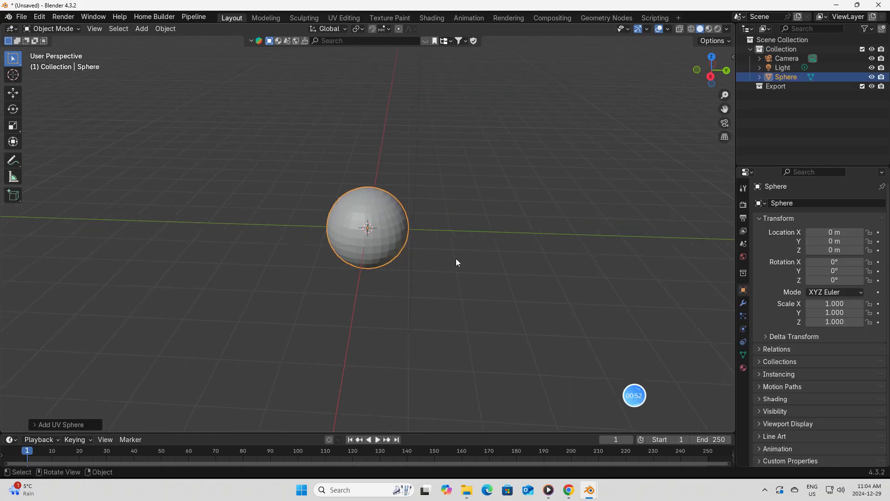
scroll(455, 258, "up", 4)
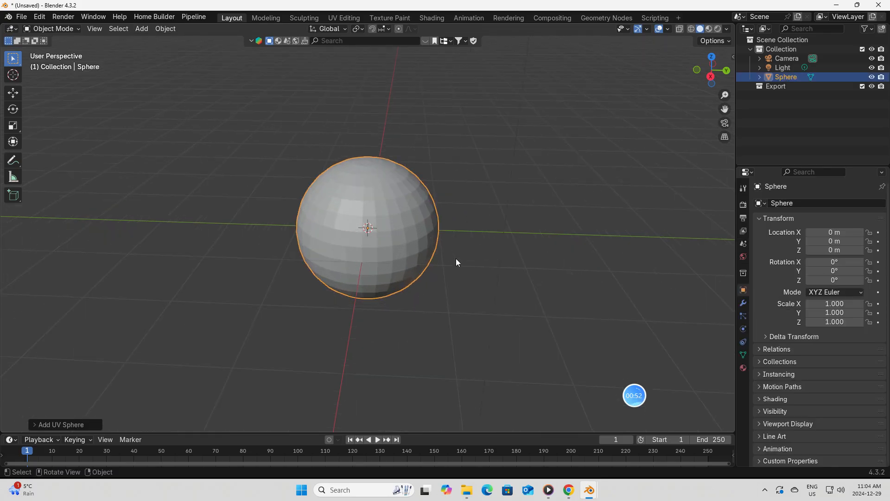
Display the sphere in wireframe, put it in Edit Mode and turn X-ray off.
left_click(691, 30)
middle_click_drag(569, 129, 397, 173)
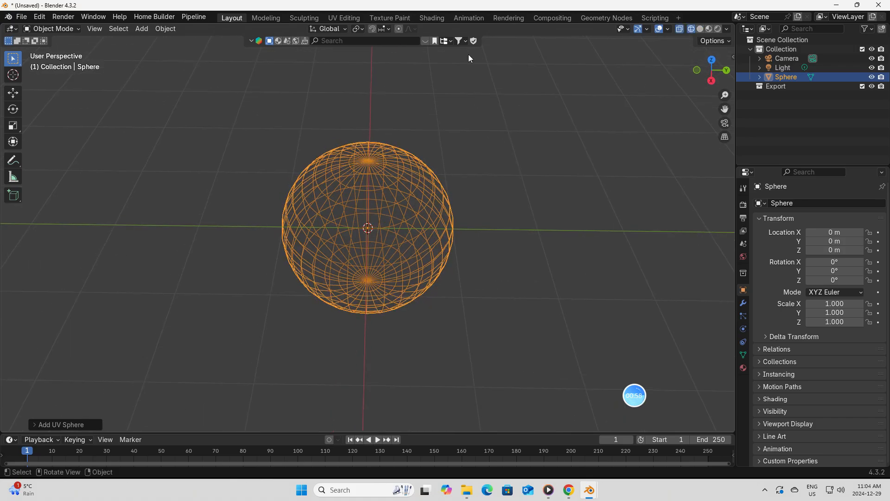
left_click(79, 28)
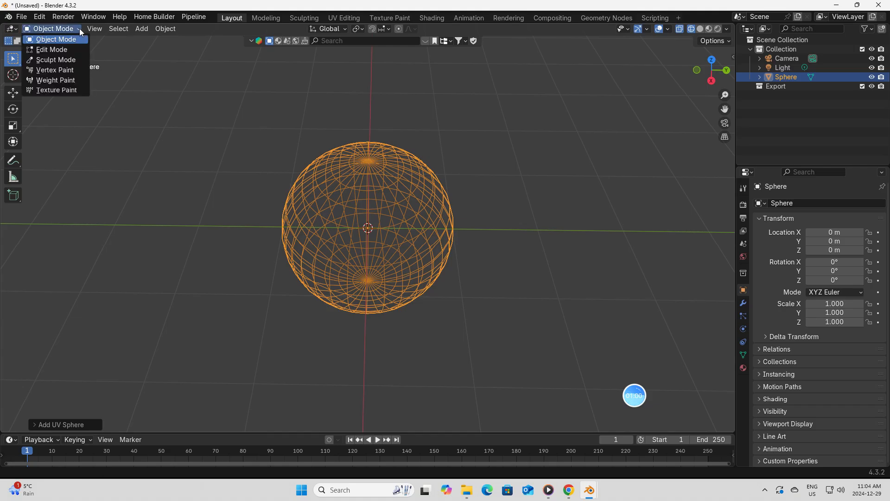
left_click(69, 49)
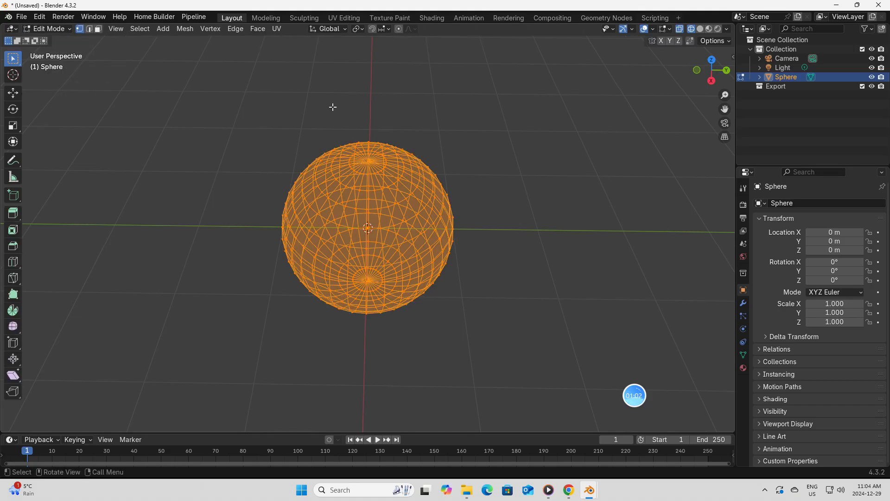
left_click(679, 28)
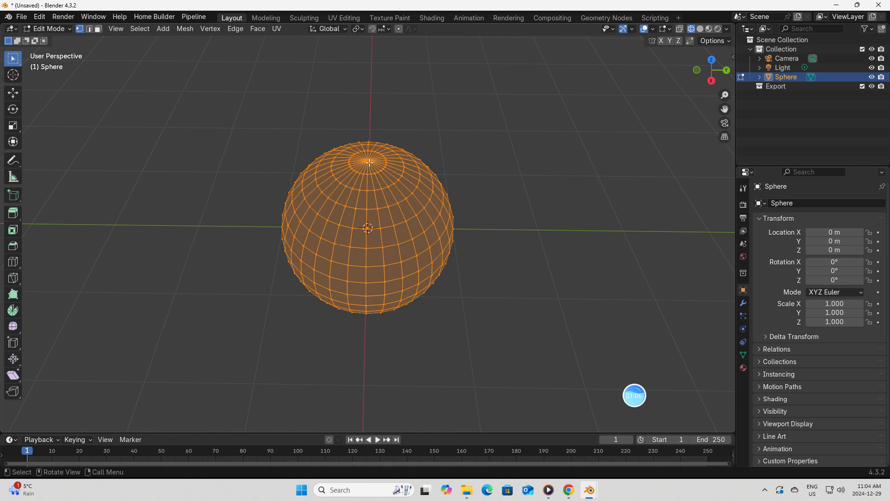
Enable proportional editing for the sphere's top pole vertex, try moving it upward and undo that move.
left_click(14, 95)
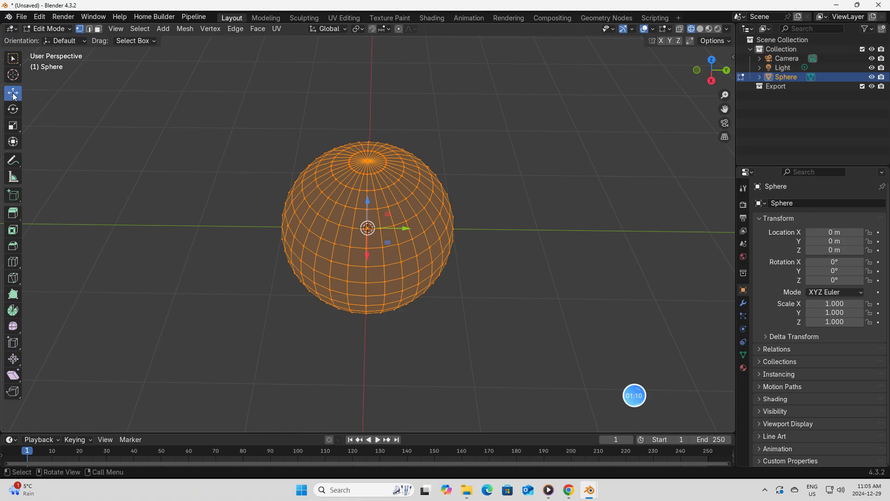
left_click(368, 160)
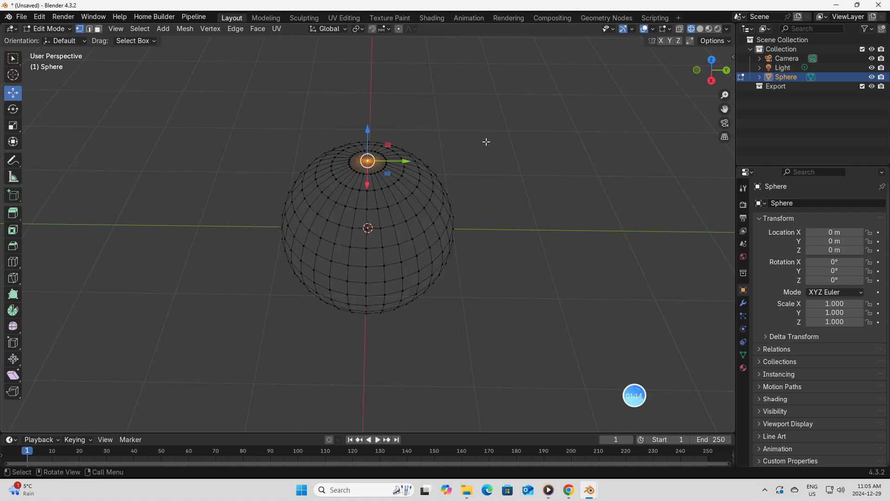
left_click(399, 29)
left_click_drag(366, 132, 366, 108)
key("ctrl+z")
Push the top pole vertex down along Z with proportional editing to form the apple's dimple.
key("KP_1")
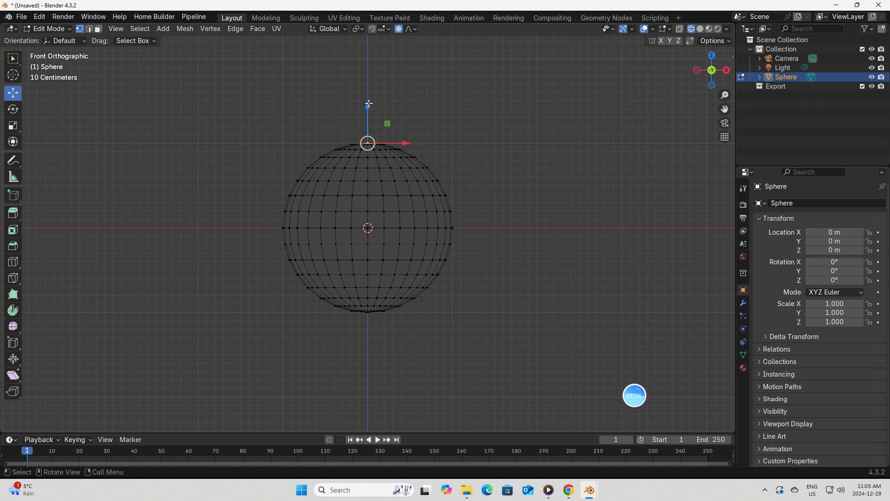
left_click_drag(368, 103, 390, 139)
middle_click_drag(544, 193, 491, 205)
left_click_drag(368, 140, 369, 158)
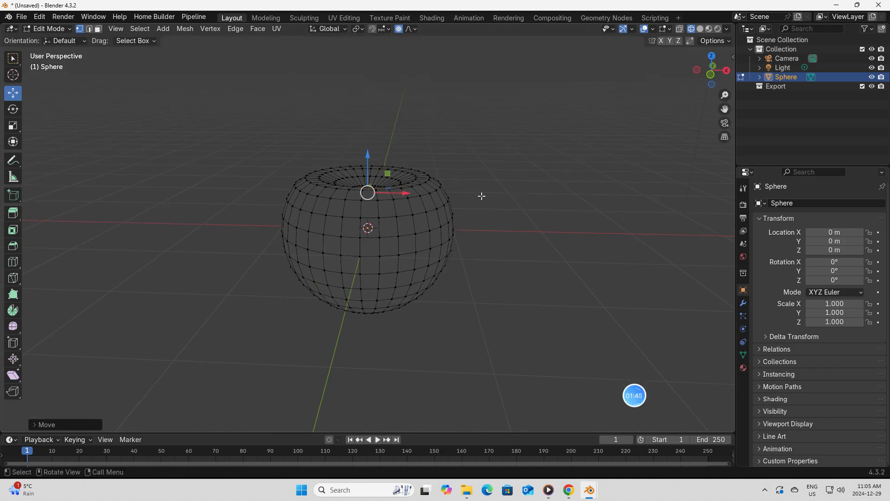
mouse_move(481, 196)
middle_mouse_down()
mouse_move(455, 226)
mouse_move(495, 187)
middle_mouse_up()
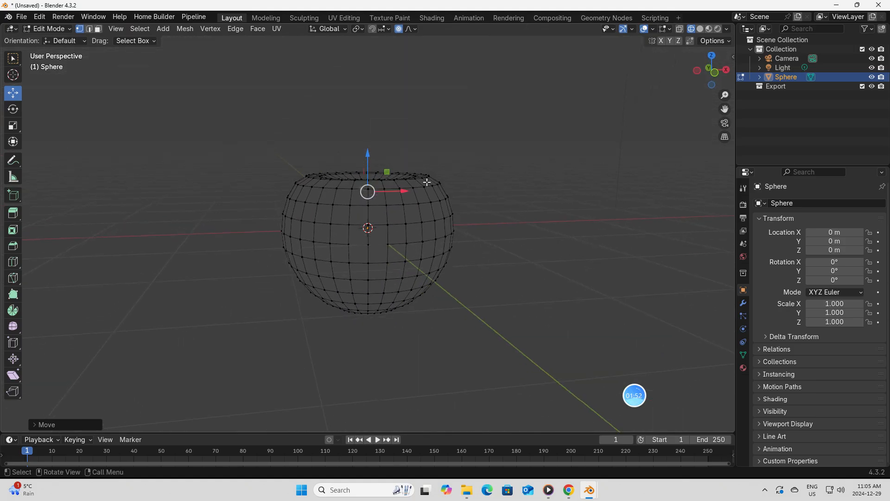
Select the innermost edge loop around the top pole and scale it down to the width of a stem.
middle_click_drag(450, 189, 479, 251)
scroll(476, 243, "up", 3)
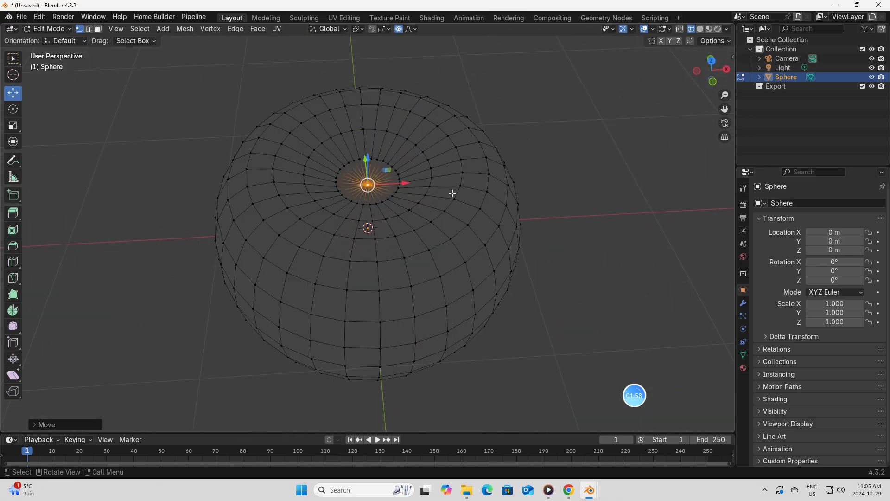
middle_click_drag(504, 215, 367, 170)
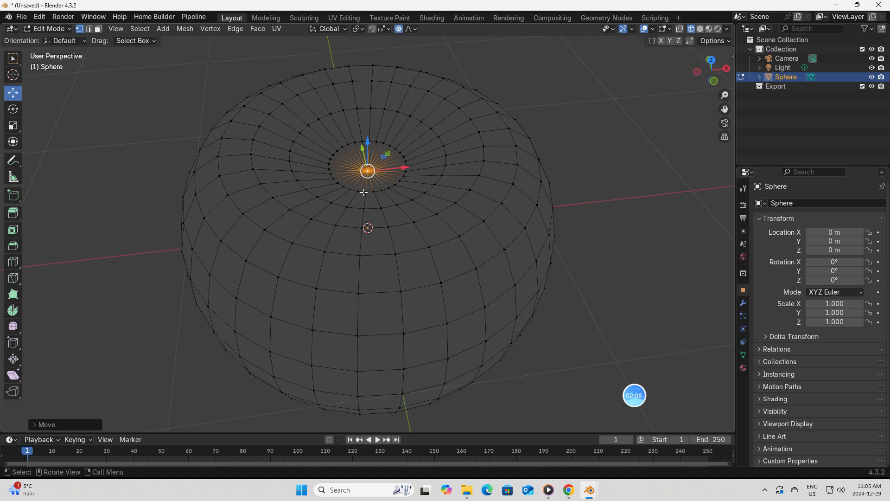
left_click(89, 29)
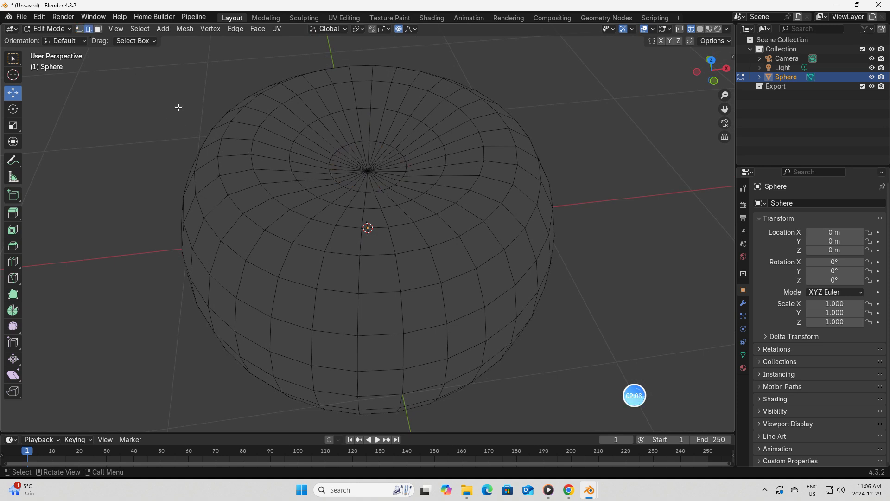
left_click(364, 190, "alt")
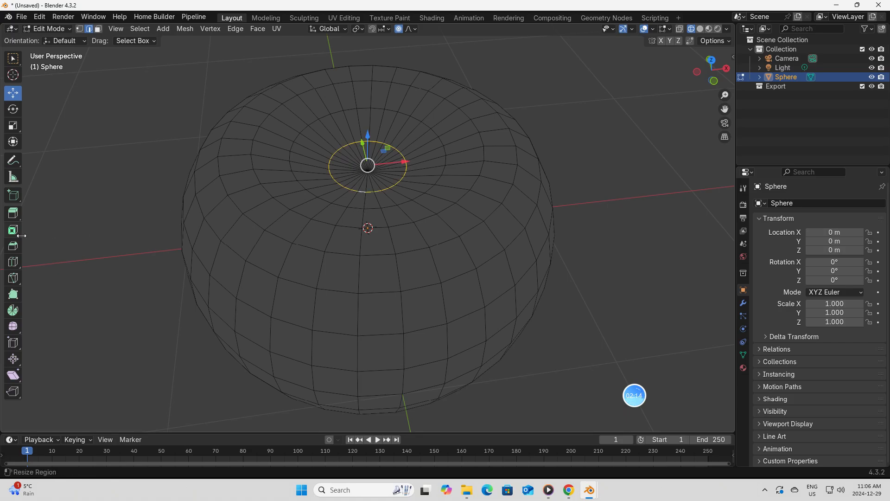
left_click(16, 126)
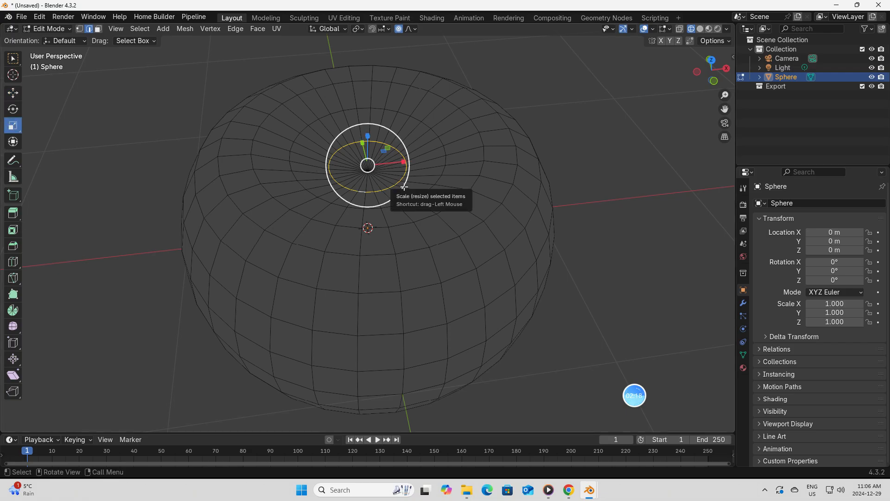
left_click_drag(404, 187, 378, 167)
In front view, extrude the small edge loop upward in segments into a stem curving toward positive X.
middle_click_drag(423, 215, 431, 198)
key("KP_1")
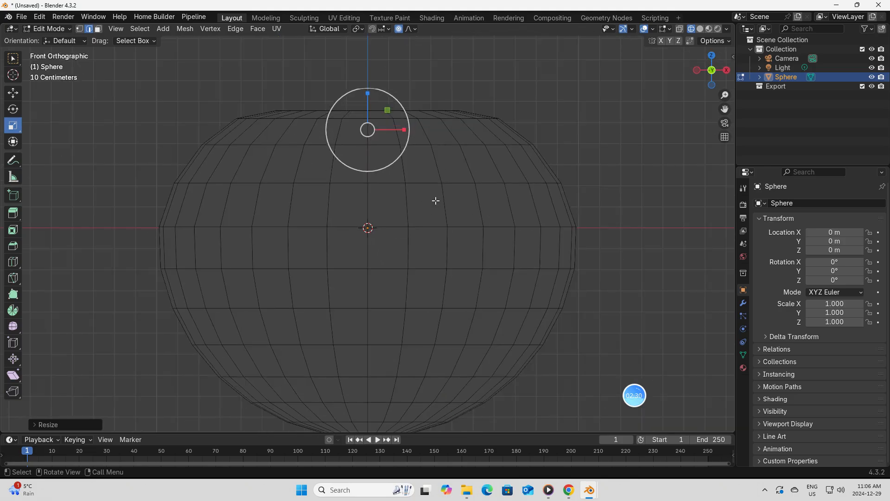
left_click(13, 213)
left_click_drag(367, 93, 385, 108)
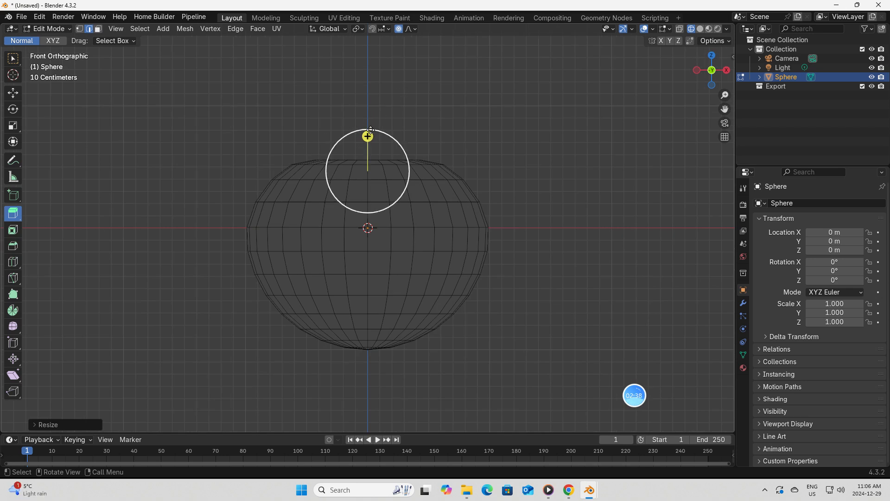
left_click_drag(368, 131, 398, 97)
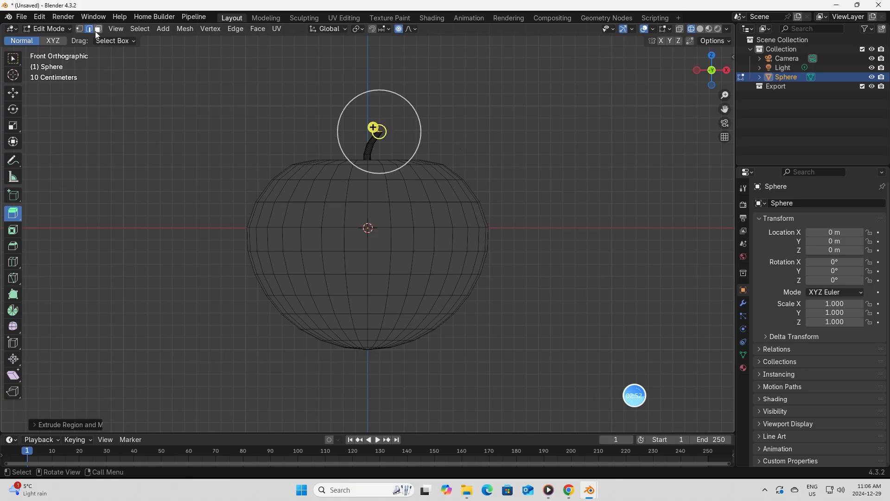
With X-ray on and proportional editing off, move an edge at the stem's tip slightly upward and toward positive X.
left_click(680, 29)
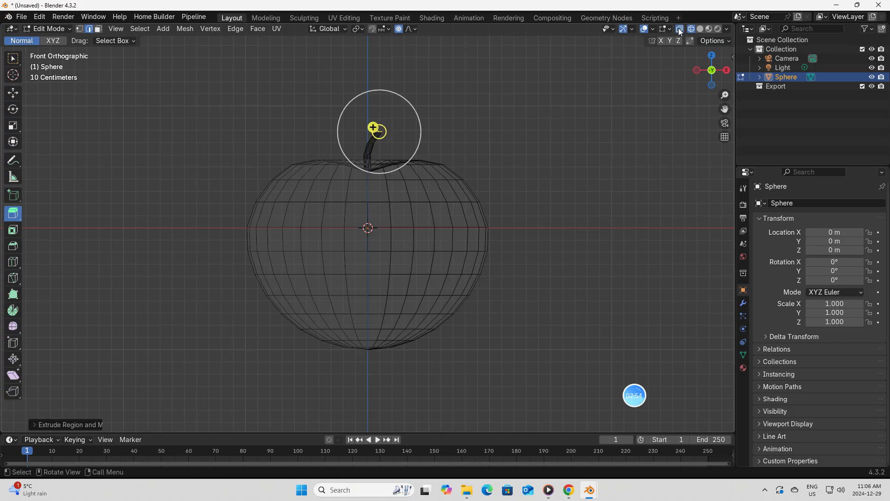
scroll(538, 121, "up", 1)
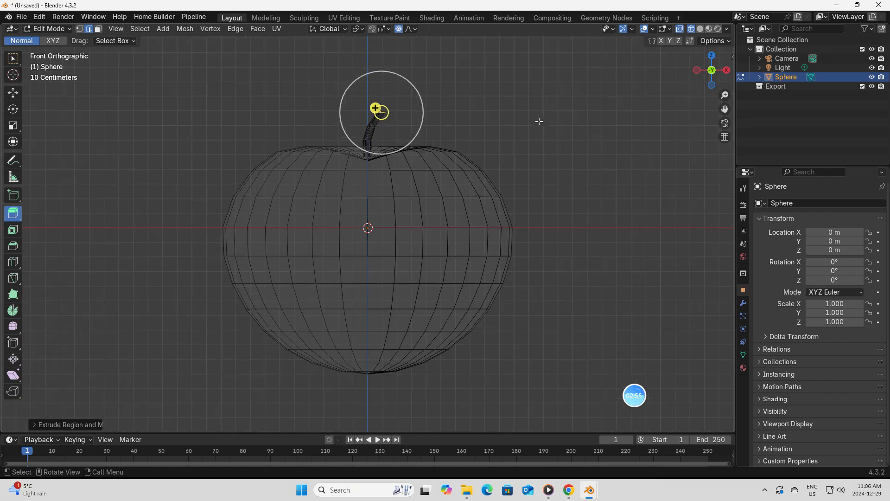
left_click(13, 94)
scroll(482, 110, "up", 3)
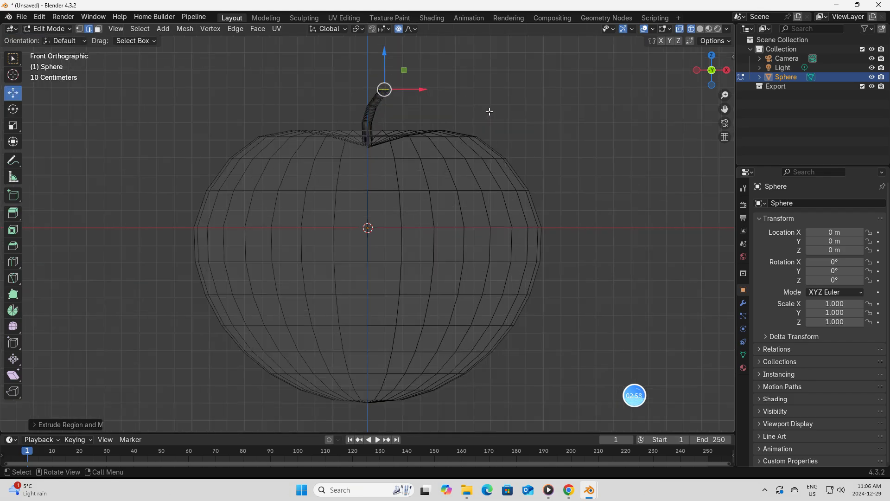
scroll(478, 89, "down", 3)
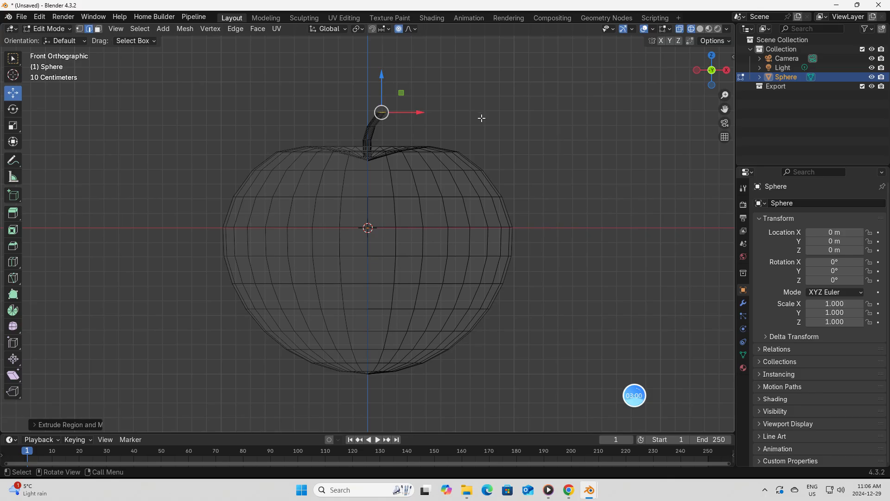
key("alt+a")
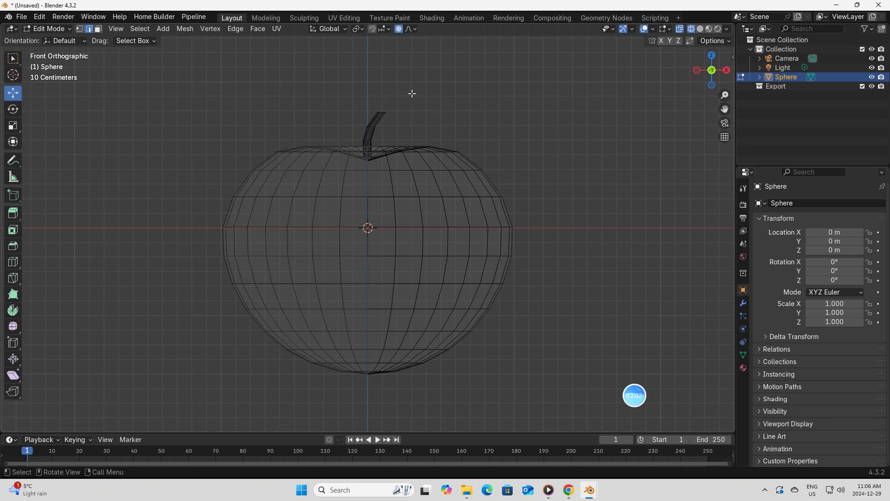
scroll(412, 93, "up", 2)
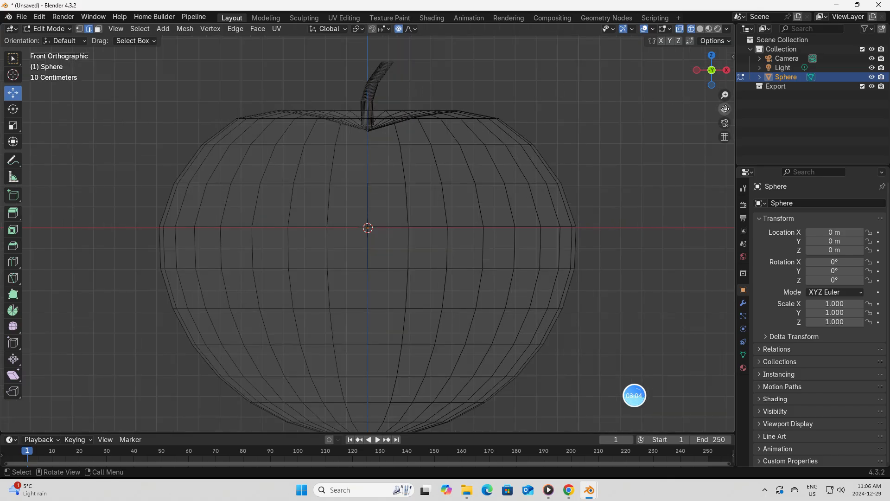
left_click_drag(725, 109, 722, 181)
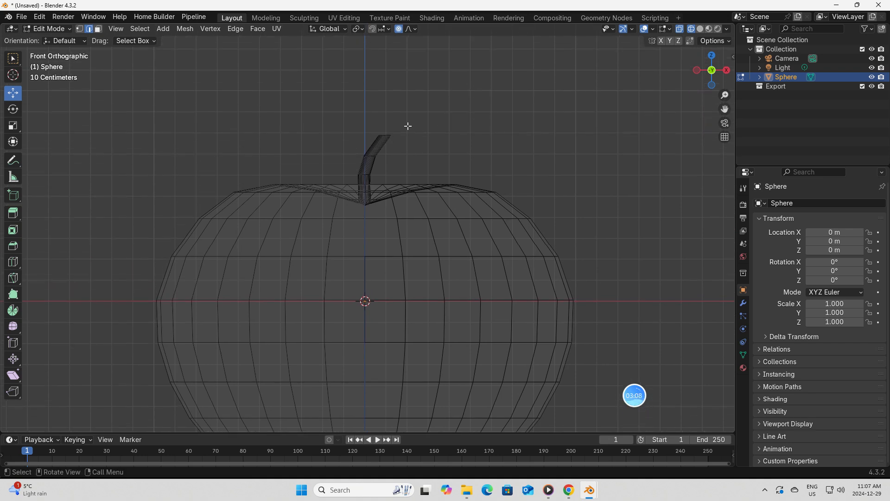
left_click(388, 127)
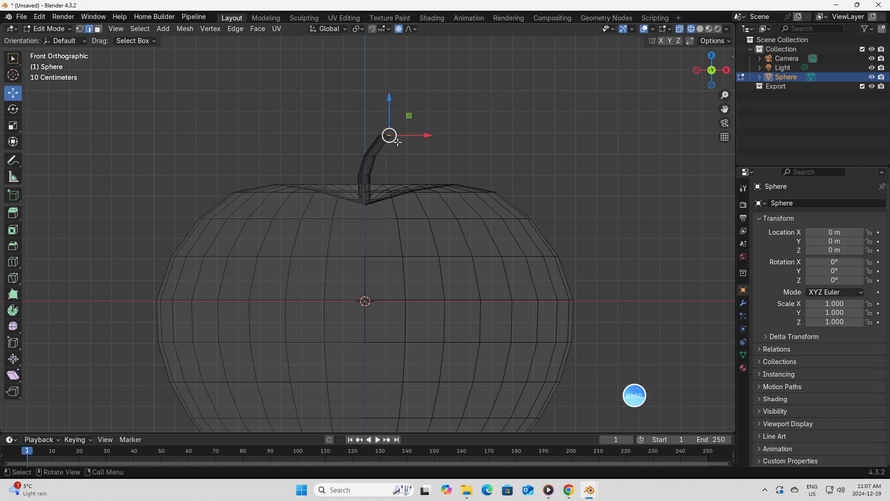
left_click_drag(392, 95, 390, 92)
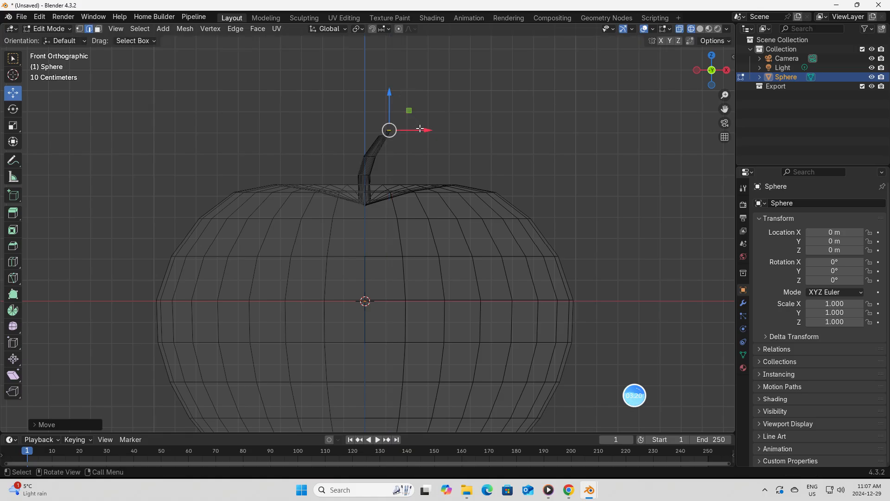
left_click_drag(420, 128, 435, 132)
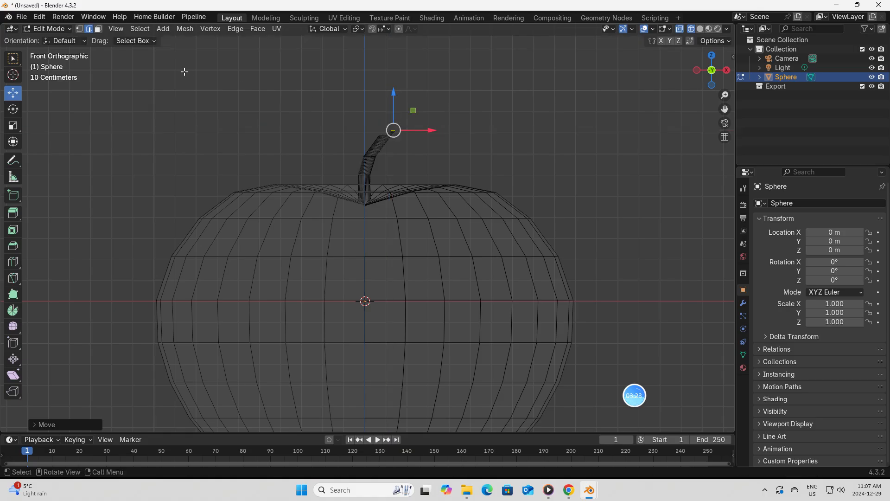
Return the apple to Object Mode and display the viewport in solid shading without X-ray.
left_click(70, 28)
left_click(67, 40)
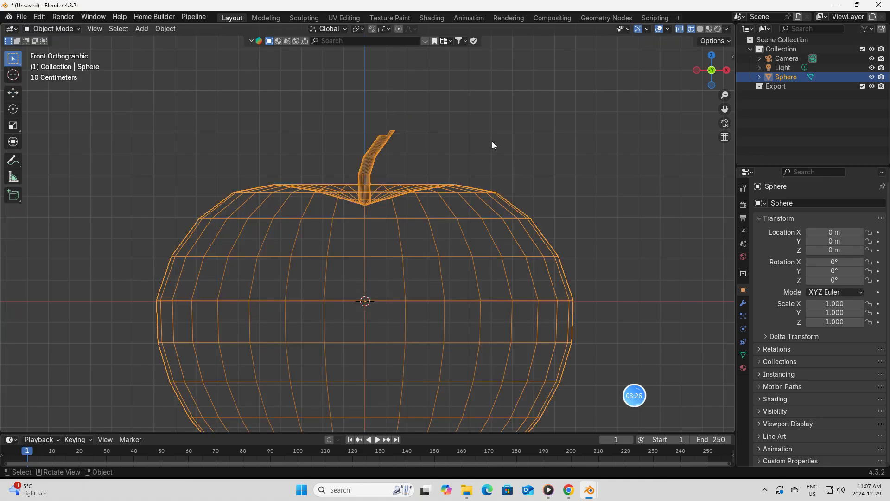
middle_click_drag(493, 144, 520, 162)
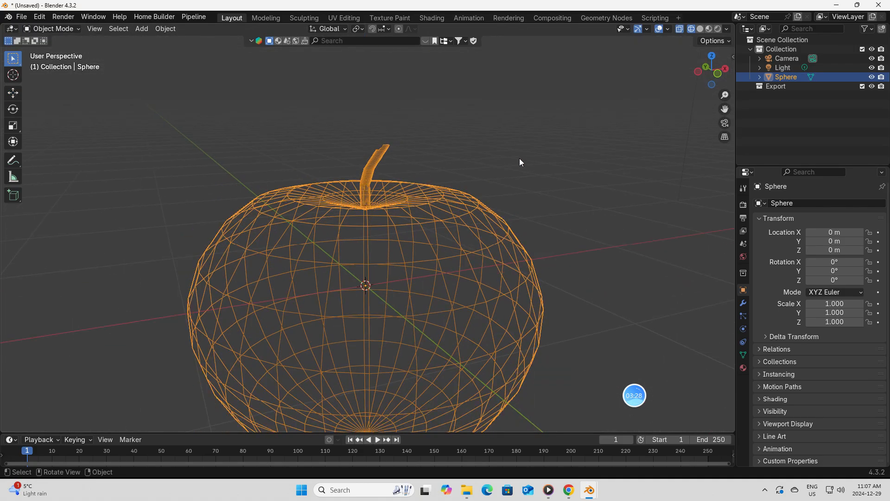
left_click(699, 28)
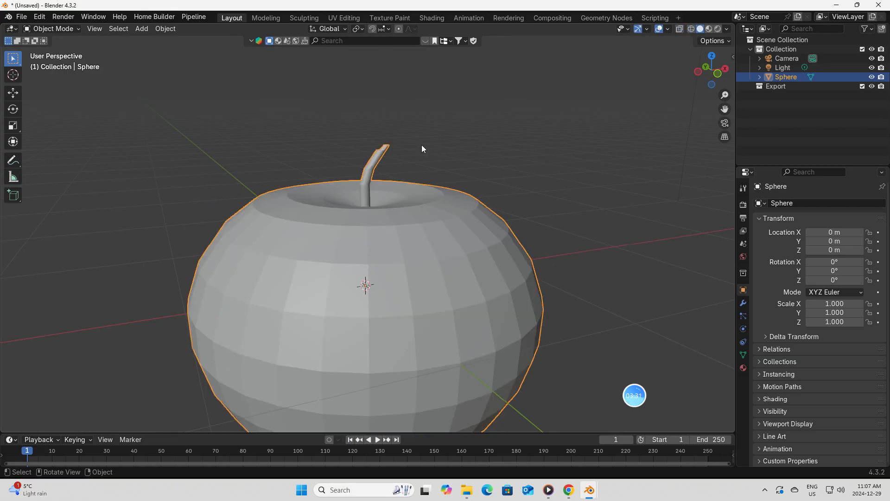
left_click(81, 31)
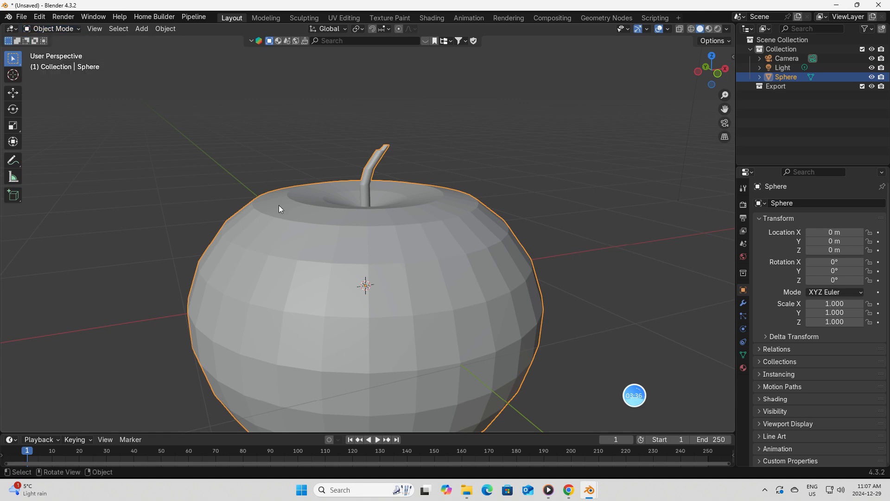
Apply Shade Smooth to the apple and view it from the front.
scroll(415, 246, "down", 3)
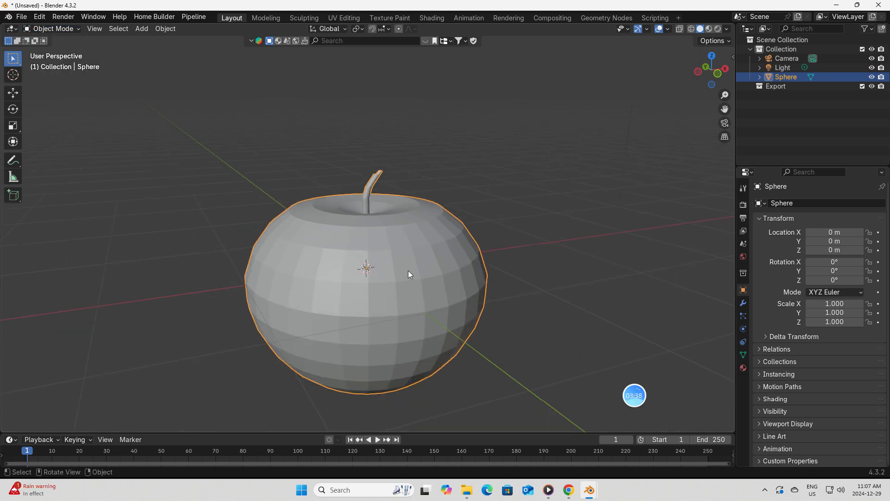
right_click(408, 271)
left_click(378, 269)
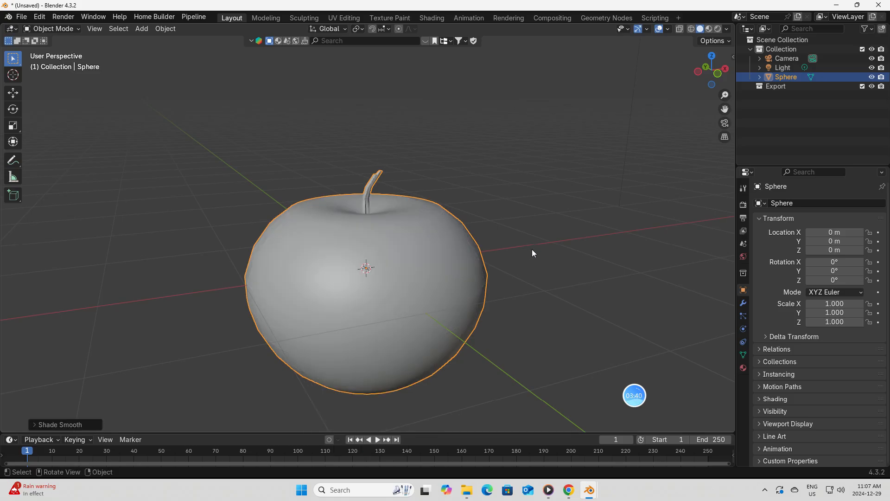
middle_click_drag(532, 252, 497, 268)
scroll(521, 267, "down", 2)
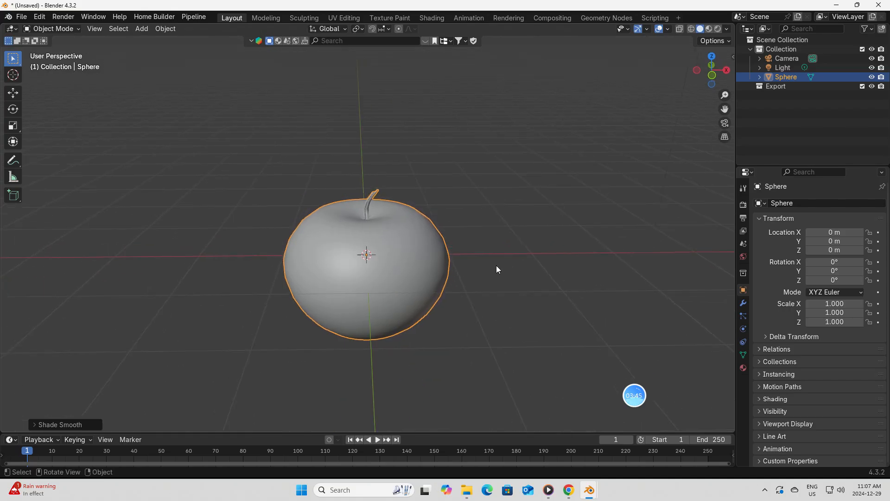
Switch to Chrome and open the Adobe Stock preview of the yellow-red apple skin close-up from the "apple texture hd" image results.
left_click(568, 490)
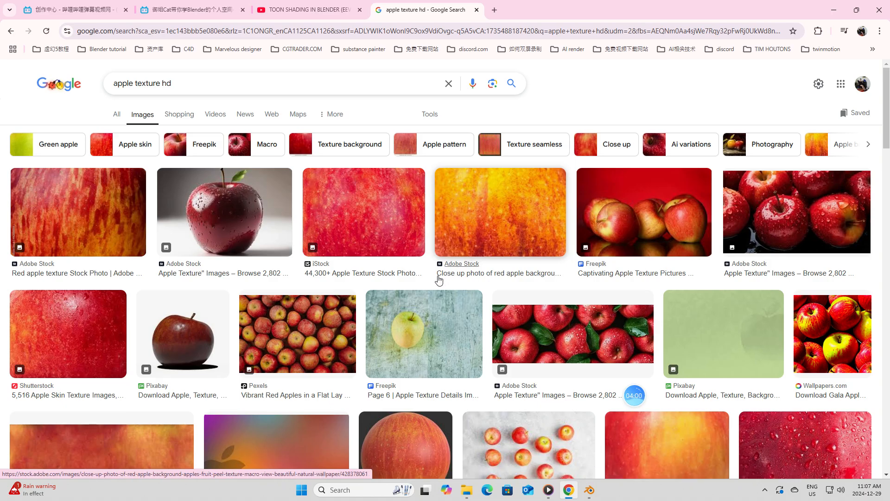
left_click(503, 213)
right_click(687, 260)
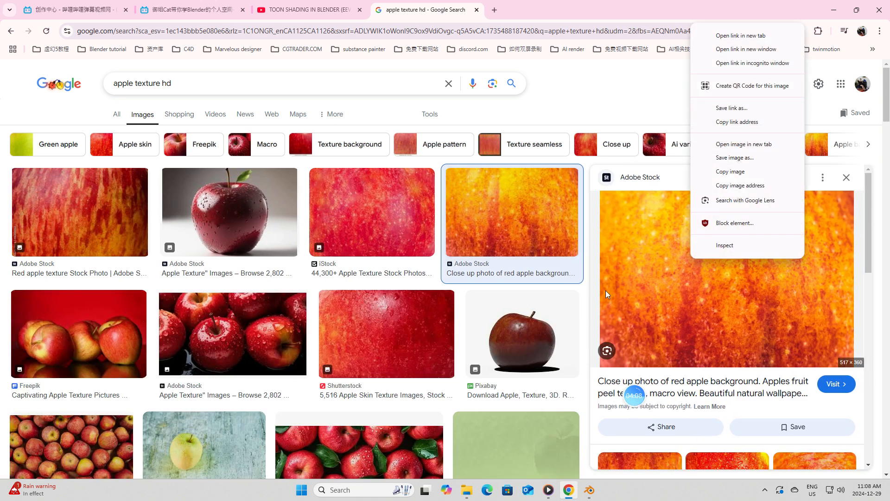
Examine the Downloads folder in File Explorer and return to the image preview in Chrome.
left_click(466, 489)
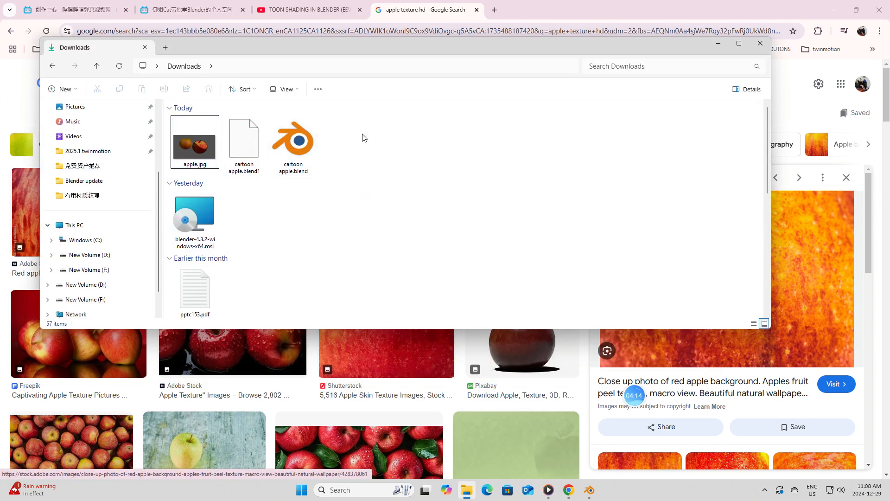
scroll(118, 158, "up", 3)
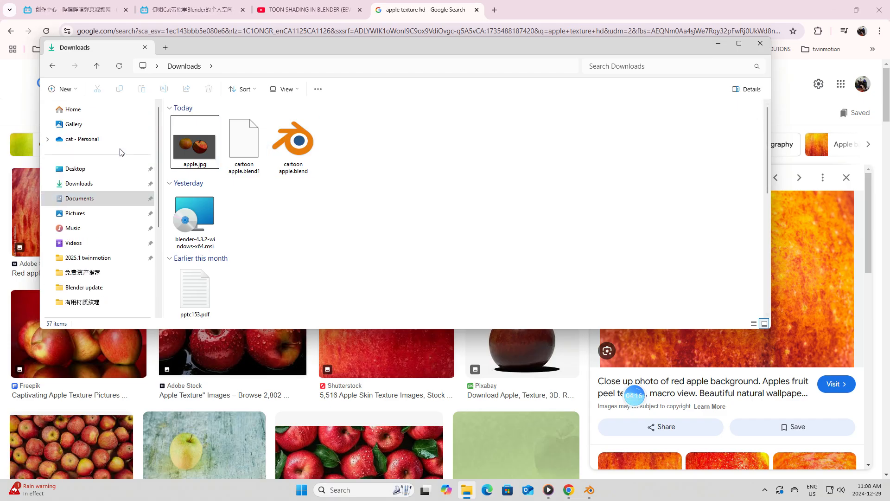
left_click(80, 183)
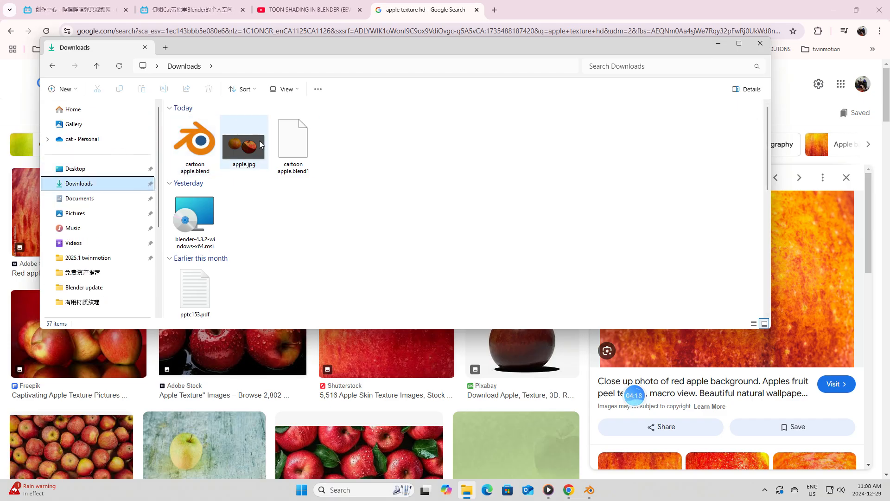
left_click(720, 45)
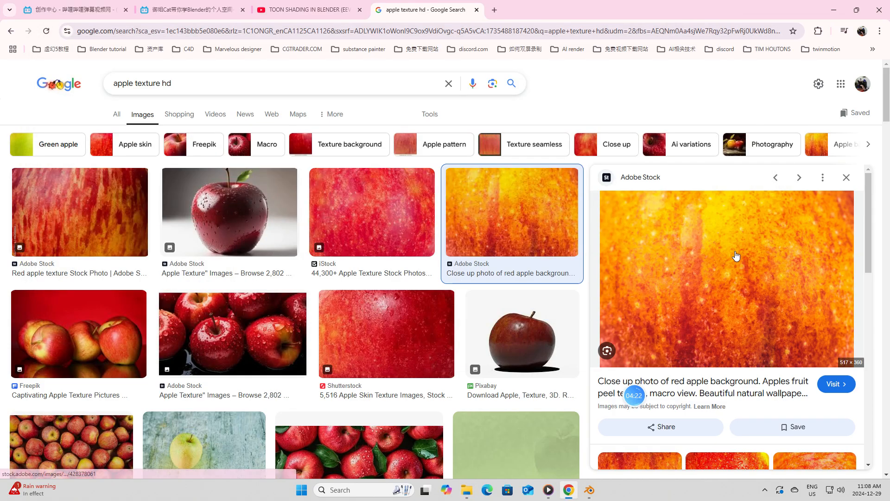
Save the previewed apple skin image to the Downloads folder as "apple txture.jpg".
right_click(737, 251)
left_click(761, 151)
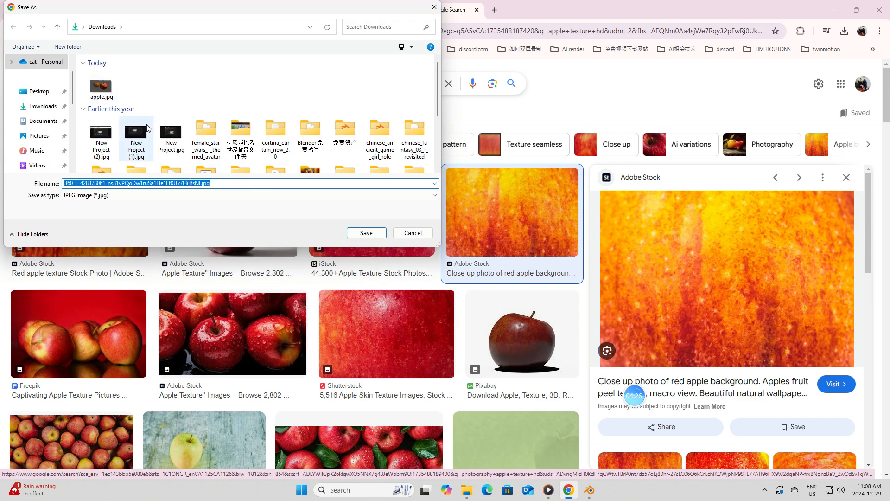
left_click_drag(201, 184, 64, 184)
type("applw")
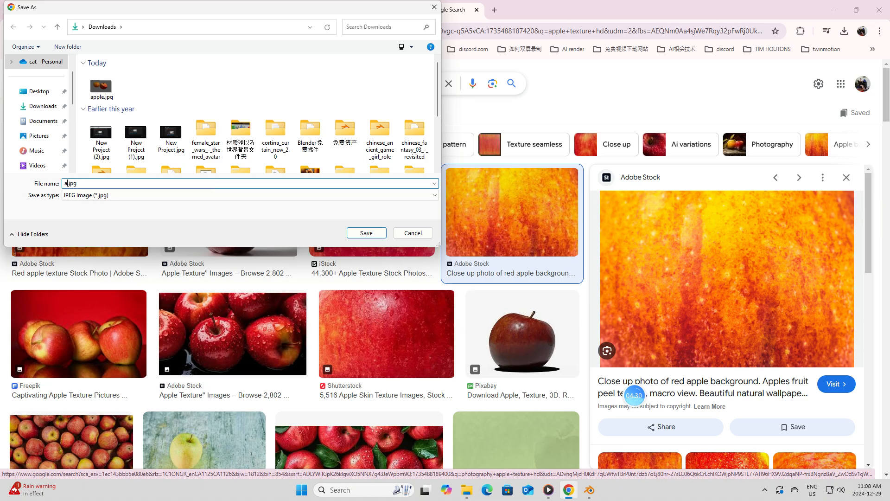
key("BackSpace")
type("e t")
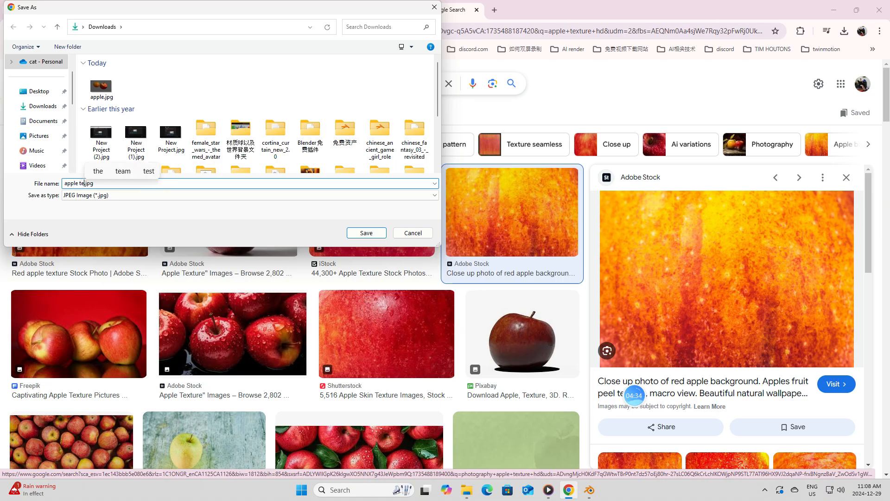
type("xture")
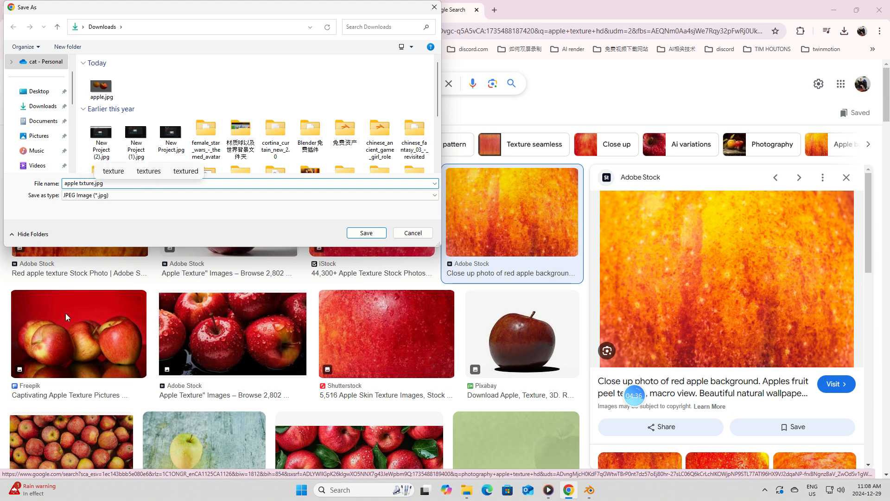
left_click(370, 232)
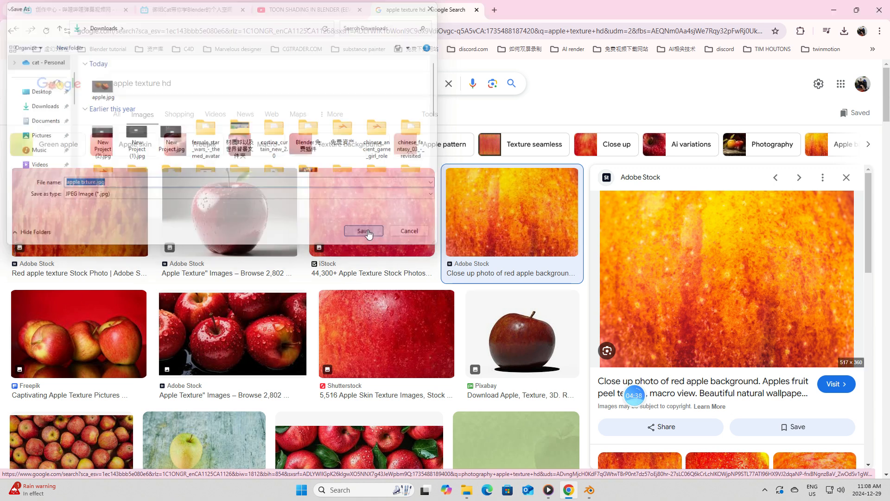
Check the Downloads folder for apple txture.jpg and switch back to the unsaved apple scene in Blender.
left_click(466, 489)
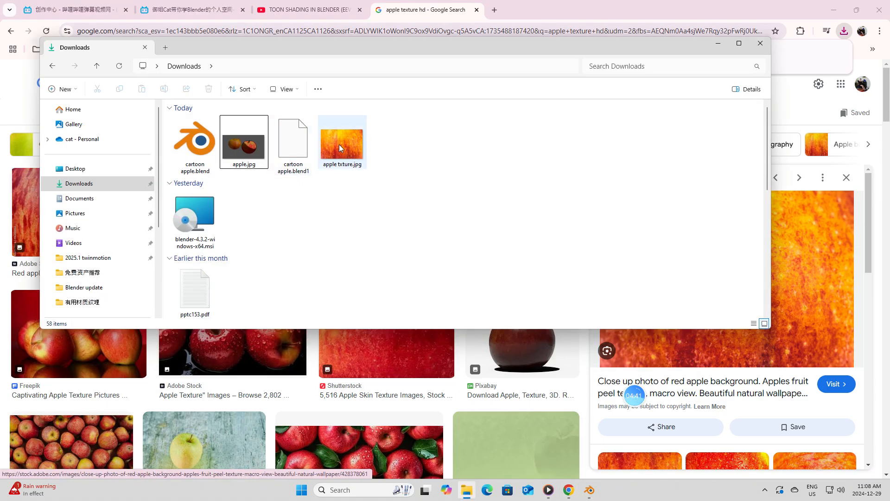
left_click(718, 43)
mouse_move(589, 489)
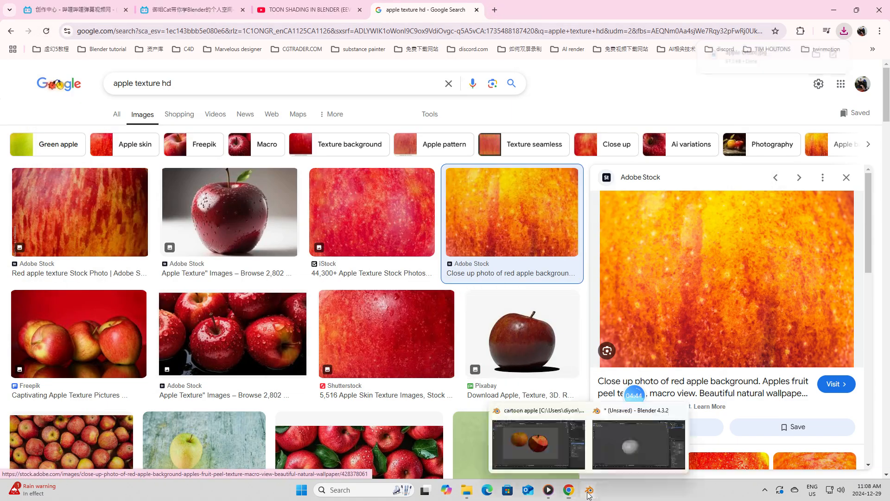
left_click(636, 444)
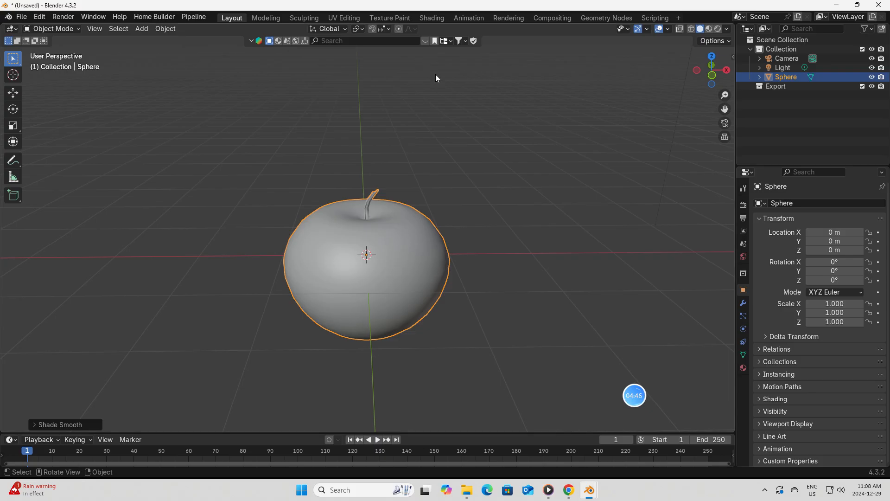
Show the render engine settings and look through the Shading, Layout, Modeling and Sculpting workspaces.
left_click(742, 207)
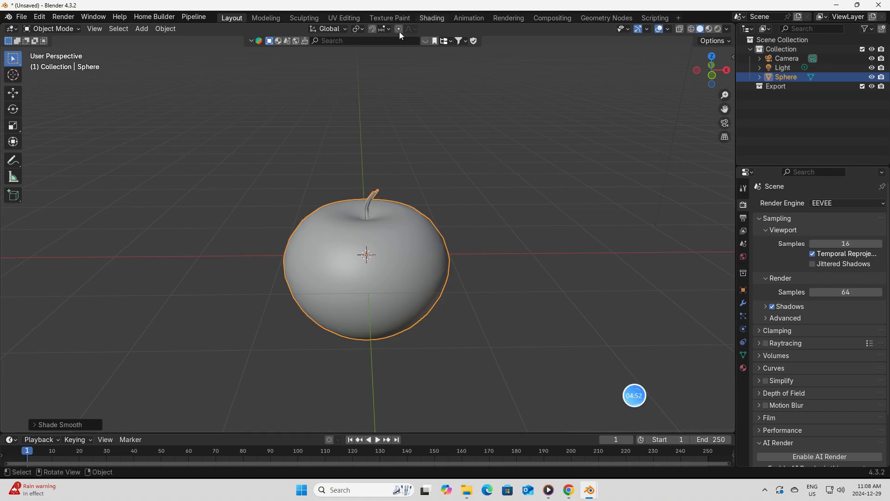
left_click(431, 17)
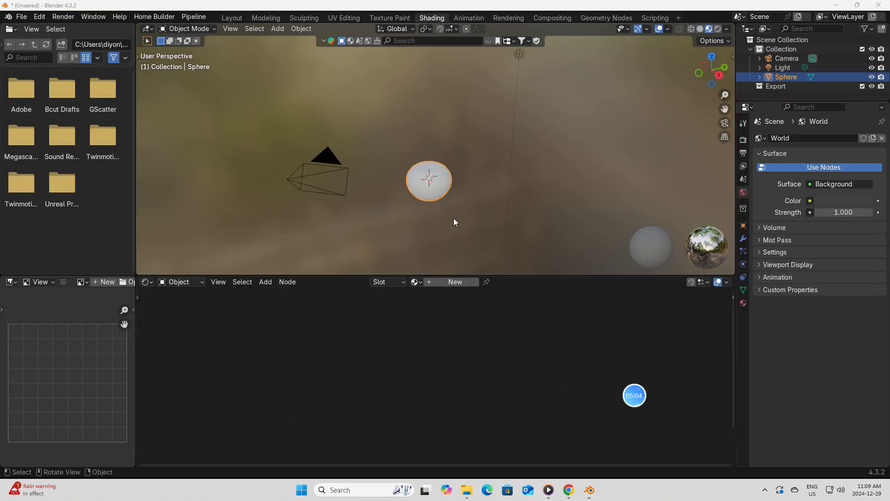
scroll(475, 198, "up", 3)
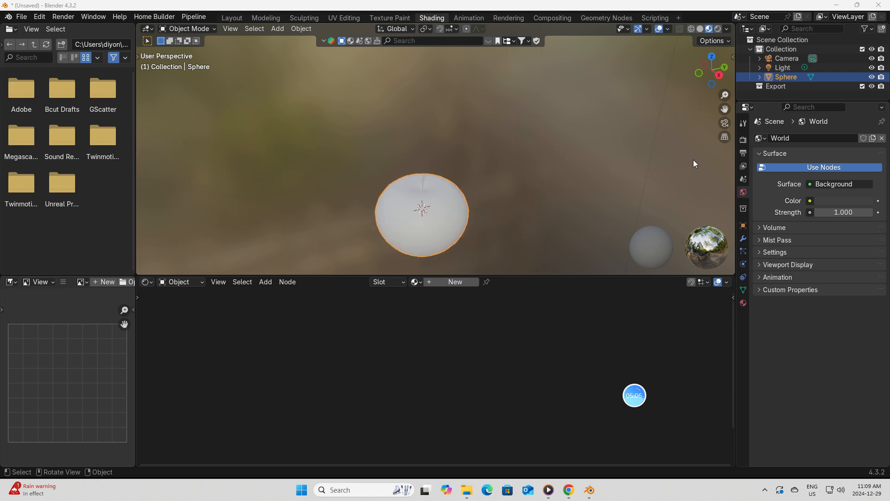
left_click(228, 19)
left_click(266, 19)
left_click(304, 19)
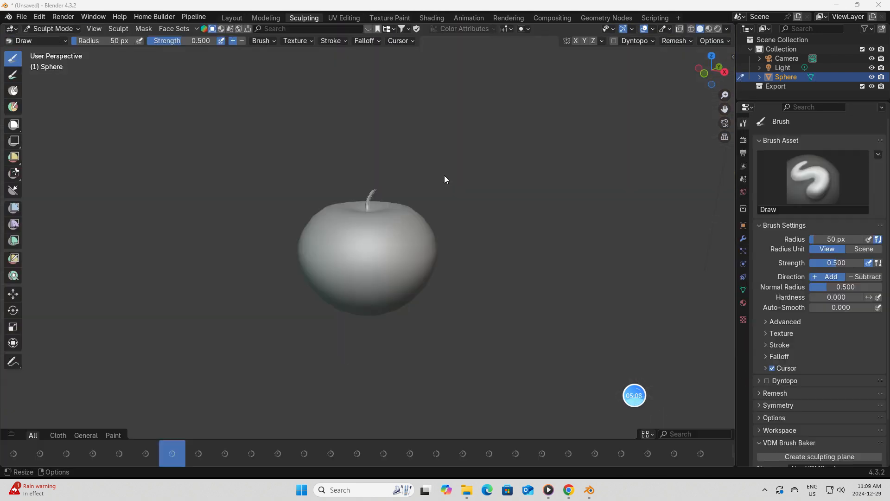
left_click(431, 18)
left_click(344, 19)
left_click(265, 19)
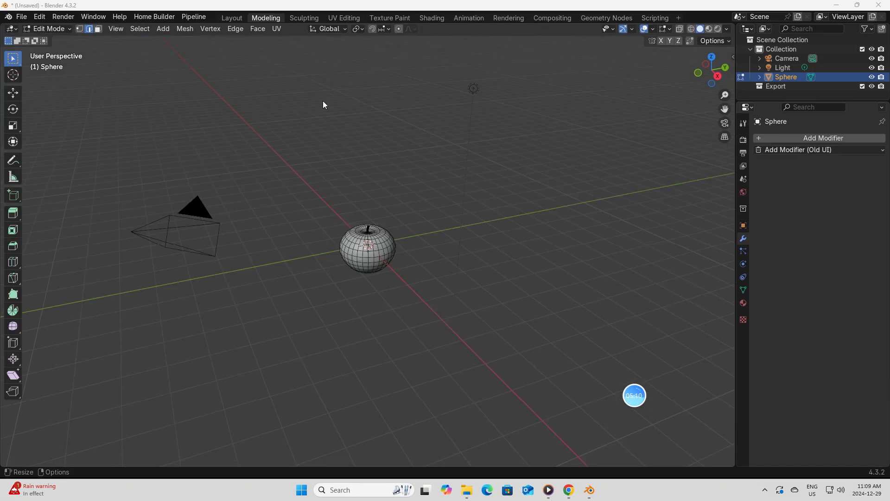
Show the camera view in the Layout workspace and lock the camera to the view.
left_click(227, 19)
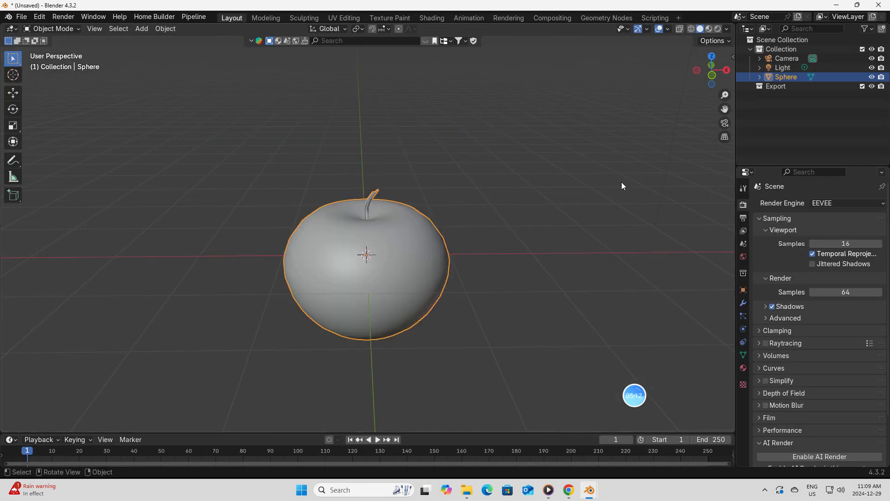
left_click(723, 123)
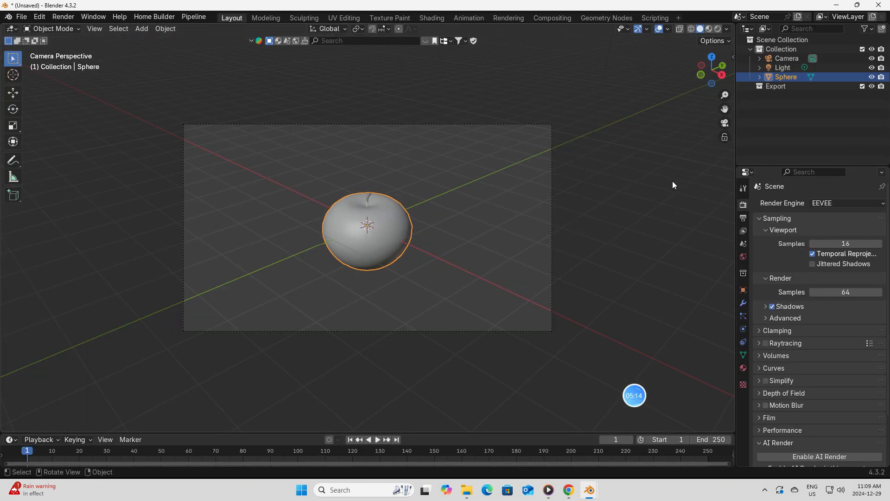
key("n")
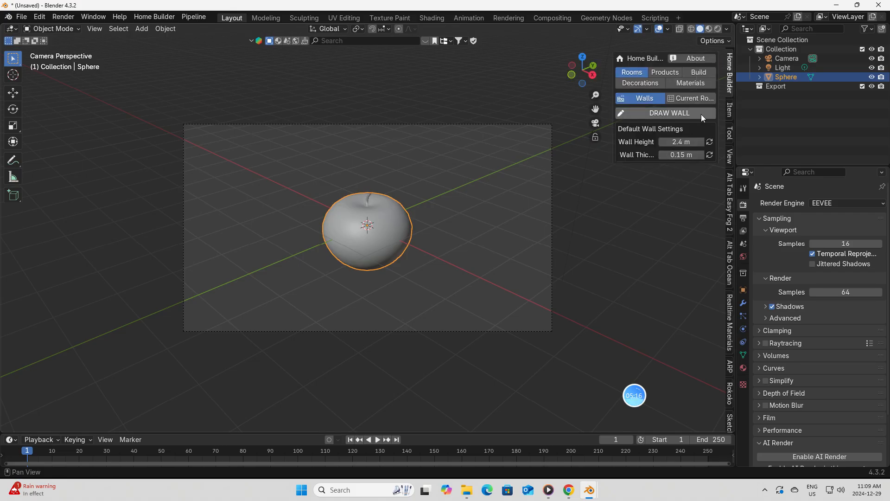
left_click(730, 156)
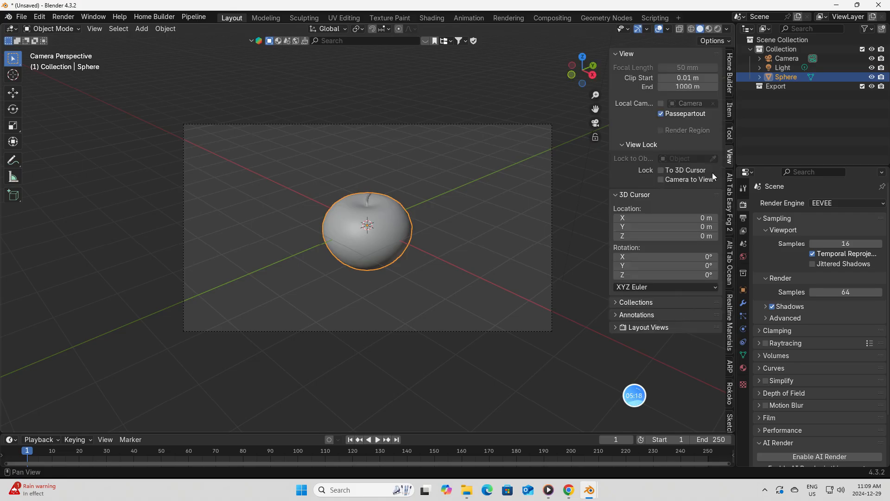
left_click(661, 179)
mouse_move(481, 243)
middle_mouse_down()
mouse_move(521, 249)
mouse_move(486, 246)
middle_mouse_up()
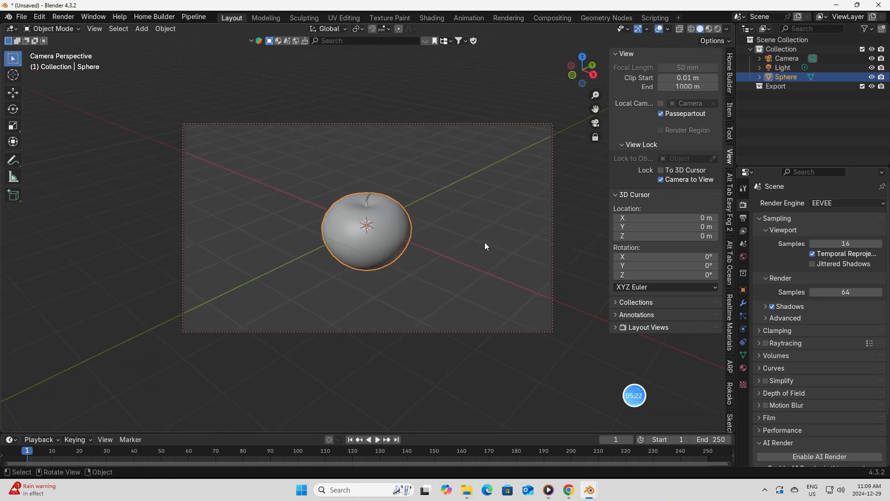
Move the apple along the X axis toward the far upper-left area of the camera frame.
left_click(13, 93)
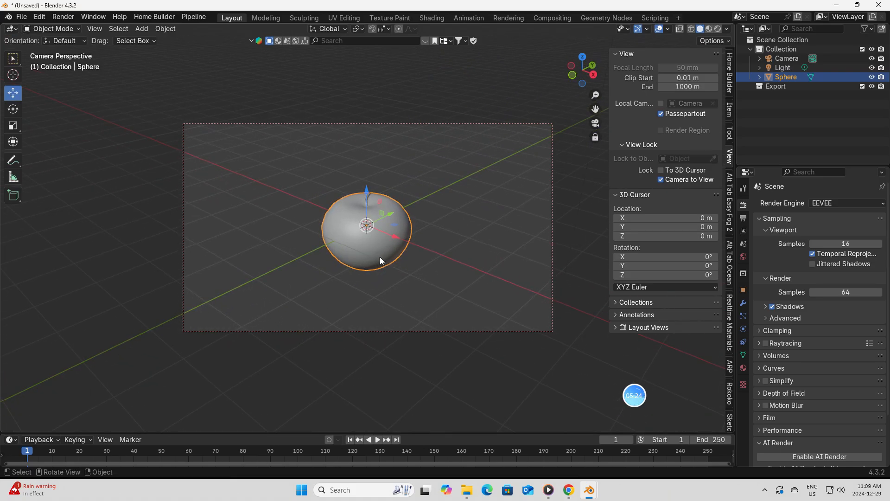
left_click_drag(399, 239, 326, 200)
scroll(483, 201, "up", 2)
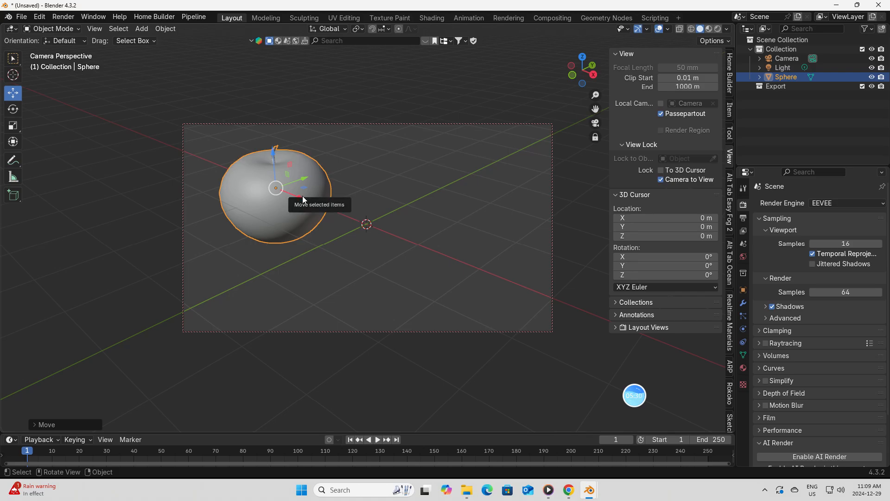
left_click_drag(302, 199, 295, 196)
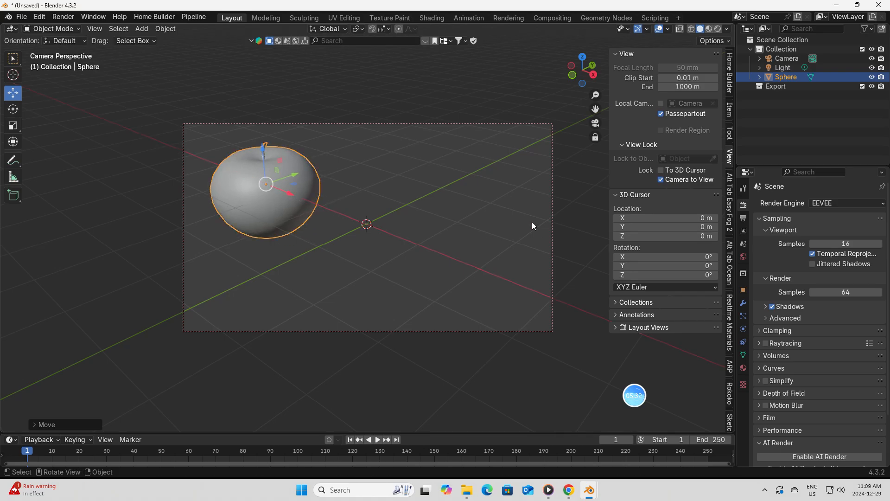
Set the camera's lens shift to -0.130 in X and 0.040 in Y.
left_click(787, 59)
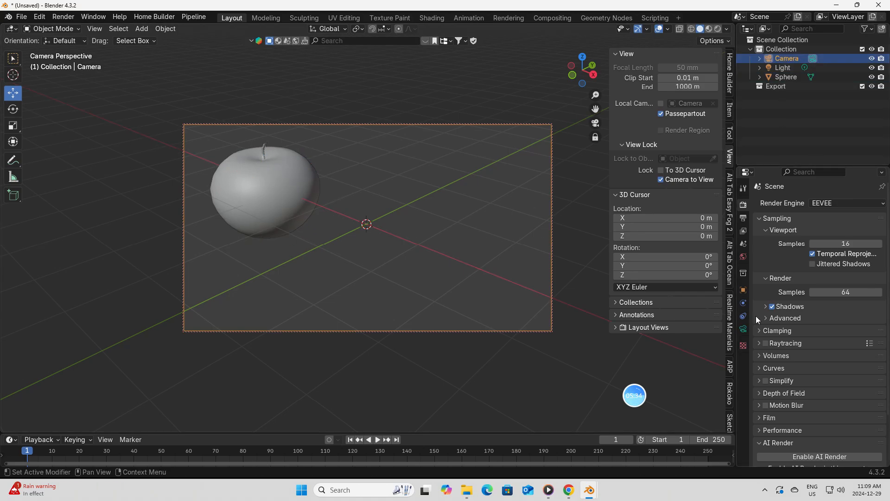
left_click(743, 329)
mouse_move(841, 274)
left_mouse_down()
mouse_move(816, 273)
mouse_move(847, 281)
mouse_move(838, 273)
left_mouse_up()
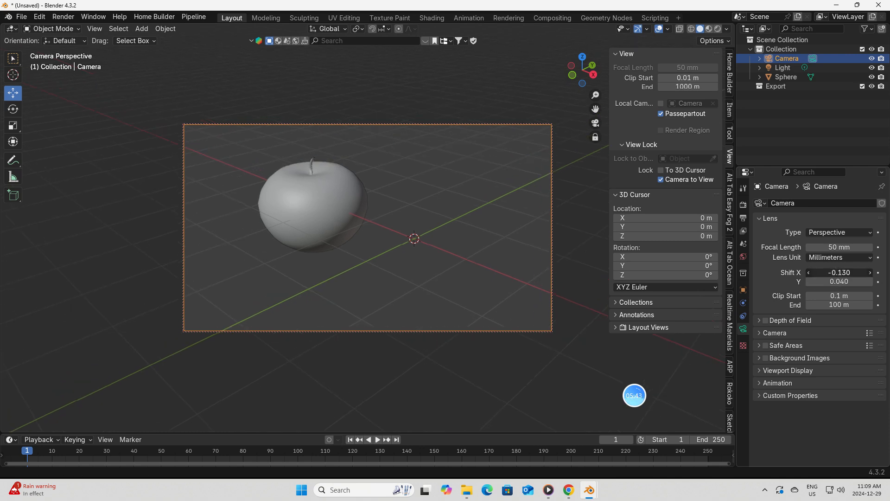
Nudge the apple slightly farther back along the X axis and release the camera-to-view lock.
left_click(313, 204)
left_click_drag(335, 208, 329, 204)
key("n")
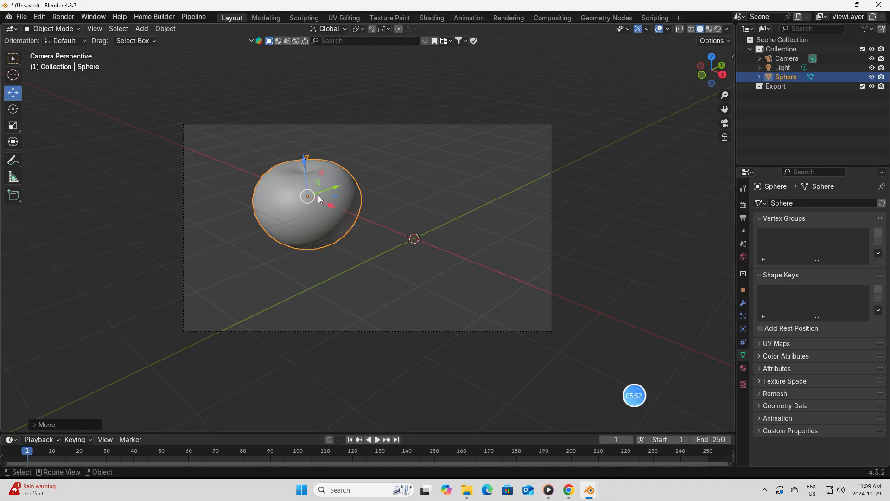
Duplicate the apple and move the copy forward along the X axis, in front of the original.
key("shift+d")
key("Escape")
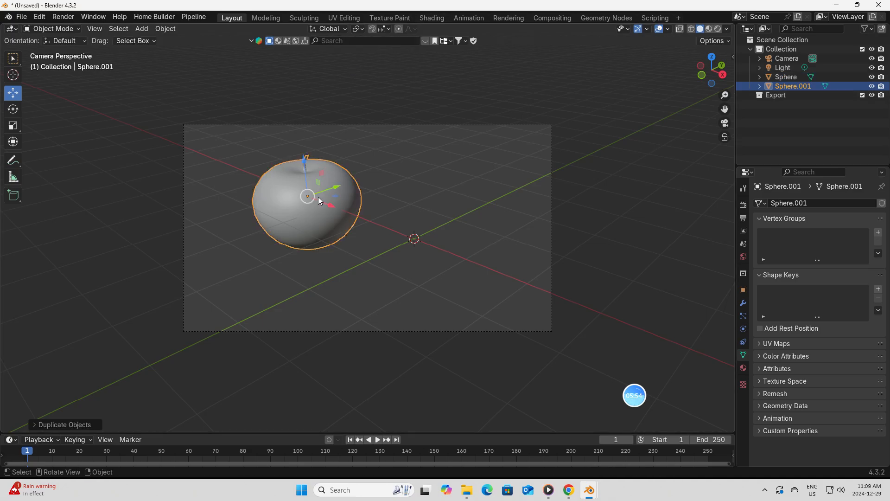
left_click_drag(330, 204, 425, 265)
Select the rear apple, show the rendered camera view in the Shading workspace and lighten the world background to a brighter grey.
left_click(318, 209)
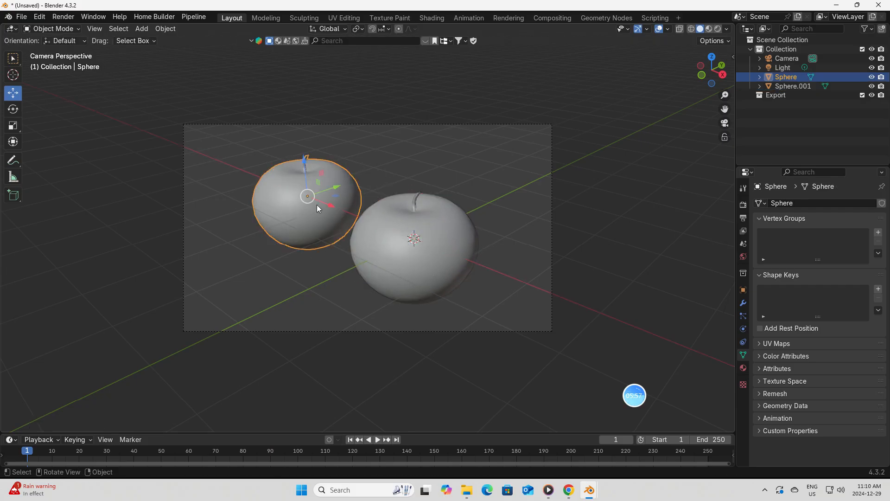
left_click(424, 19)
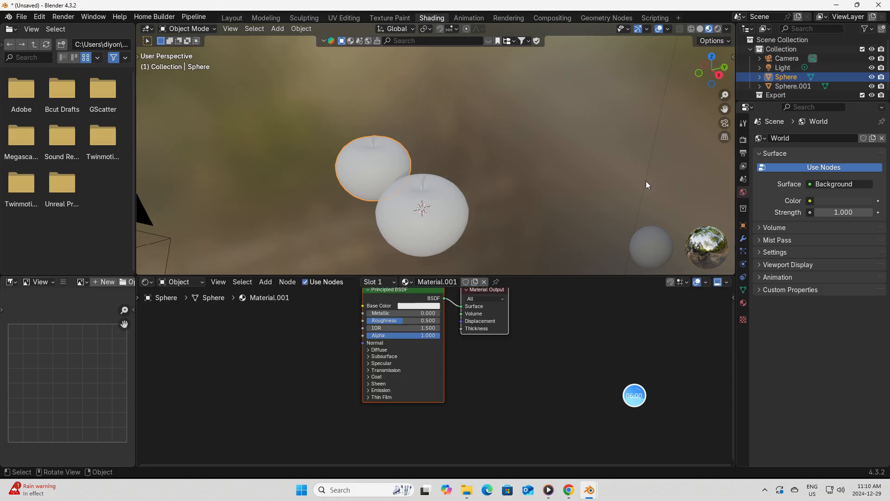
left_click(724, 123)
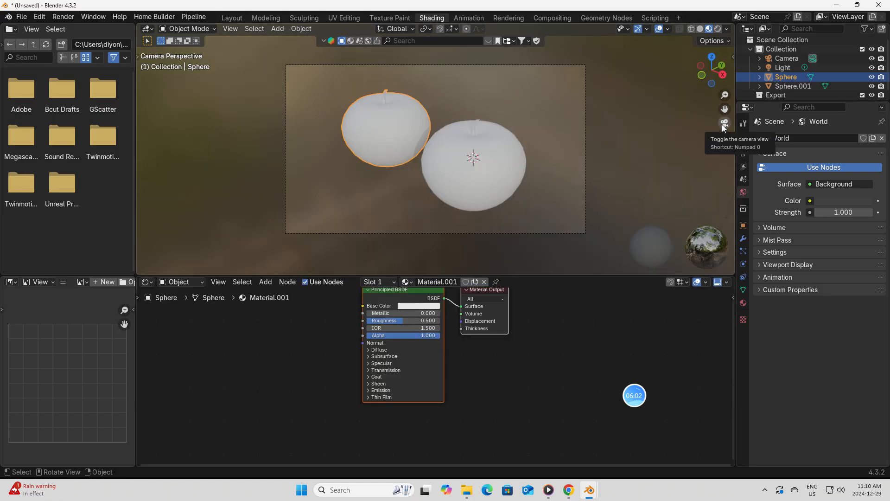
left_click(718, 29)
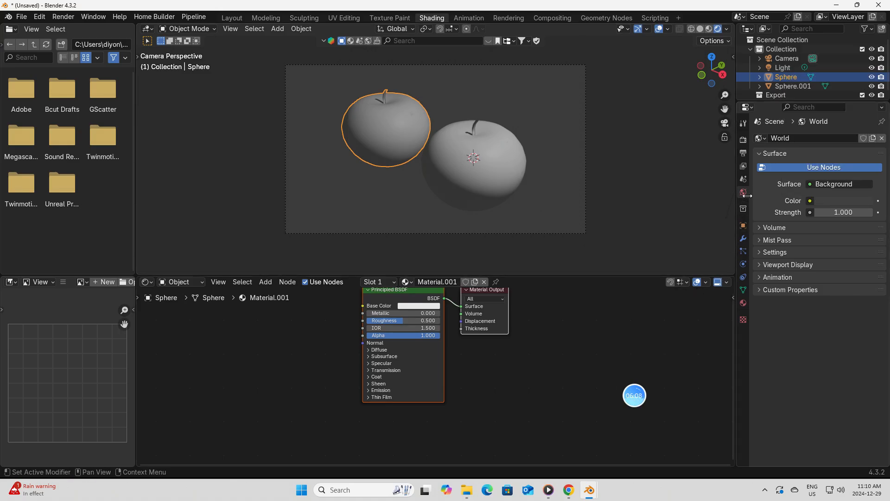
left_click(833, 200)
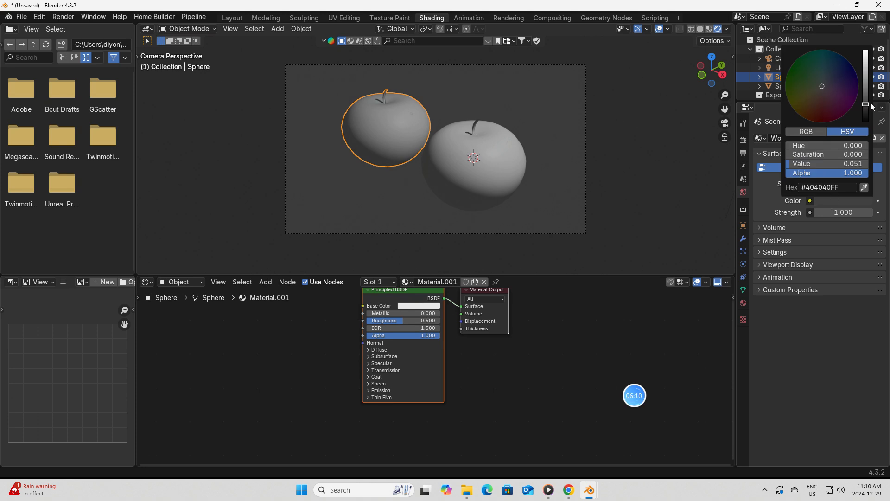
left_click_drag(865, 105, 865, 96)
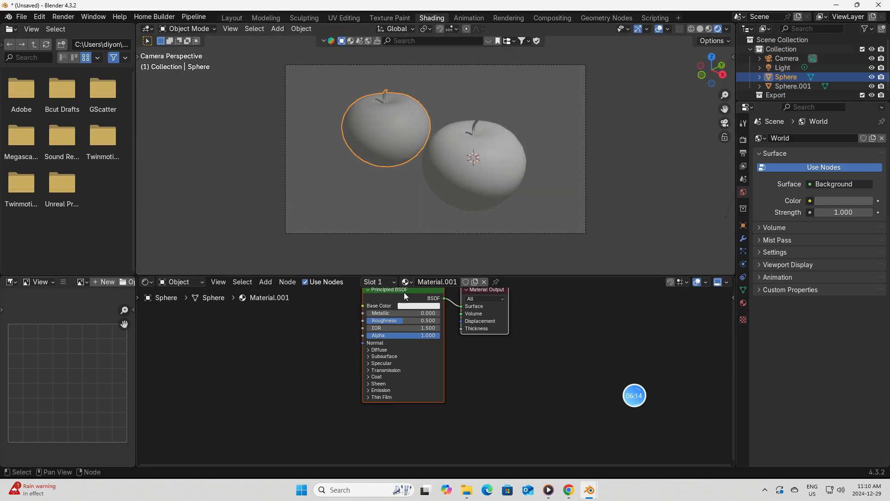
Add apple txture.jpg from the Downloads folder to the rear apple's material and connect its Color to the Principled BSDF's Base Color.
middle_click_drag(537, 341, 562, 374)
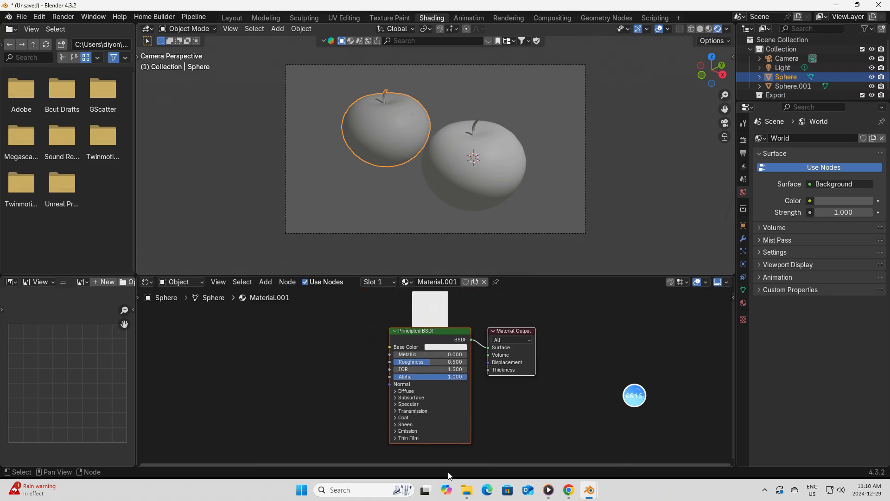
left_click(468, 492)
left_click_drag(344, 142, 234, 373)
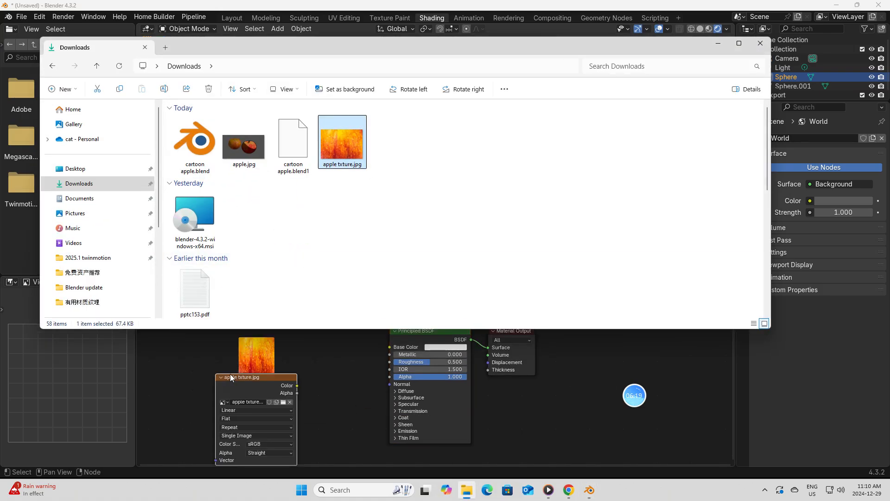
left_click(718, 44)
left_click_drag(297, 386, 390, 346)
left_click_drag(246, 390, 231, 366)
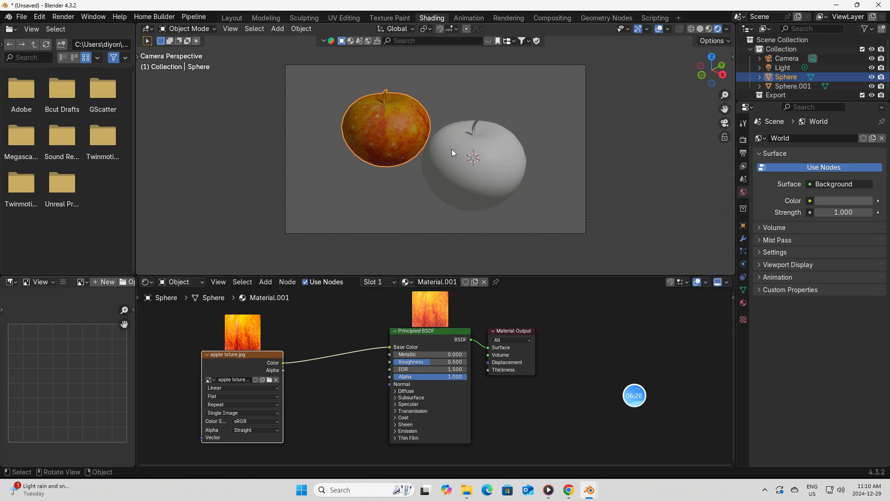
Rename the rear textured apple object as "apple".
double_click(788, 77)
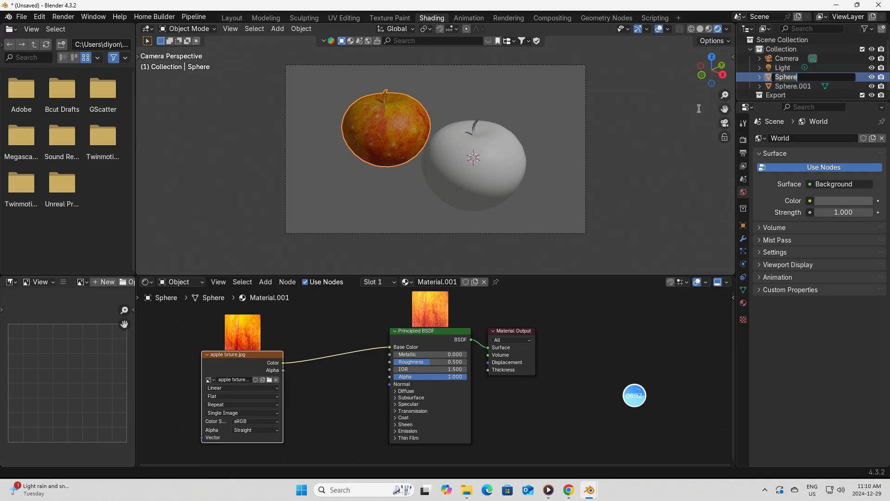
key("BackSpace")
key("Return")
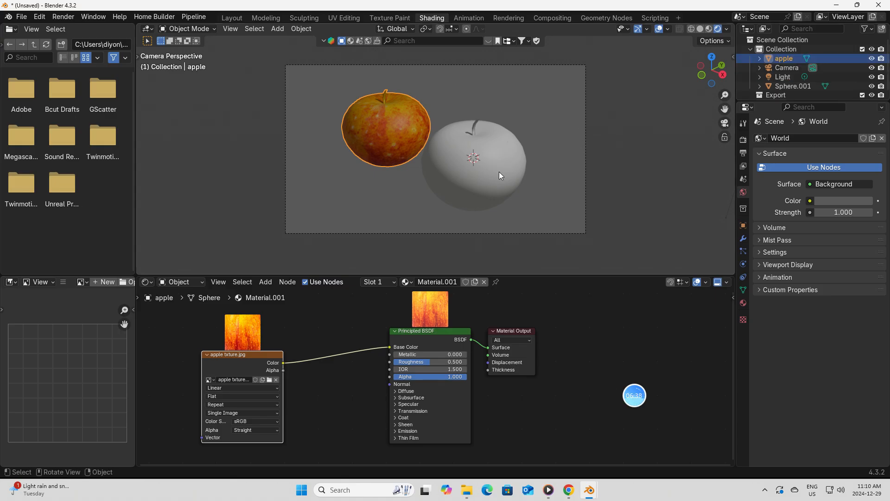
Rename the untextured front apple object as "cartoon apple".
left_click(499, 172)
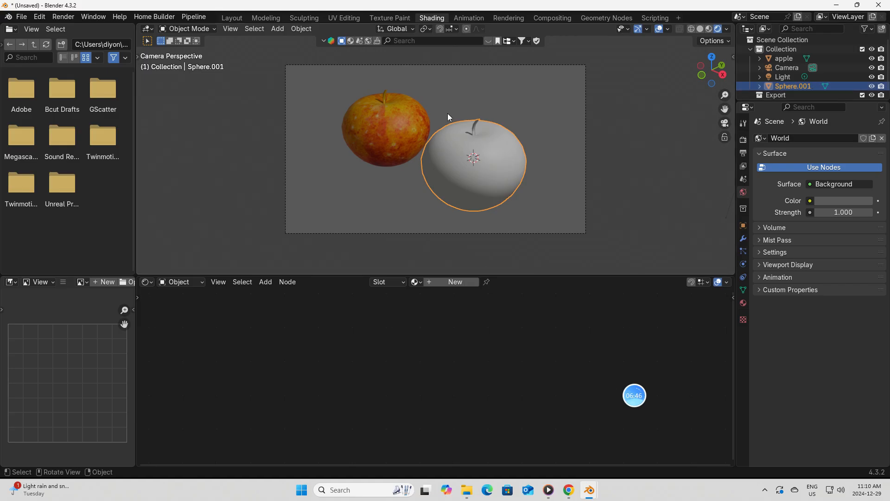
double_click(812, 86)
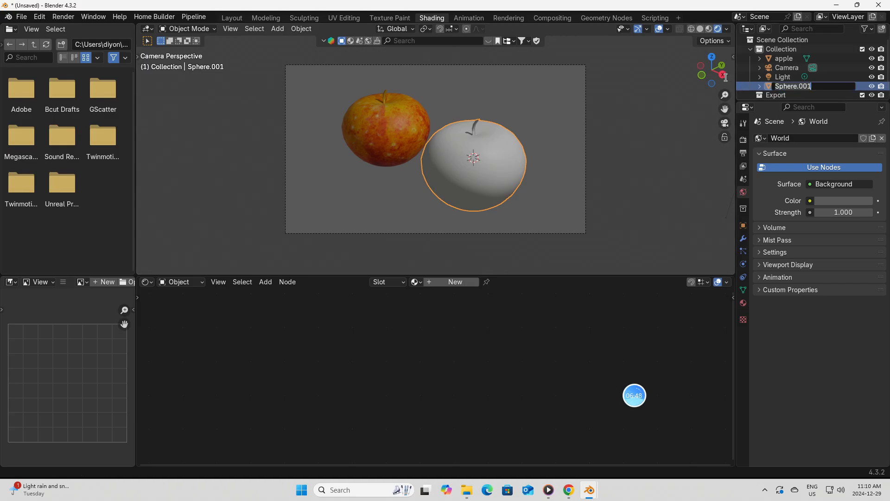
key("BackSpace")
key("Return")
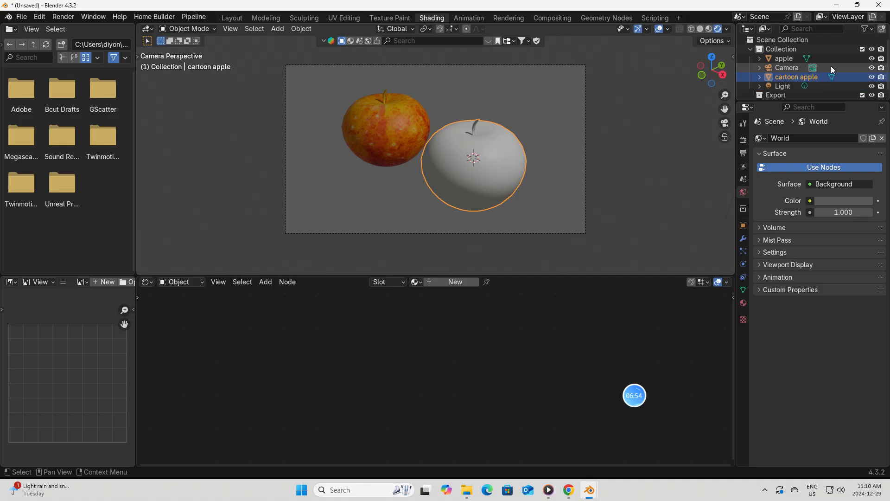
Create a new material for the cartoon apple and delete its Principled BSDF node, keeping only the Material Output.
left_click(448, 284)
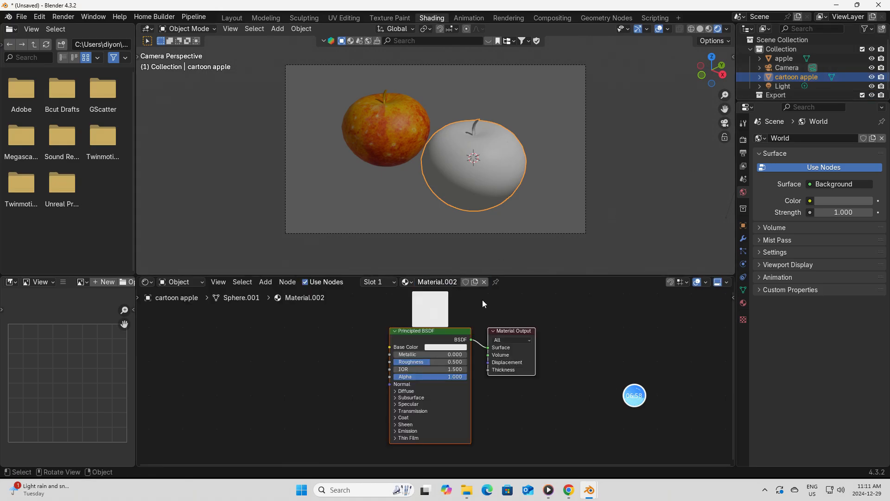
left_click(413, 341)
key("Delete")
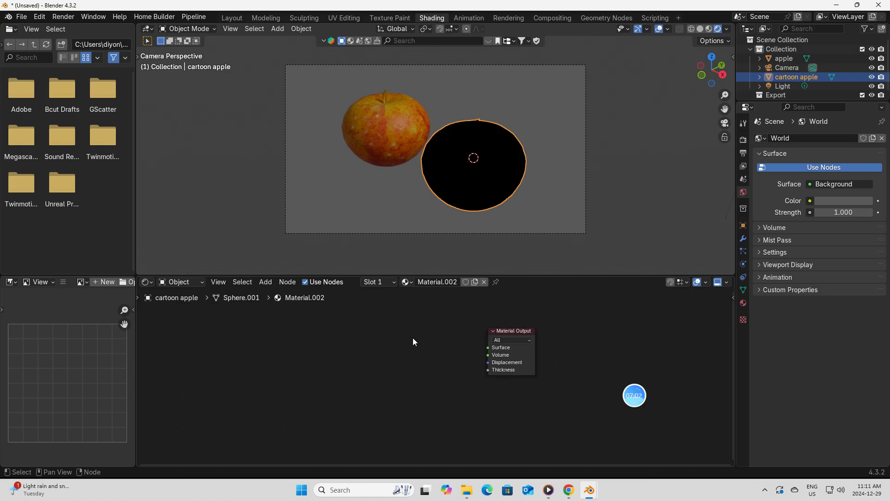
scroll(524, 324, "up", 2)
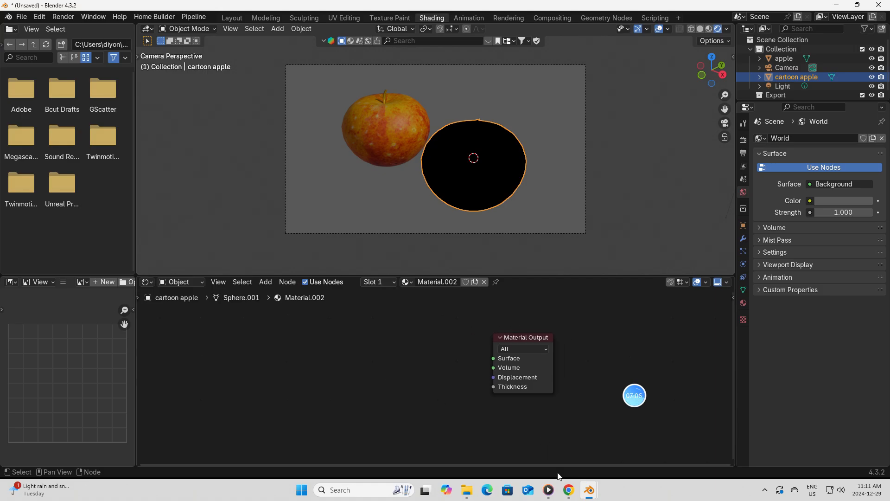
Switch to Chrome and open the collections and lists section of the Bilibili channel to look through its tutorial series.
left_click(568, 490)
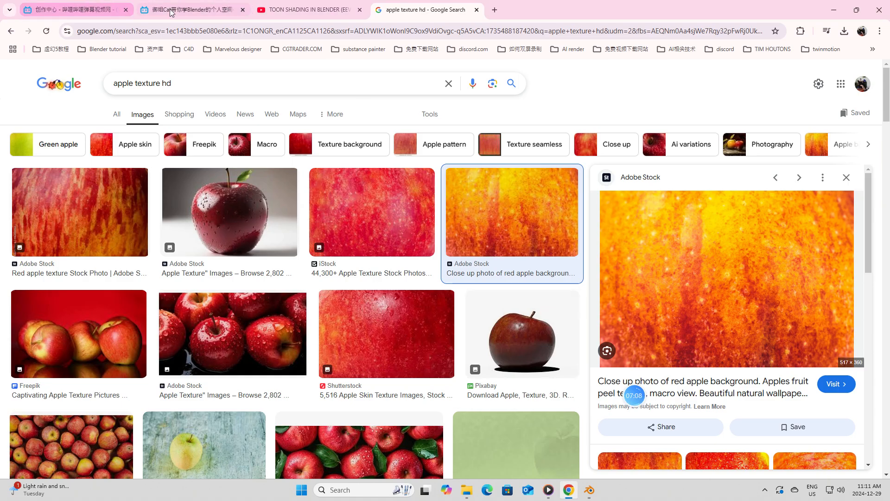
left_click(148, 8)
mouse_move(654, 77)
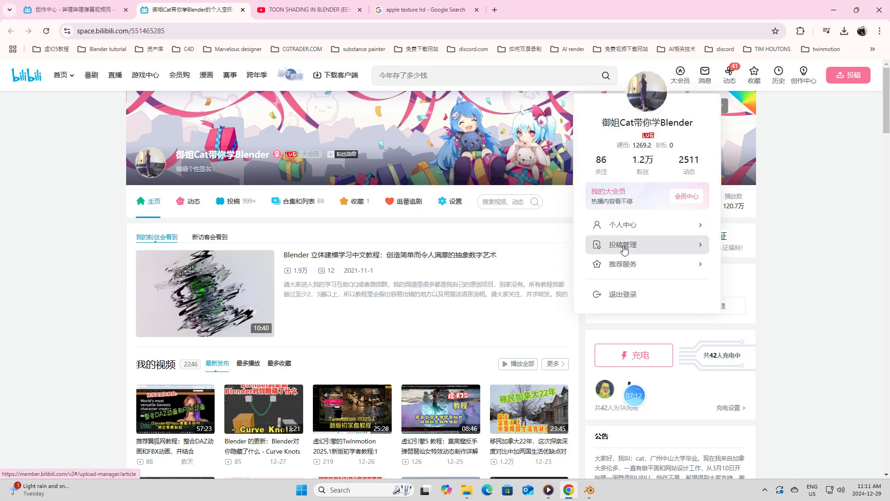
left_click(295, 201)
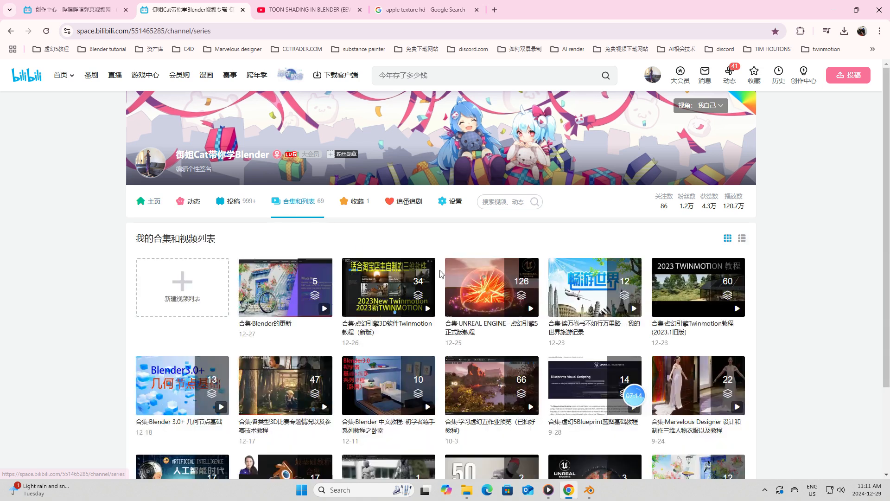
scroll(476, 302, "down", 3)
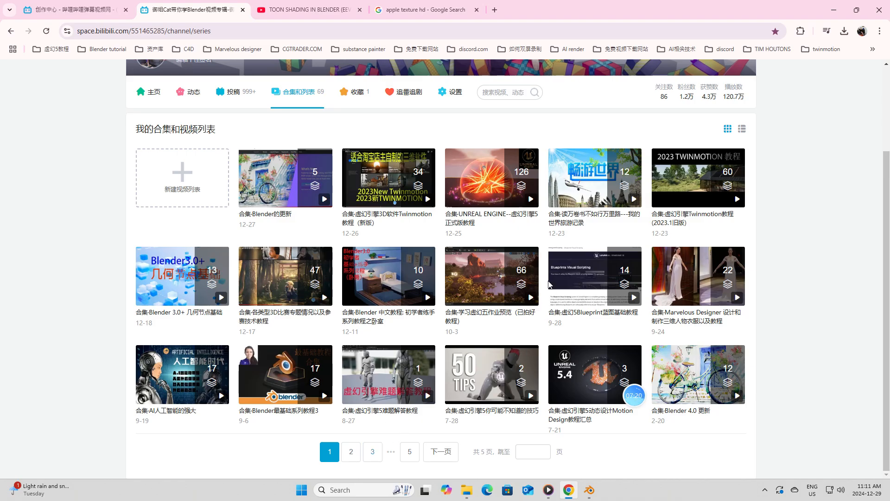
scroll(396, 417, "up", 3)
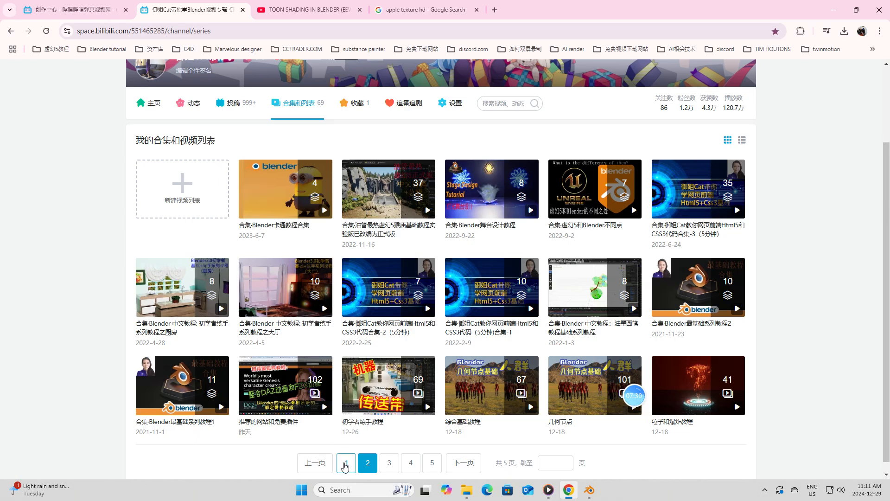
Browse pages 1 to 4 of the channel's video collections for Blender tutorial series.
left_click(346, 462)
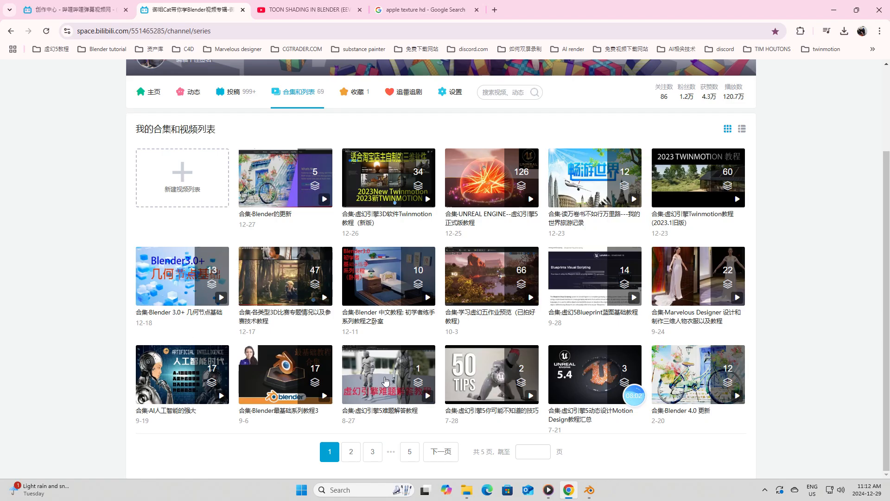
left_click(353, 454)
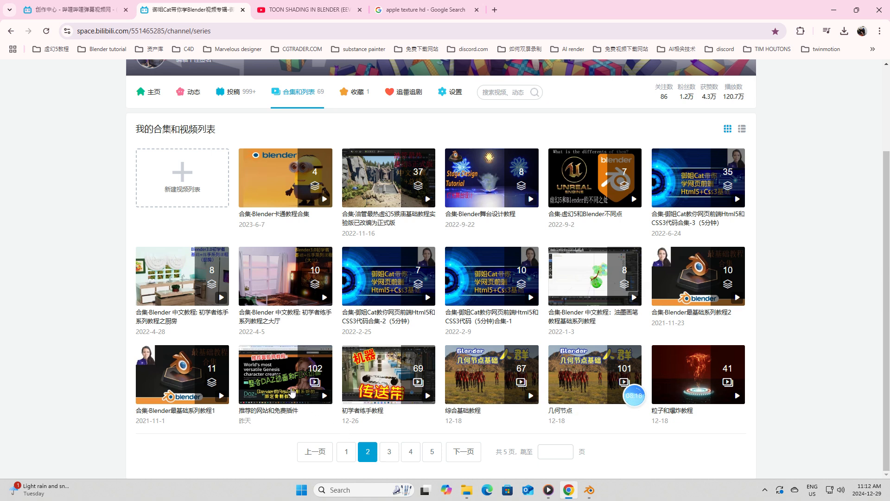
left_click(390, 453)
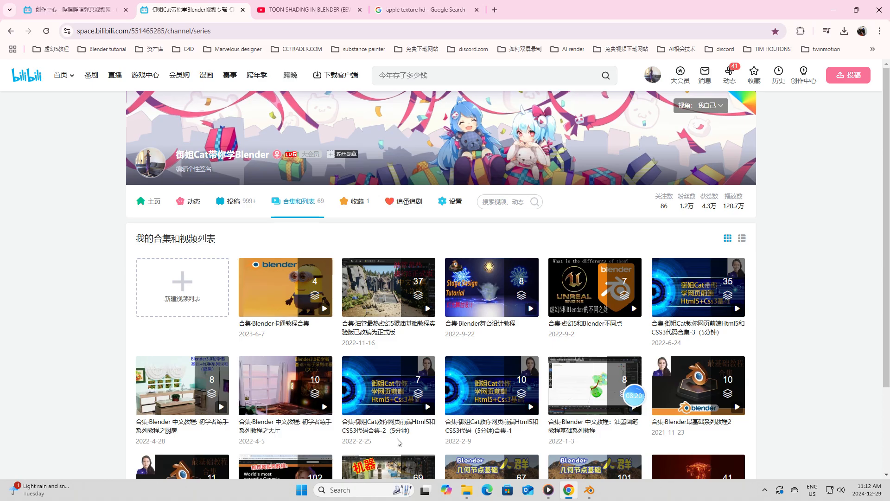
scroll(467, 355, "down", 3)
scroll(466, 354, "down", 1)
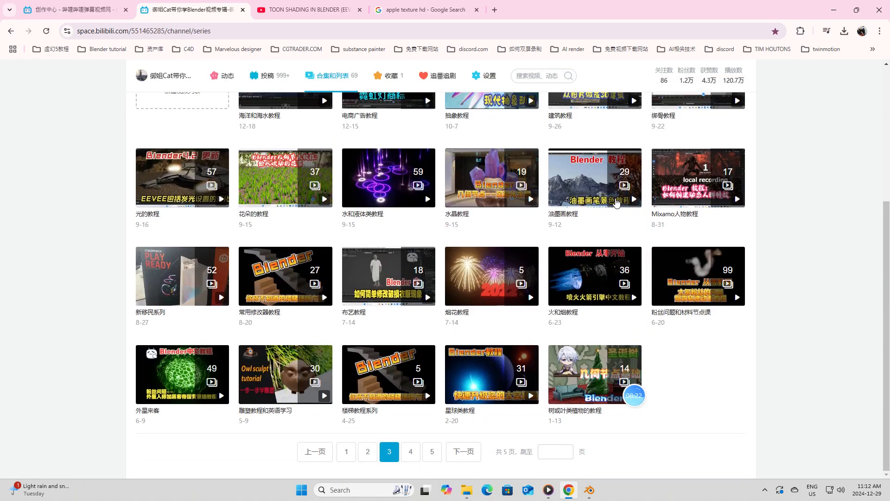
scroll(616, 203, "up", 1)
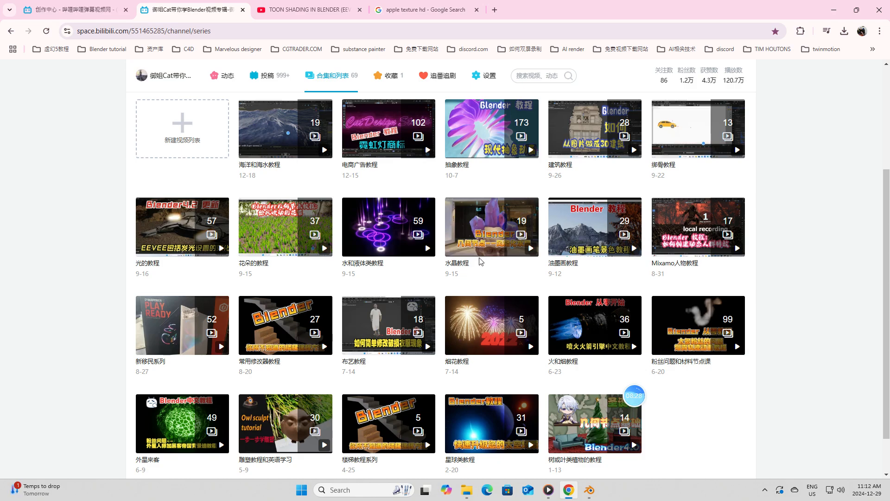
scroll(480, 261, "down", 1)
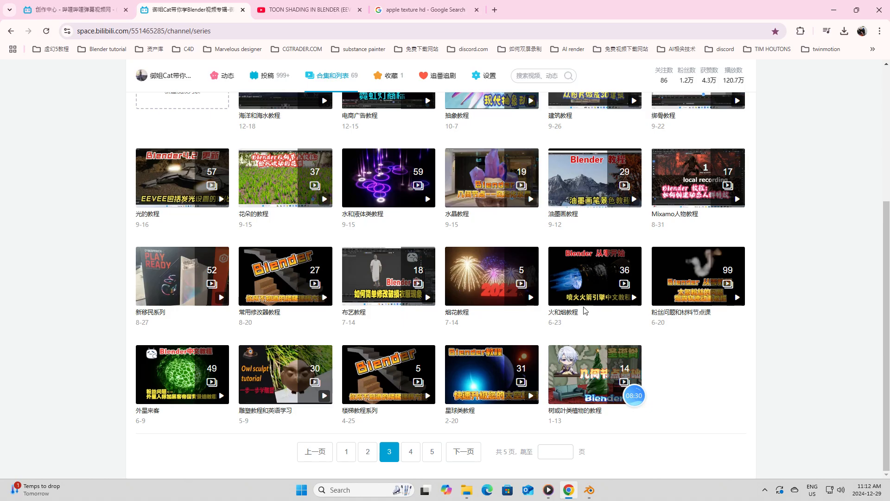
left_click(410, 451)
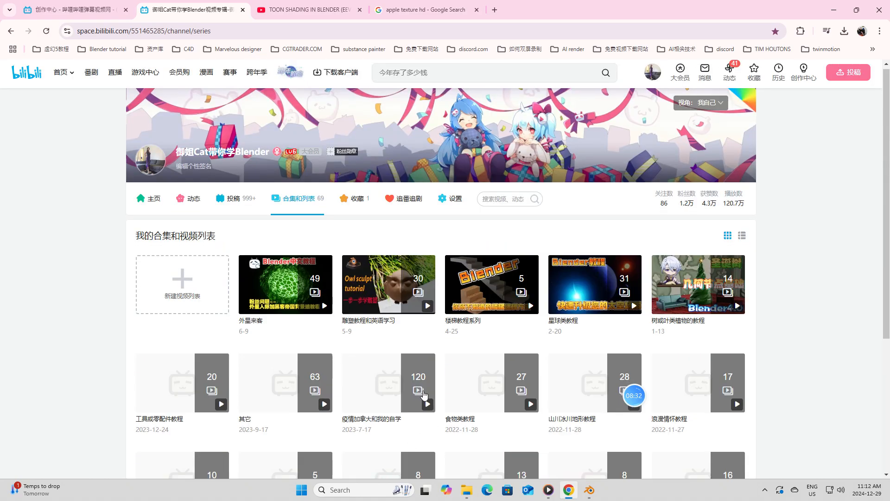
scroll(419, 224, "down", 2)
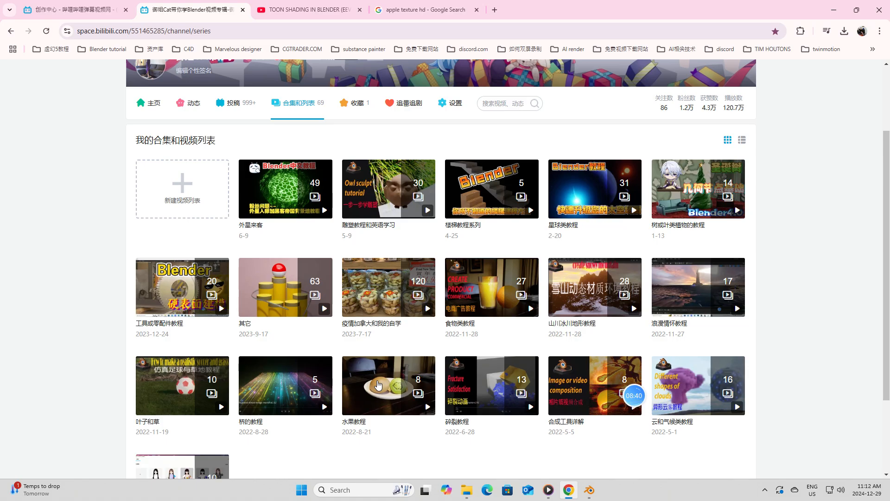
scroll(379, 385, "down", 1)
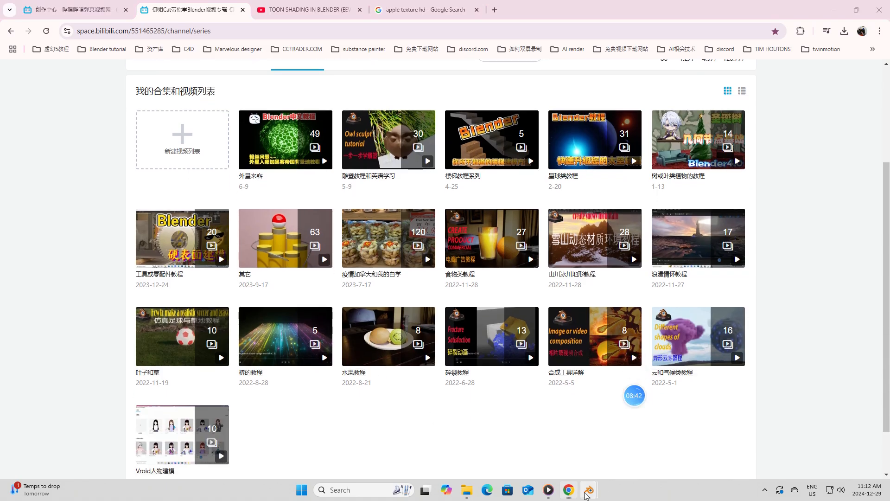
Return from page 4 to page 2 of the collections, looking over page 3 on the way.
scroll(450, 278, "up", 2)
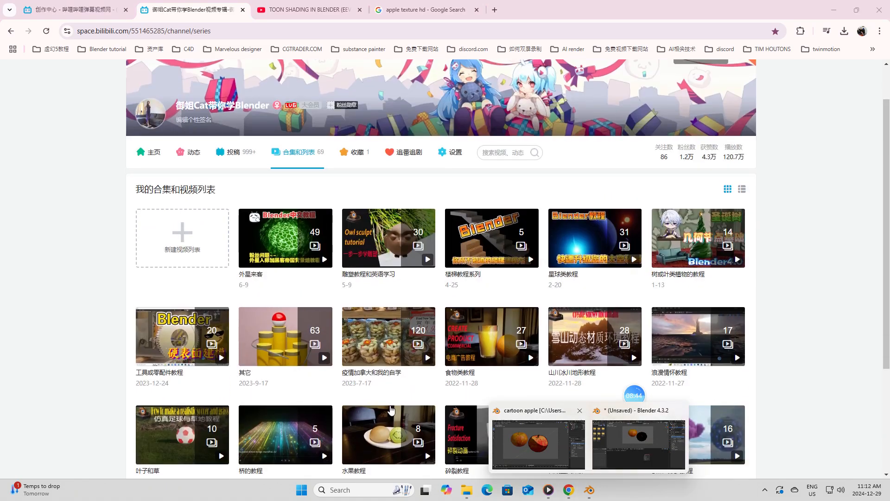
scroll(422, 323, "down", 1)
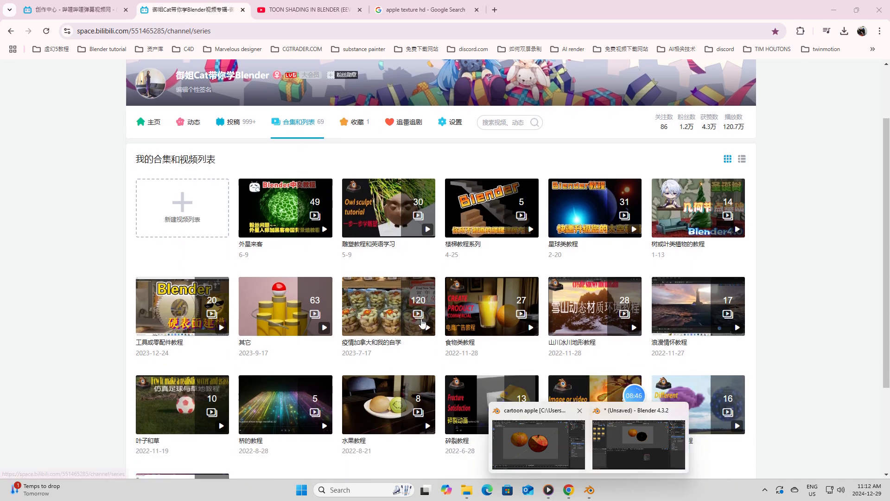
scroll(422, 323, "down", 3)
left_click(388, 454)
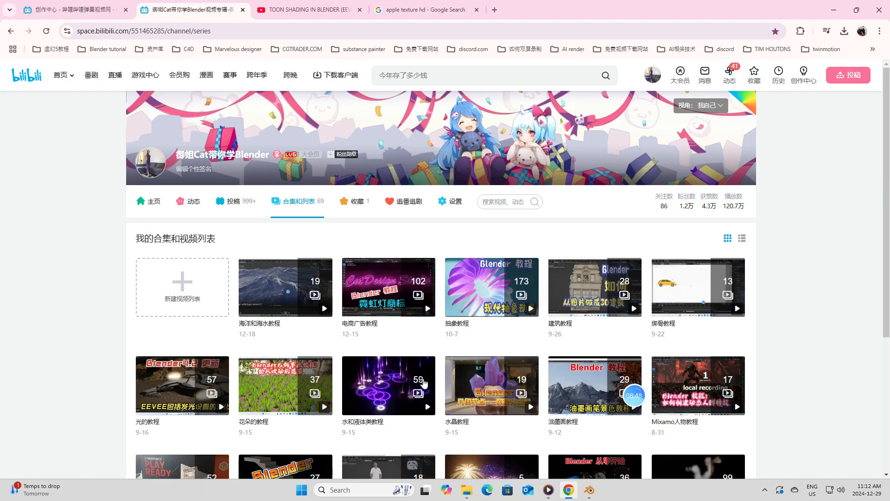
scroll(380, 440, "down", 4)
left_click(368, 452)
scroll(500, 254, "down", 4)
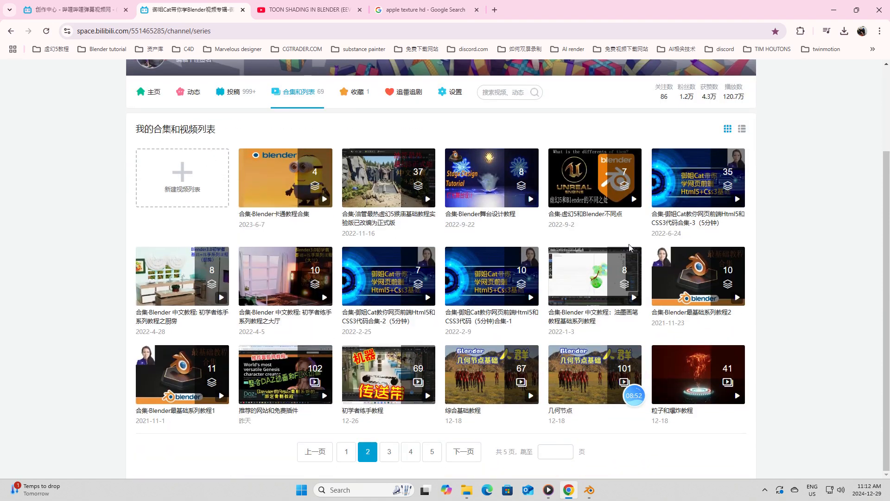
Open the 合集·Blender最基础系列教程2 collection, look over its videos and return to the collections list.
left_click(692, 271)
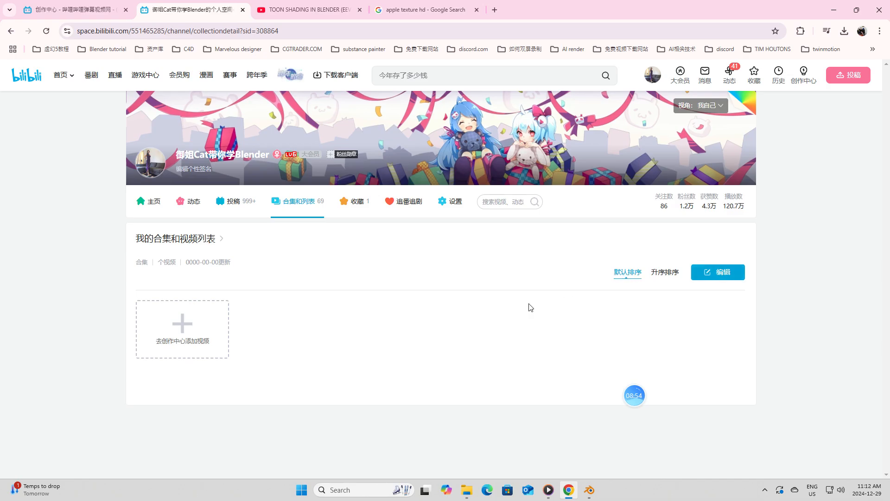
scroll(510, 297, "down", 1)
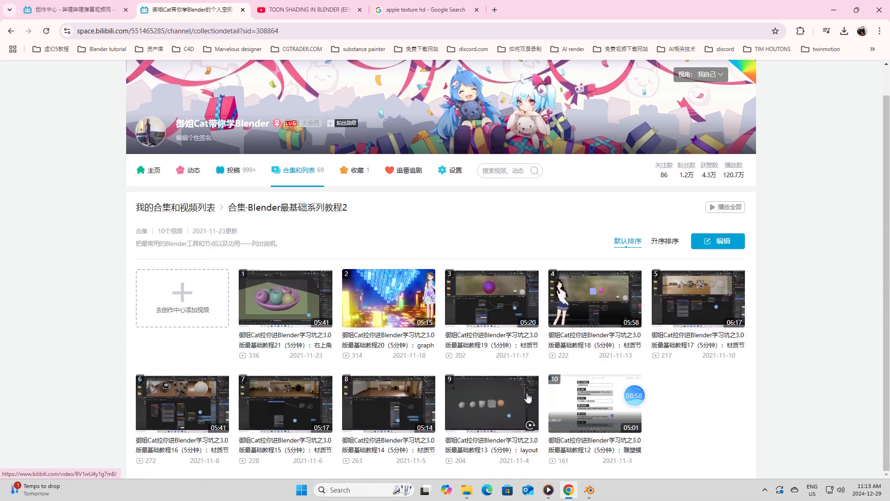
left_click(11, 31)
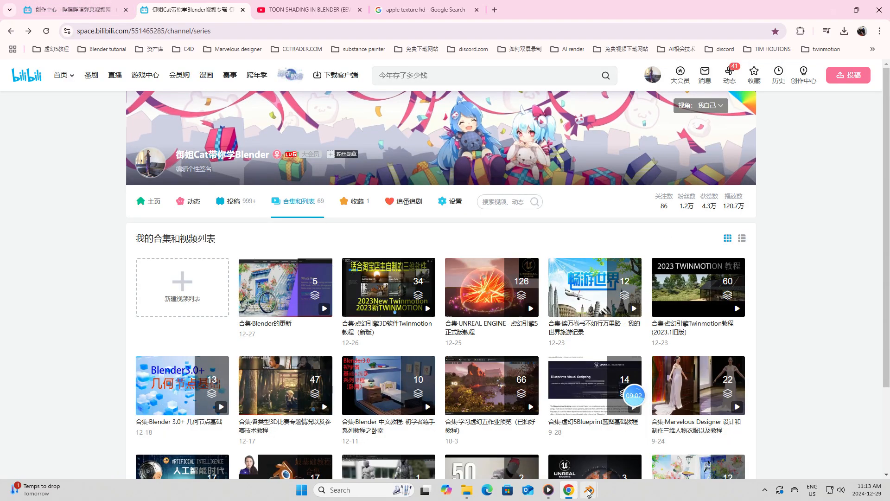
Switch back to the unsaved Blender scene and move the Material Output node farther right in the cartoon apple's material.
mouse_move(588, 490)
left_click(618, 451)
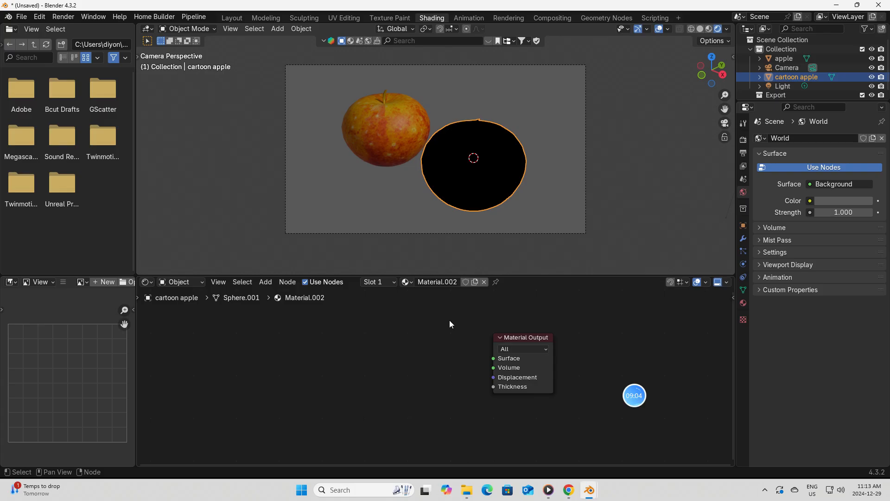
left_click_drag(520, 339, 566, 337)
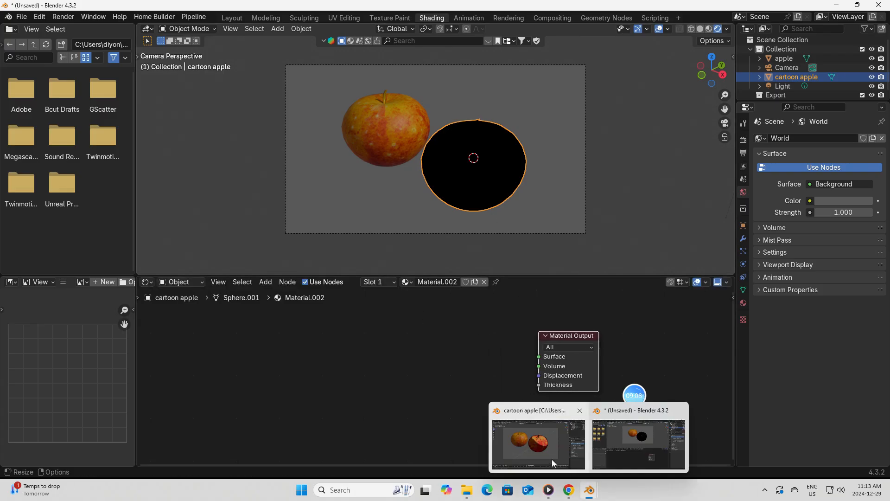
Switch to the finished cartoon apple.blend file and examine the cartoon apple's shader node setup.
left_click(547, 445)
left_click(431, 18)
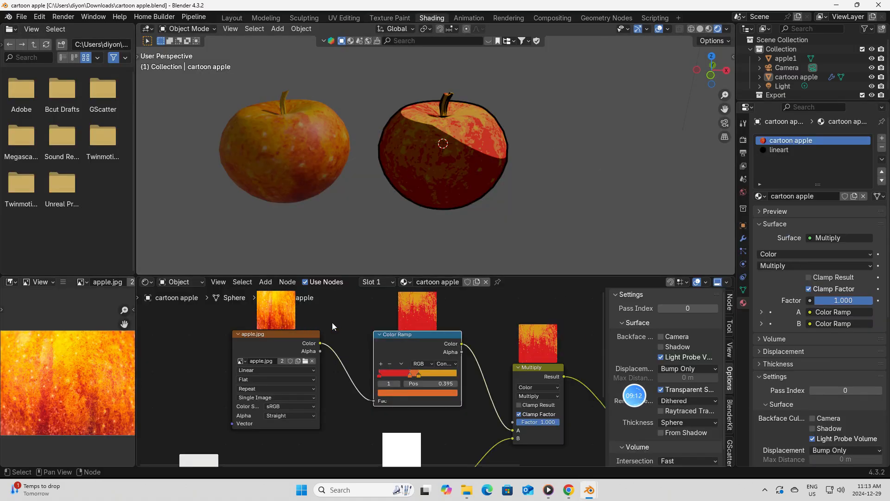
middle_click_drag(335, 321, 329, 379)
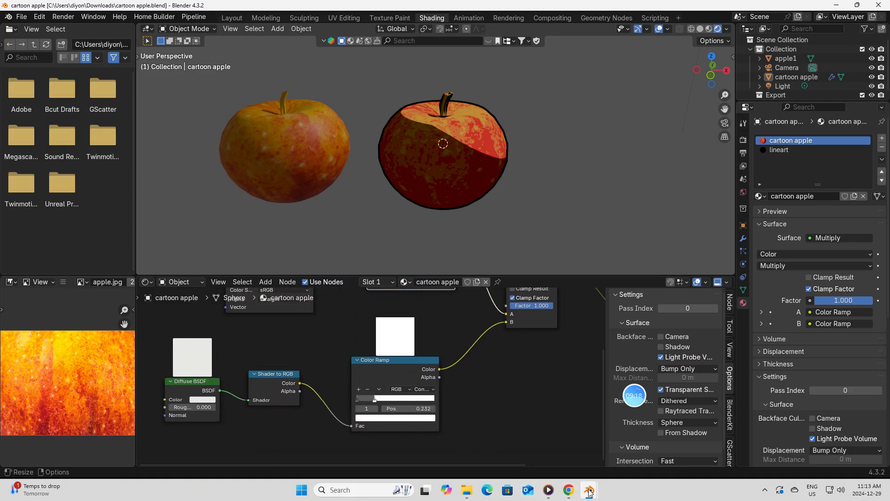
Return to the unsaved Blender scene and add a Diffuse BSDF node to the cartoon apple's material.
mouse_move(589, 490)
left_click(618, 460)
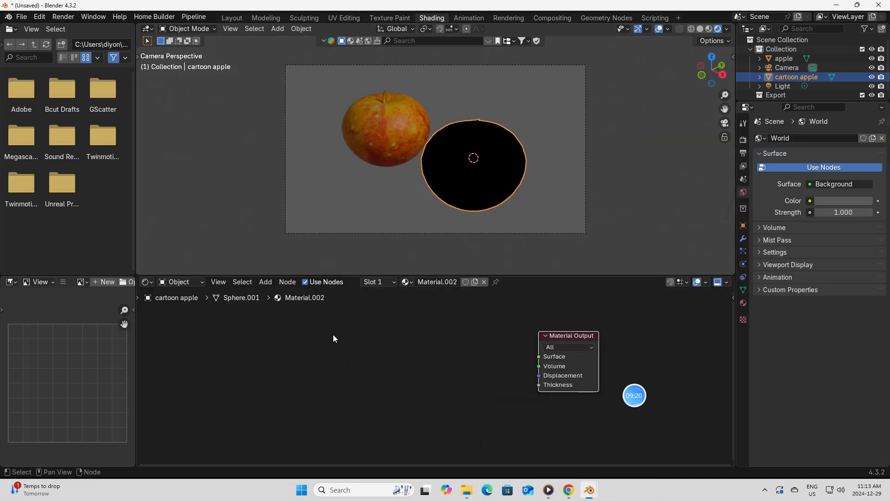
key("shift+a")
left_click(234, 333)
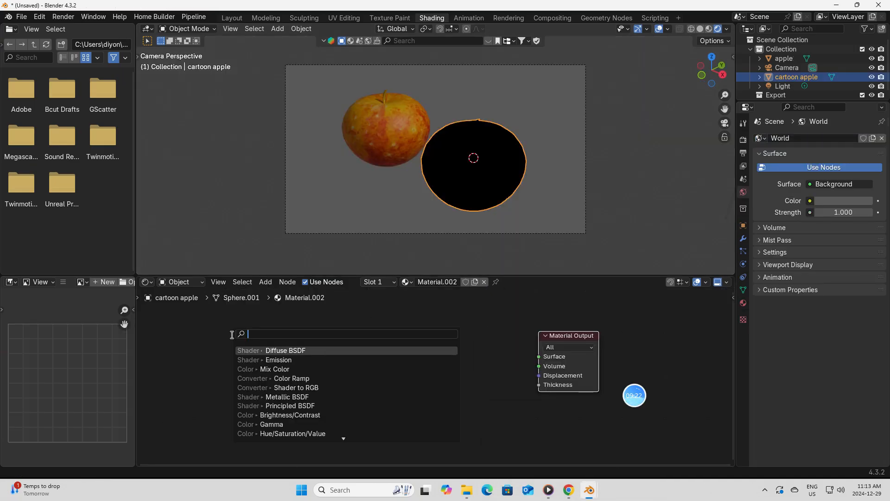
type("diss")
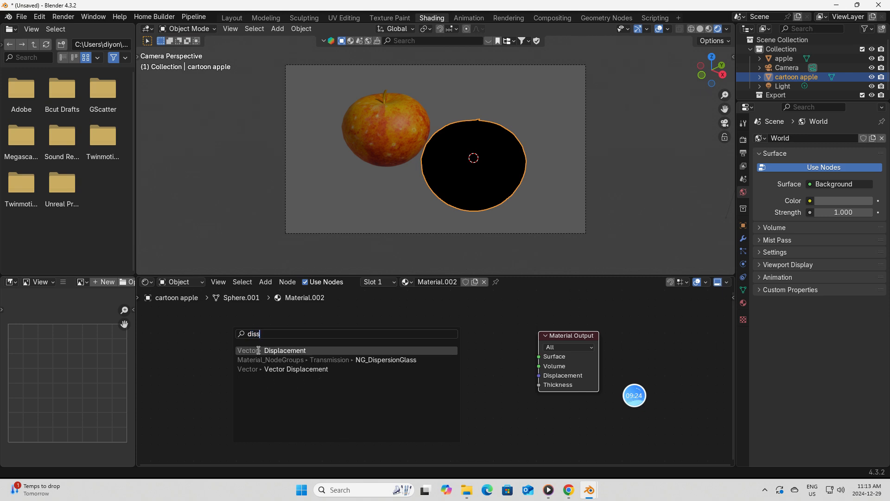
key("BackSpace")
key("BackSpace")
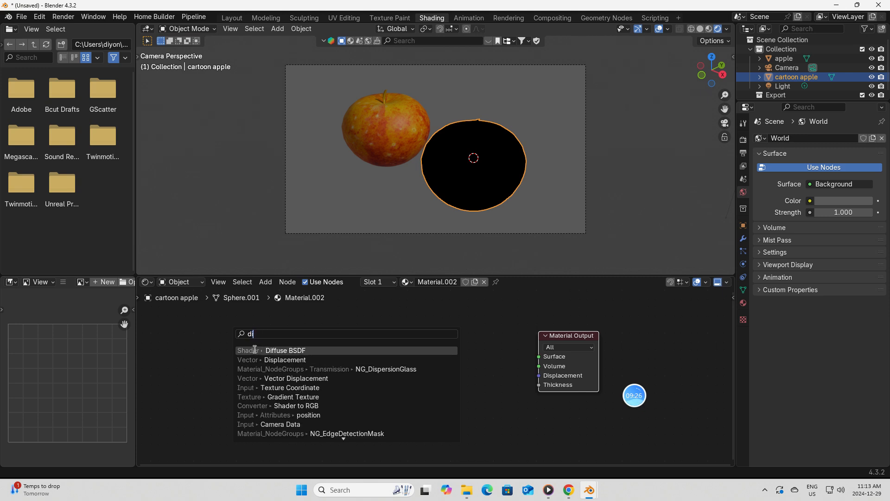
type("ff")
left_click(287, 350)
left_click(281, 353)
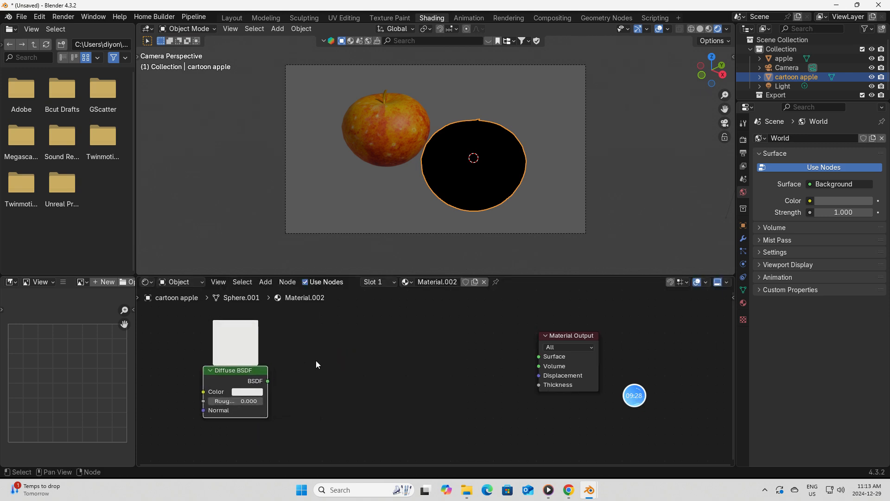
Add a Shader to RGB node and connect the Diffuse BSDF's BSDF output to its Shader input.
key("shift+a")
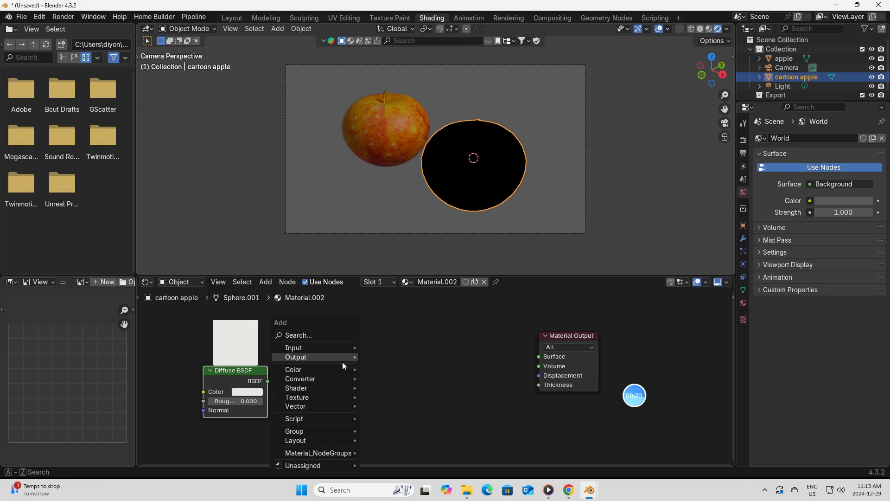
left_click(318, 334)
type("shad")
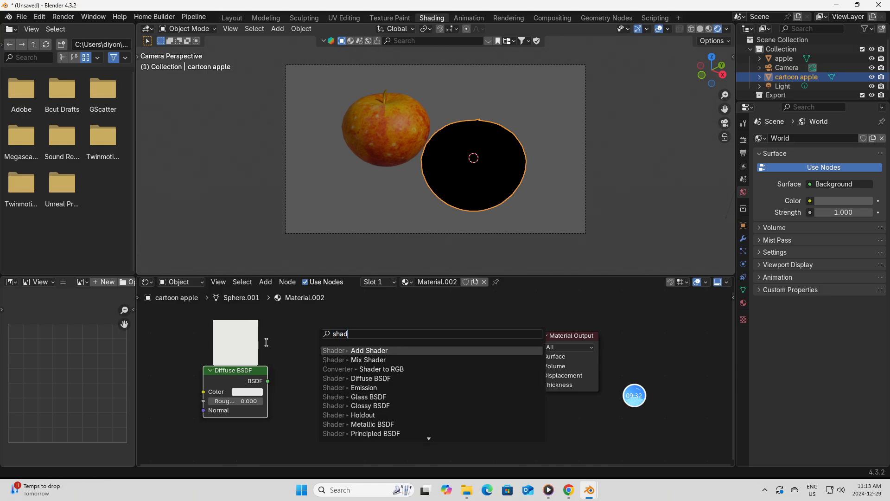
type("er to")
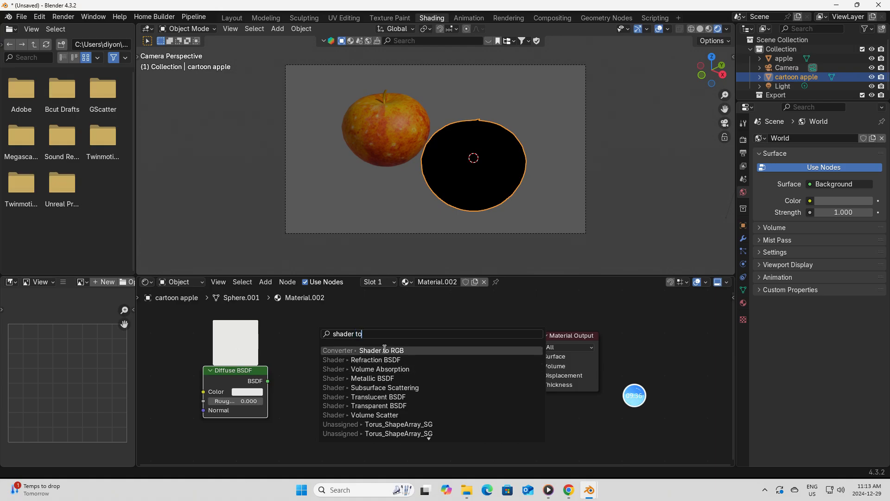
left_click(345, 351)
left_click(343, 361)
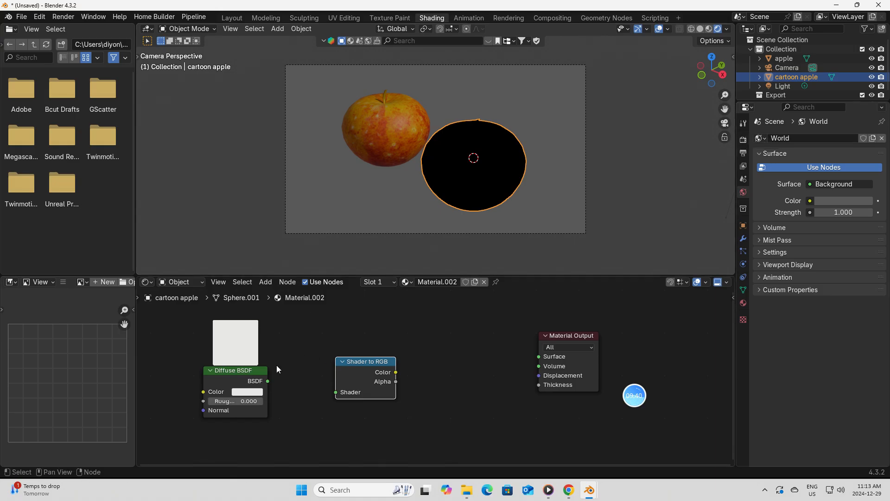
left_click_drag(267, 381, 354, 372)
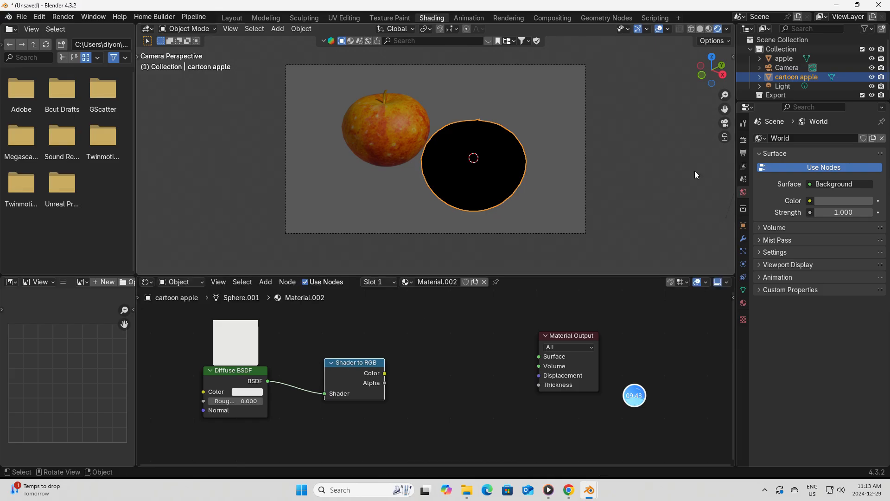
Check the render engine, connect Shader to RGB's Color output to the Material Output's Surface, and move the Material Output farther right.
left_click(743, 140)
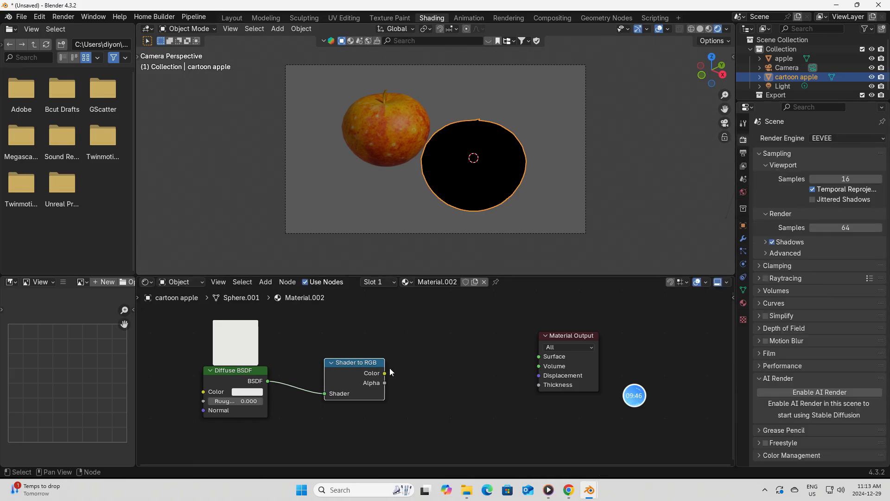
left_click_drag(384, 373, 539, 357)
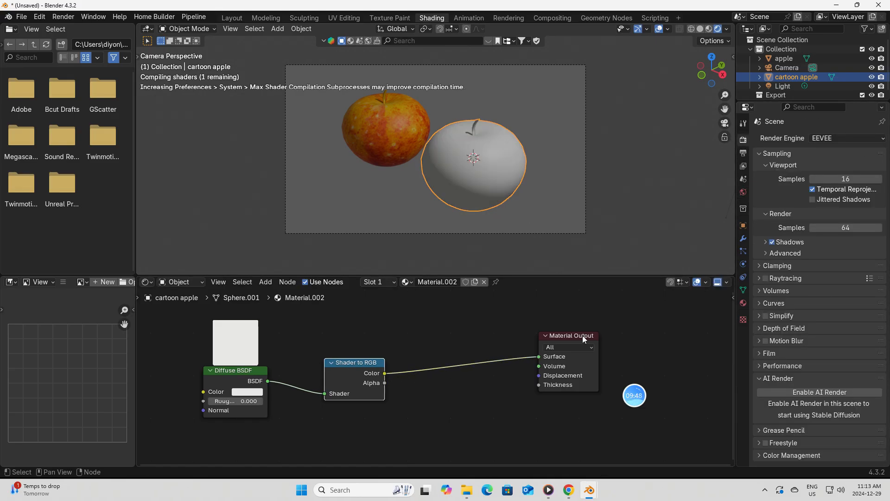
left_click_drag(582, 336, 660, 330)
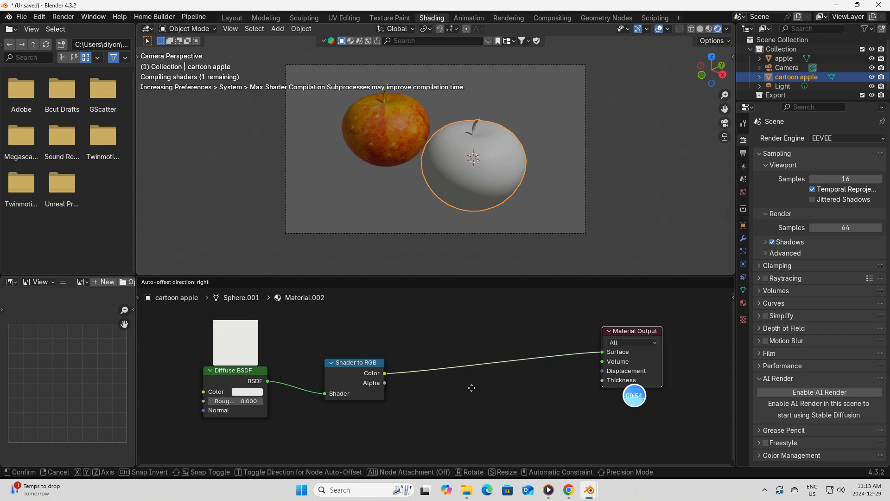
Add a Mix Color node and place it above the link between the Shader to RGB and Material Output nodes.
left_click(459, 396)
key("shift+a")
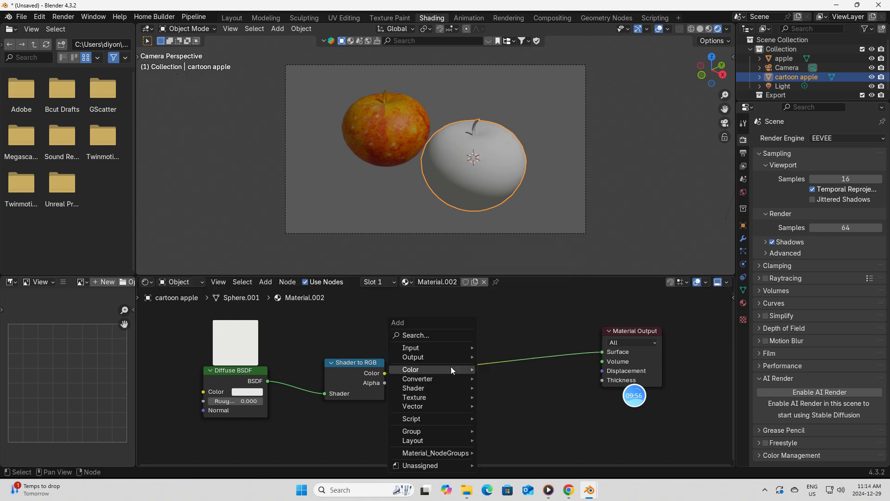
left_click(435, 334)
type("colo")
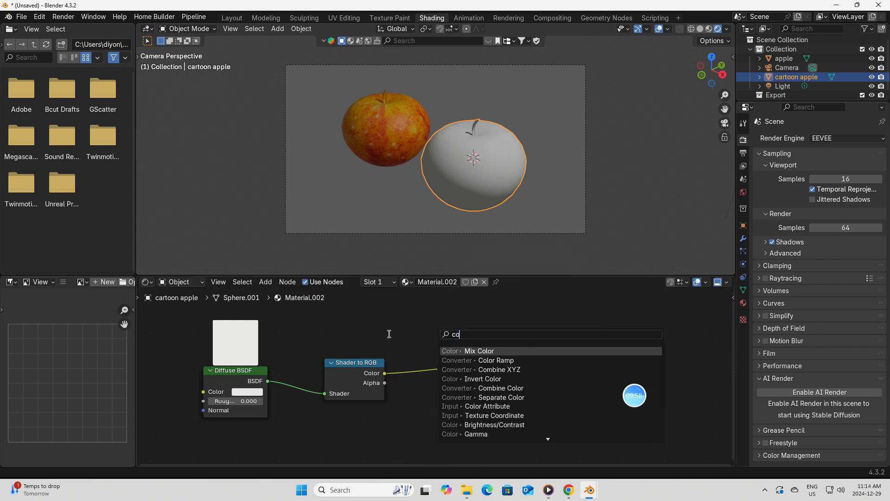
left_click(505, 355)
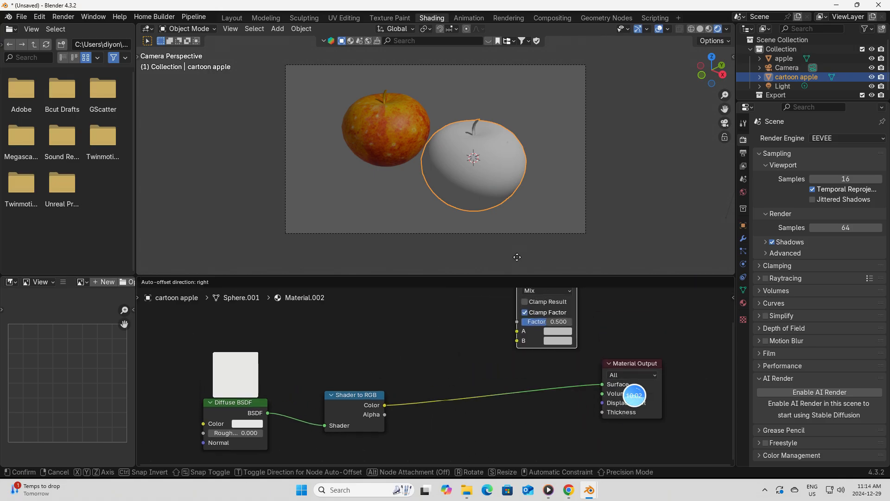
left_click(505, 318)
left_click_drag(505, 318, 498, 310)
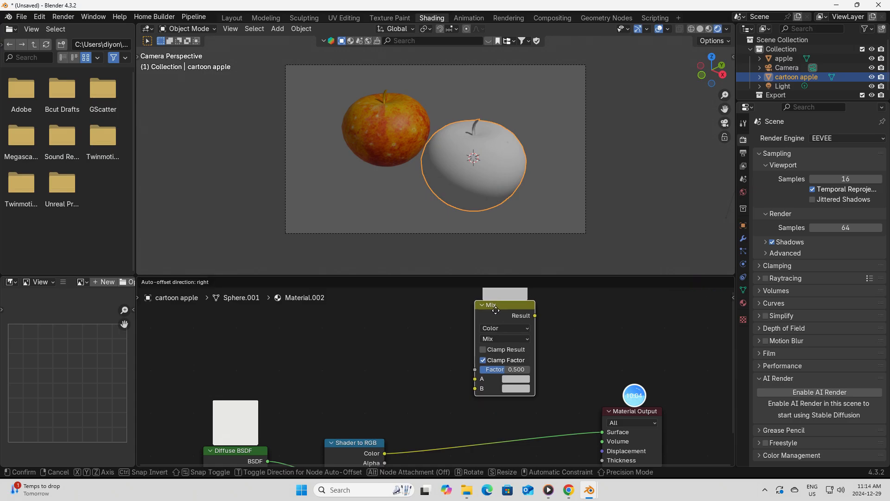
Insert a Color Ramp node on the link between the Shader to RGB and Material Output nodes.
middle_click_drag(550, 400, 563, 351)
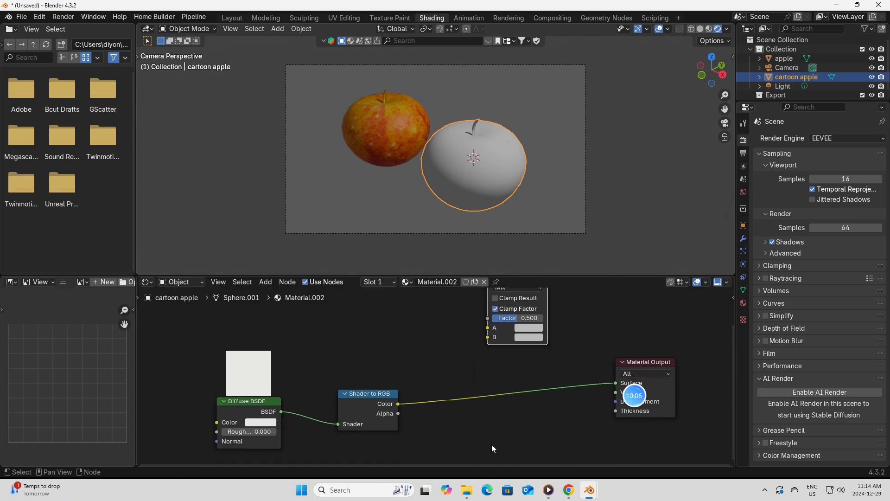
key("shift+a")
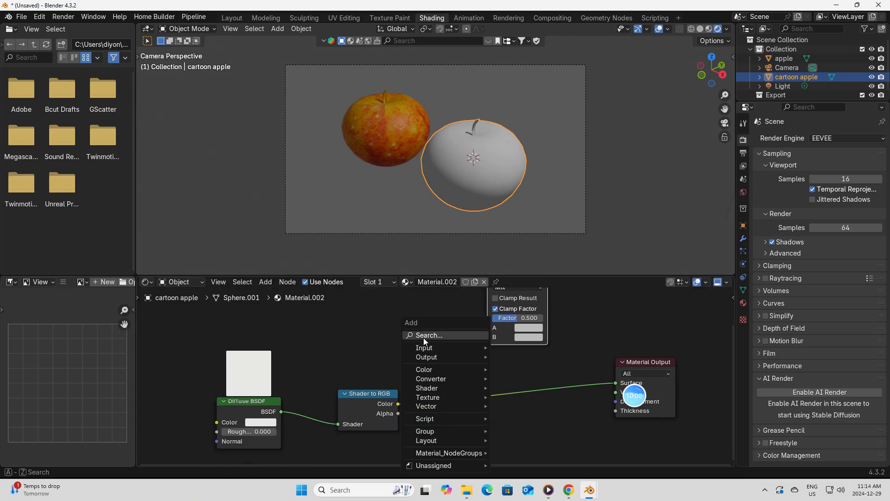
type("A")
type("color")
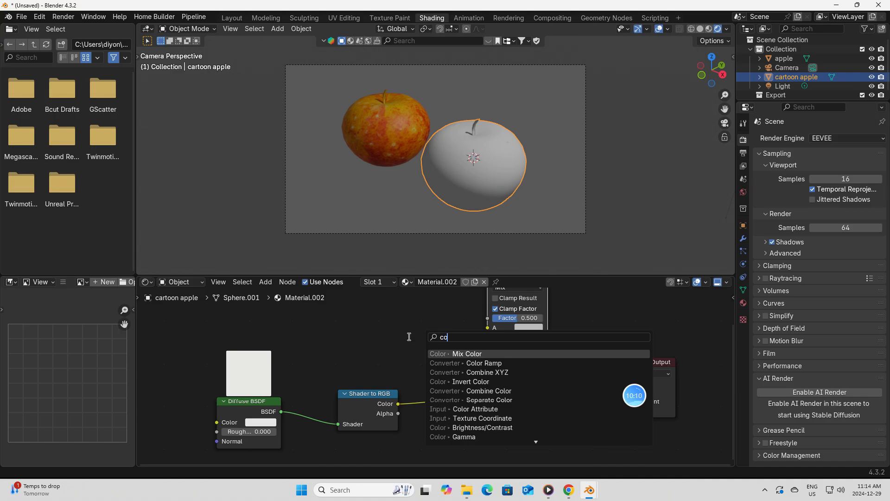
left_click(484, 362)
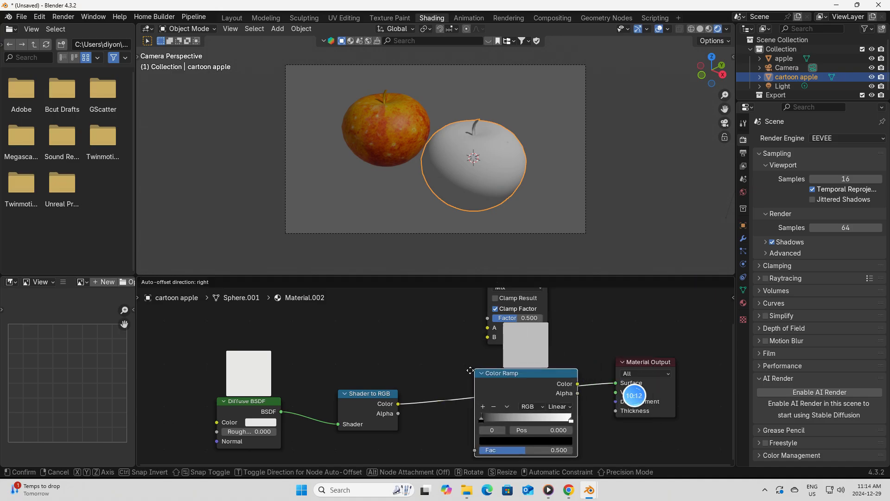
left_click(467, 365)
middle_click_drag(584, 326, 576, 295)
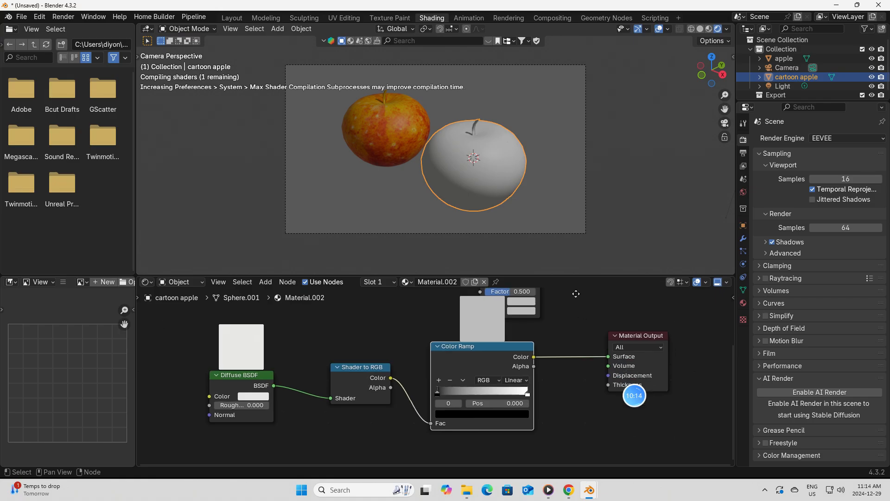
Set the Color Ramp's interpolation to Constant and move its white stop to position 0.264.
left_click(528, 376)
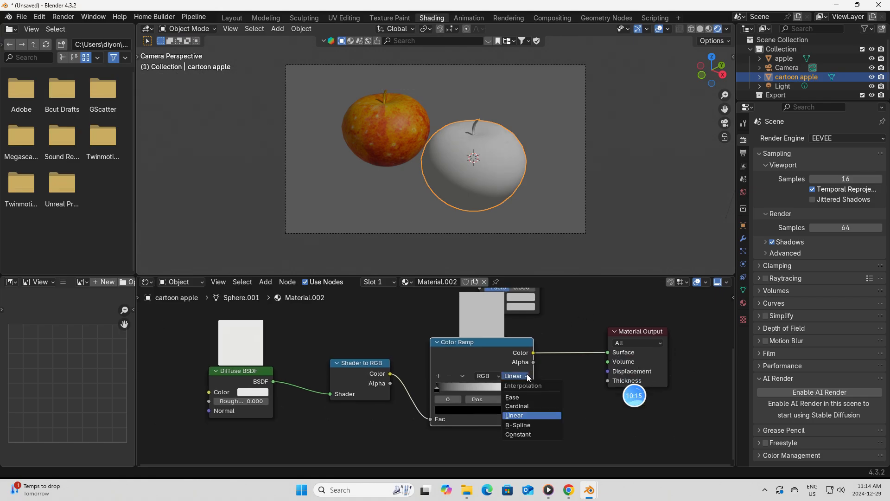
left_click(515, 432)
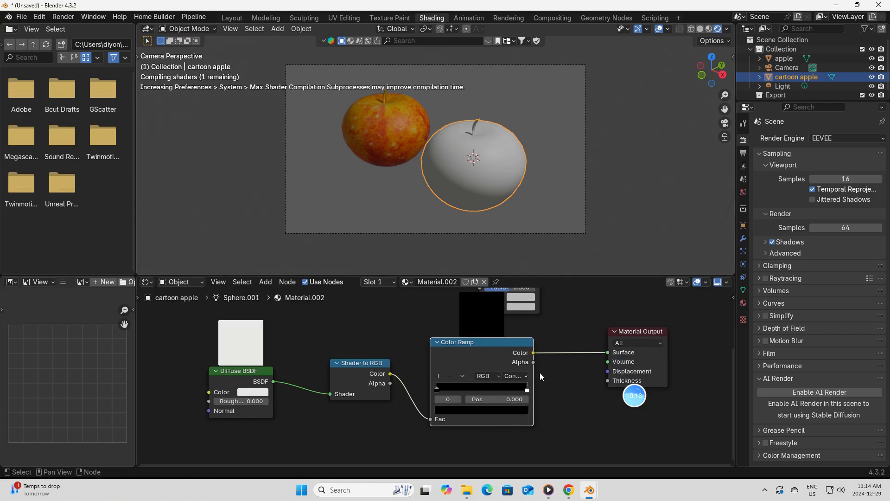
left_click(527, 390)
left_click_drag(527, 391, 459, 387)
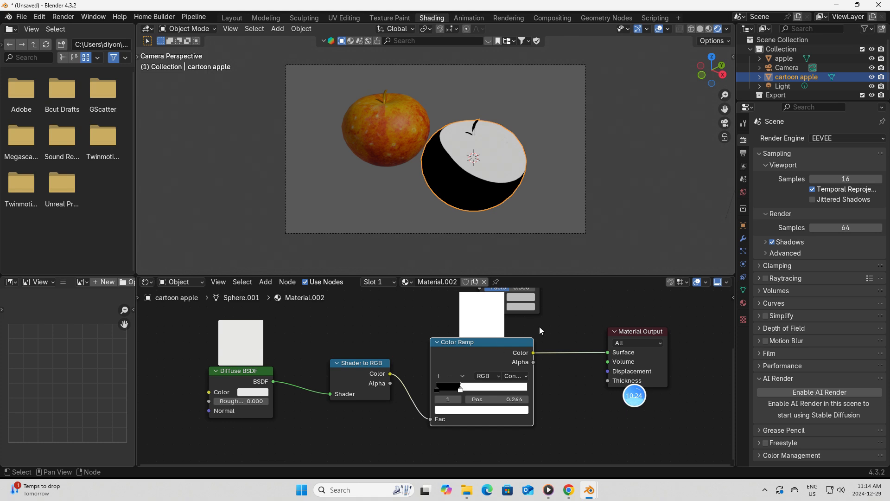
Lighten the Color Ramp's black stop to dark gray with a Value of 0.090 (#555555FF).
left_click(437, 389)
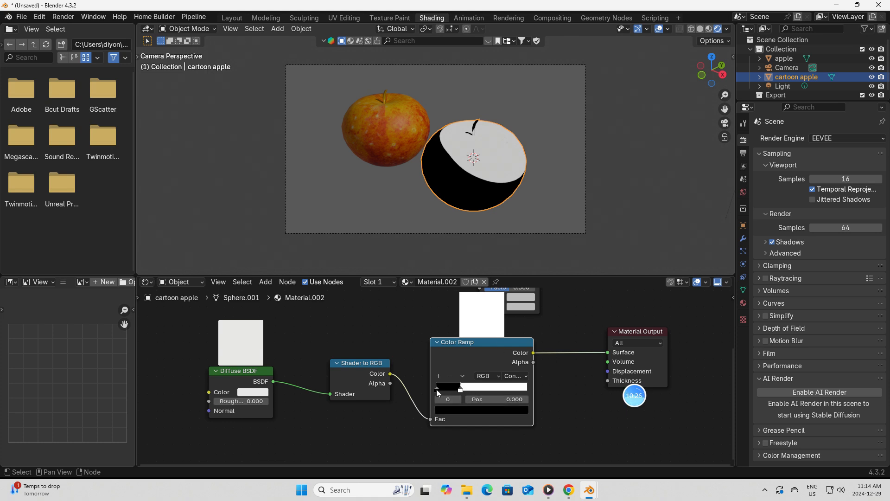
left_click(460, 410)
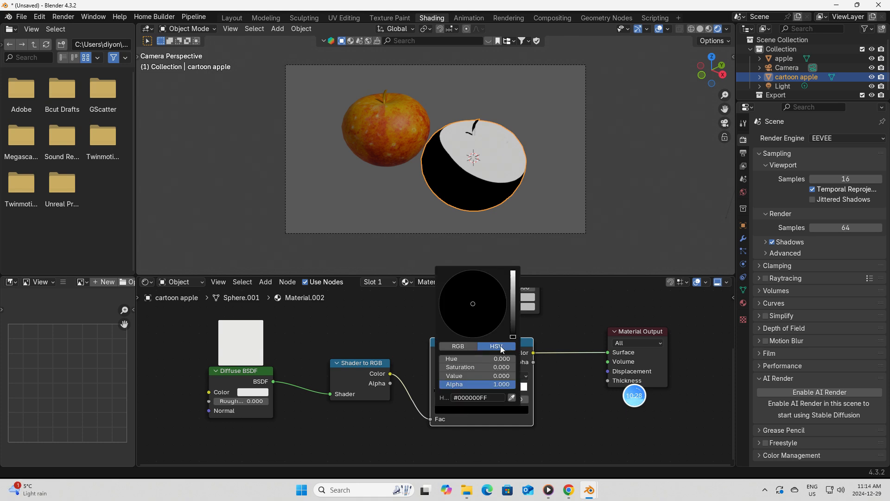
left_click_drag(513, 337, 512, 314)
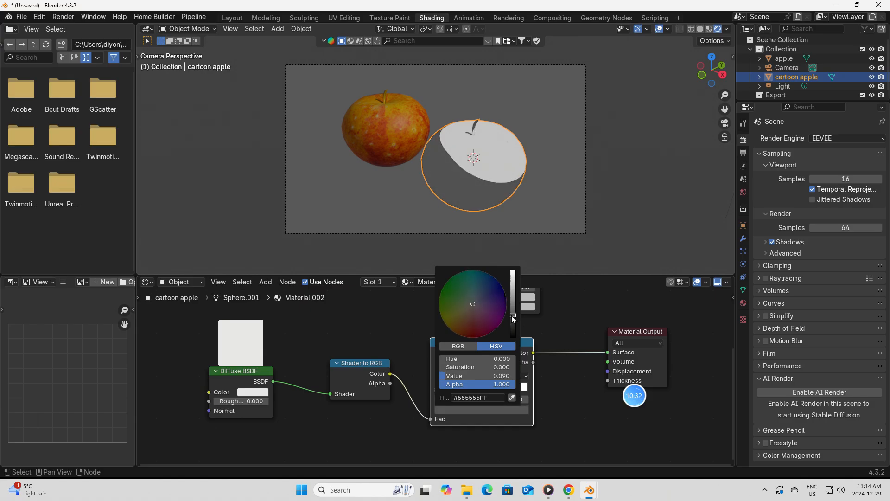
Rearrange the Diffuse BSDF, Shader to RGB, Color Ramp and Material Output nodes to clear space below the Mix node.
left_click_drag(490, 340, 489, 369)
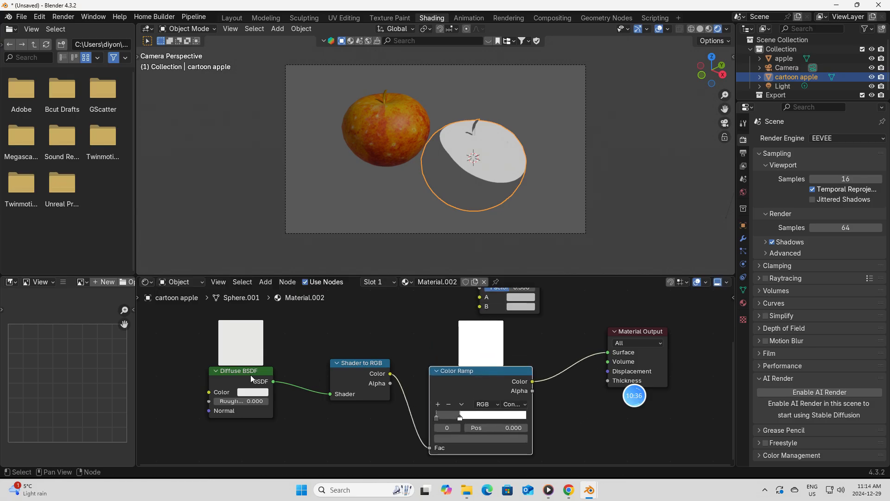
left_click_drag(250, 378, 215, 402)
left_click_drag(350, 378, 290, 404)
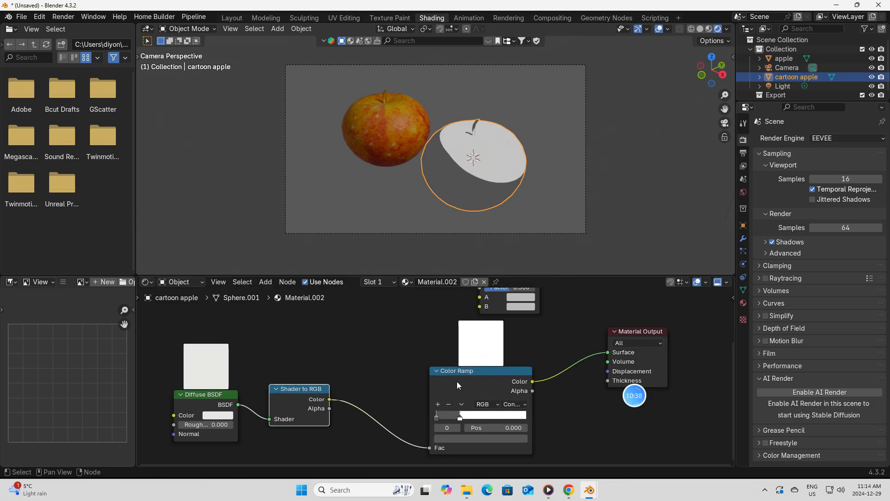
left_click_drag(457, 384, 415, 395)
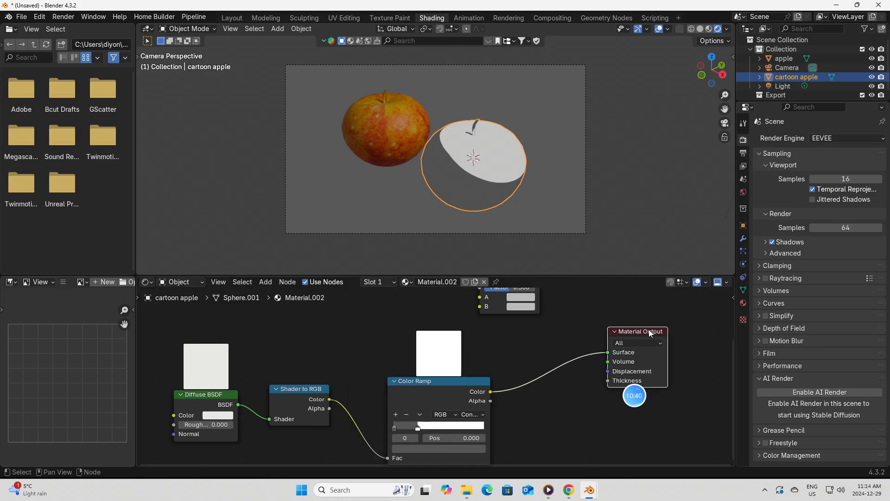
left_click_drag(649, 332, 660, 329)
Switch to cartoon apple.blend, examine how its image texture, Color Ramps and Multiply node are linked, and return to the unsaved scene.
mouse_move(590, 490)
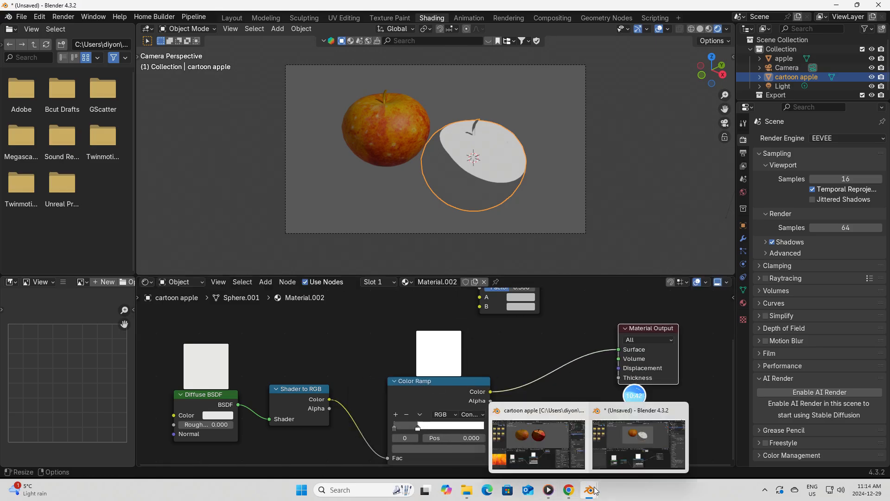
left_click(553, 456)
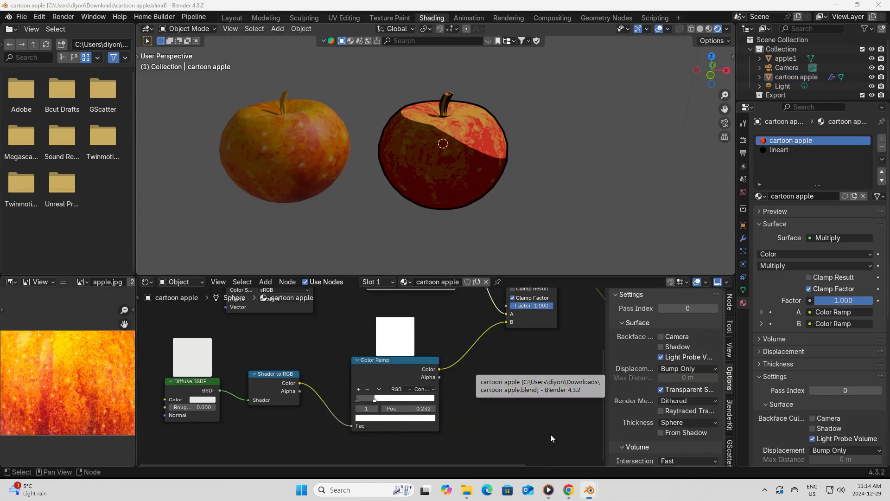
middle_click_drag(534, 385, 524, 467)
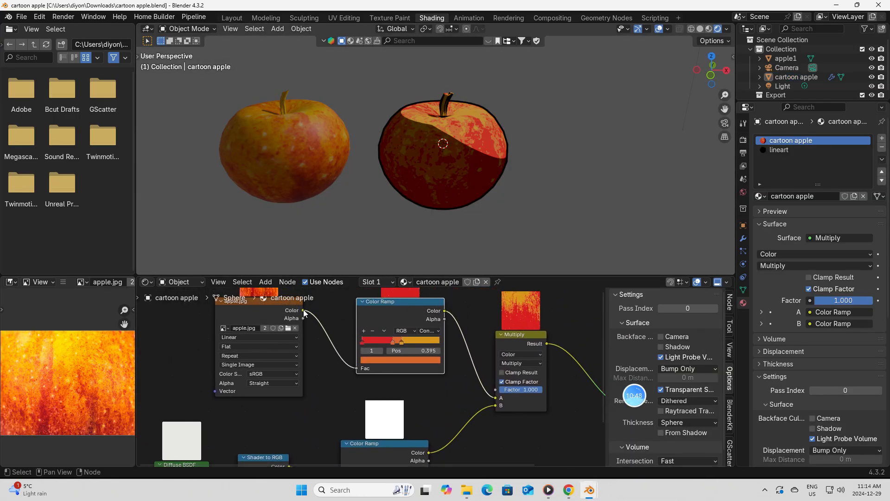
mouse_move(589, 489)
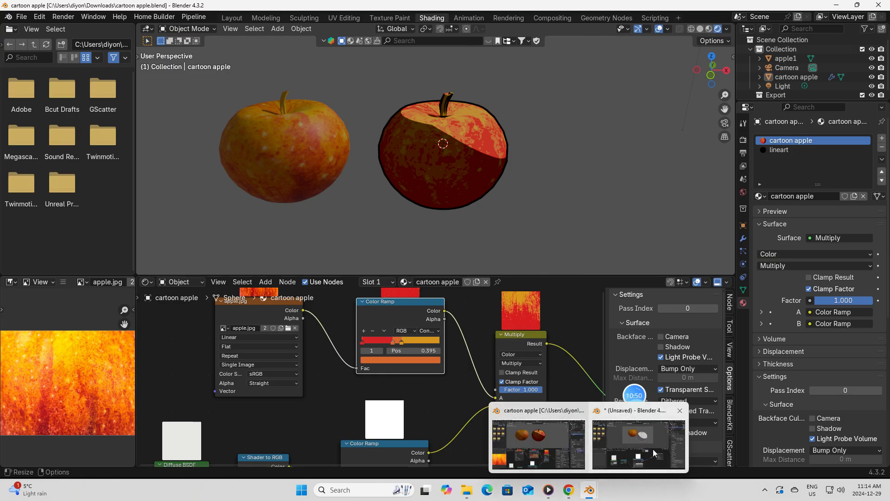
left_click(644, 427)
Open apple txture.jpg from the Downloads folder in the image editor.
middle_click_drag(522, 364, 499, 425)
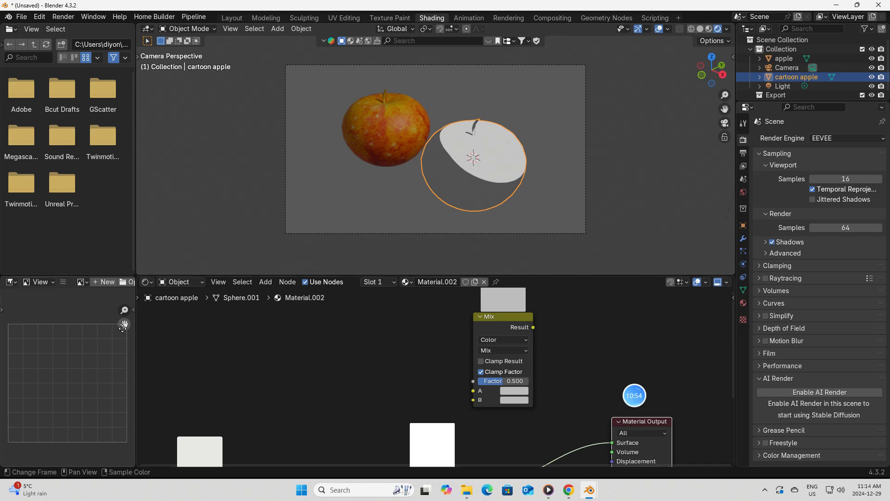
left_click(123, 282)
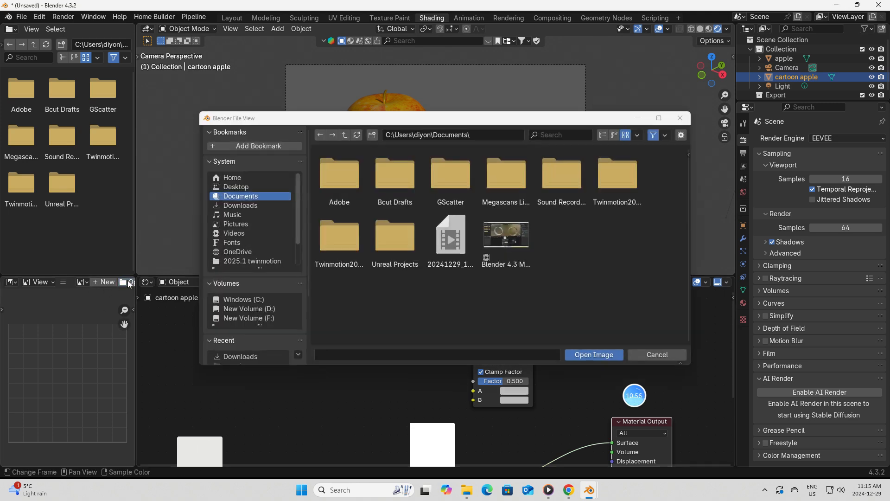
left_click(250, 206)
scroll(510, 247, "down", 3)
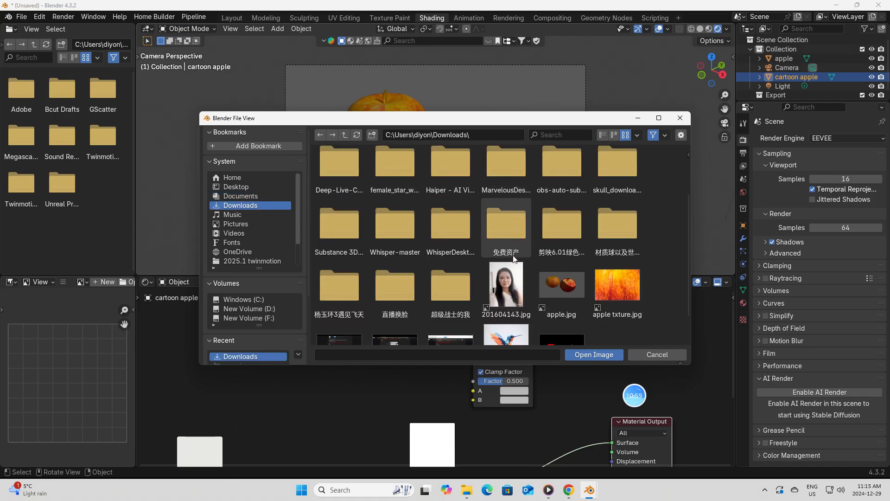
left_click(613, 288)
left_click(594, 354)
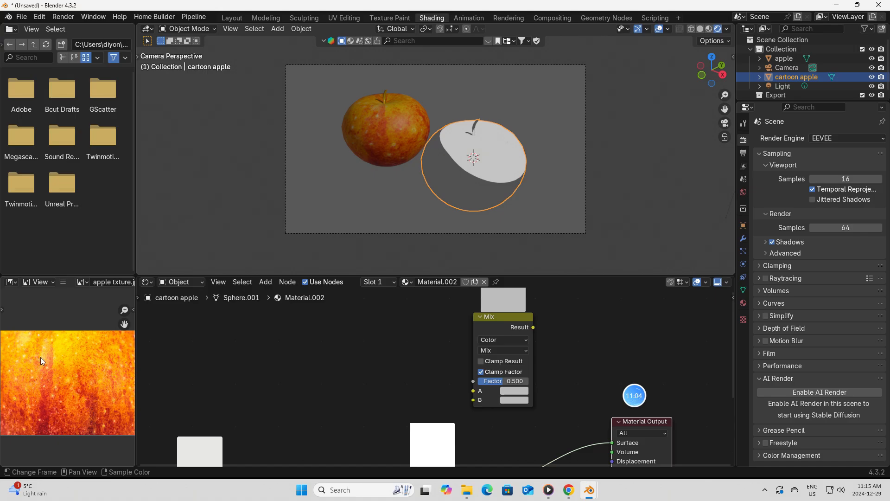
Switch to File Explorer and bring apple txture.jpg into the cartoon apple's material as an image texture node.
left_click(468, 491)
left_click_drag(348, 132, 234, 354)
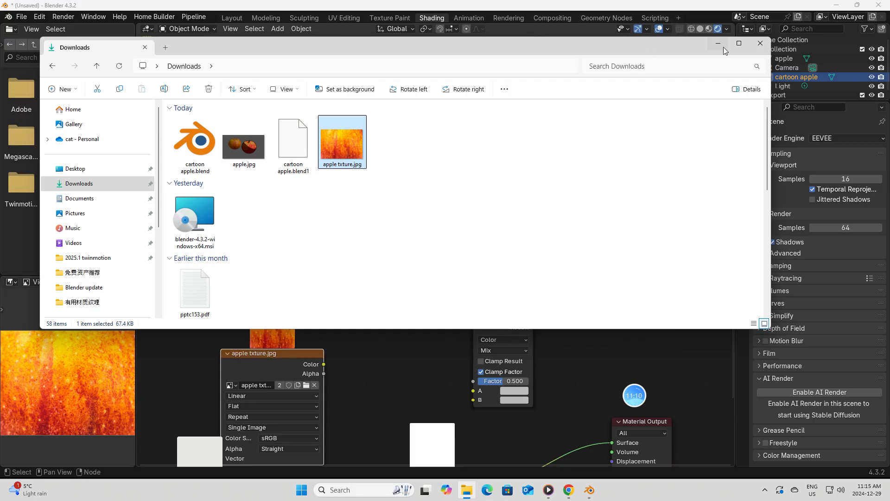
left_click(288, 362)
Connect the image texture's Color to the Mix node's A input and the Color Ramp's Color to its B input.
left_click_drag(287, 362, 469, 392)
middle_click_drag(508, 425, 486, 380)
left_click_drag(462, 436, 452, 352)
middle_click_drag(482, 403, 530, 455)
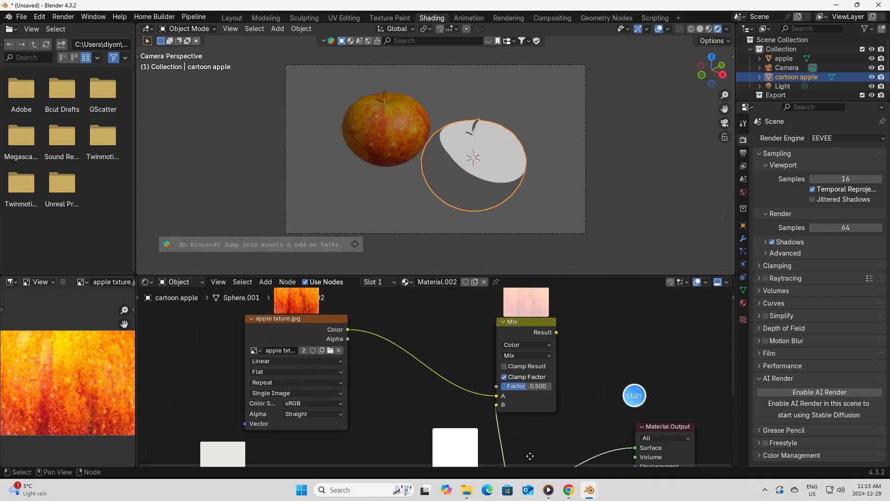
Set the Mix node's blending mode to Multiply with a Factor of 1.000 and link its Result to the Material Output.
left_click(552, 356)
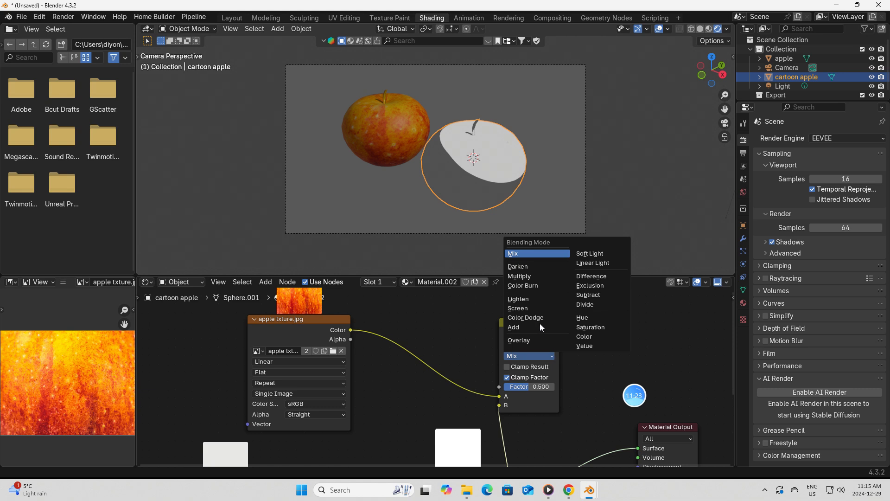
left_click(524, 277)
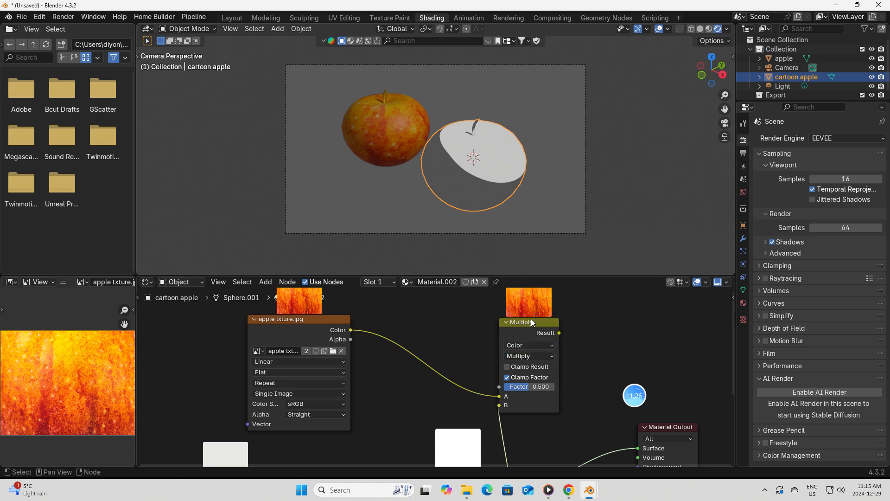
left_click_drag(532, 320, 552, 322)
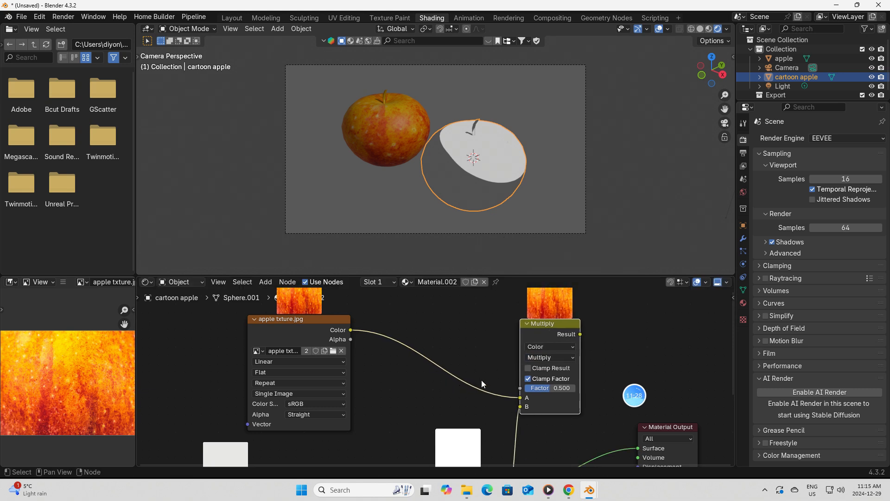
left_click_drag(537, 389, 575, 388)
mouse_move(580, 334)
left_mouse_down()
mouse_move(582, 362)
mouse_move(642, 452)
mouse_move(627, 438)
left_mouse_up()
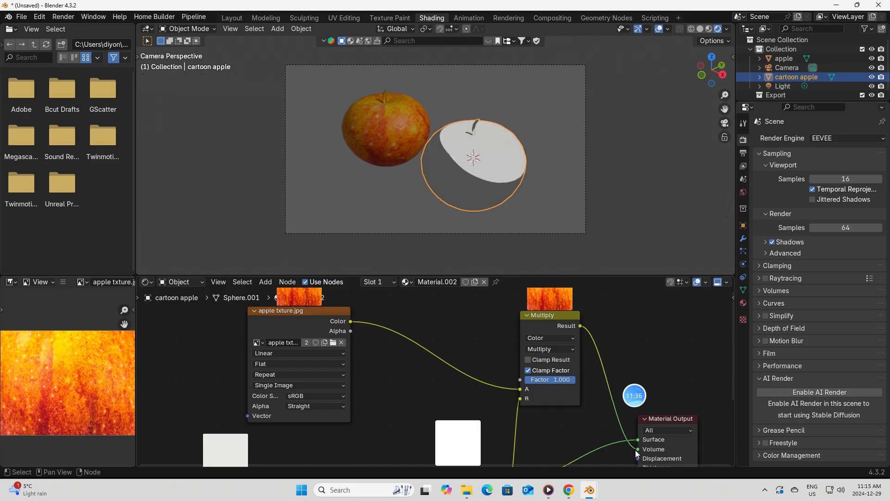
Move the Multiply node's Result link to the Material Output's Surface input and shift the image texture node away from the Multiply node.
left_click_drag(635, 450, 637, 438)
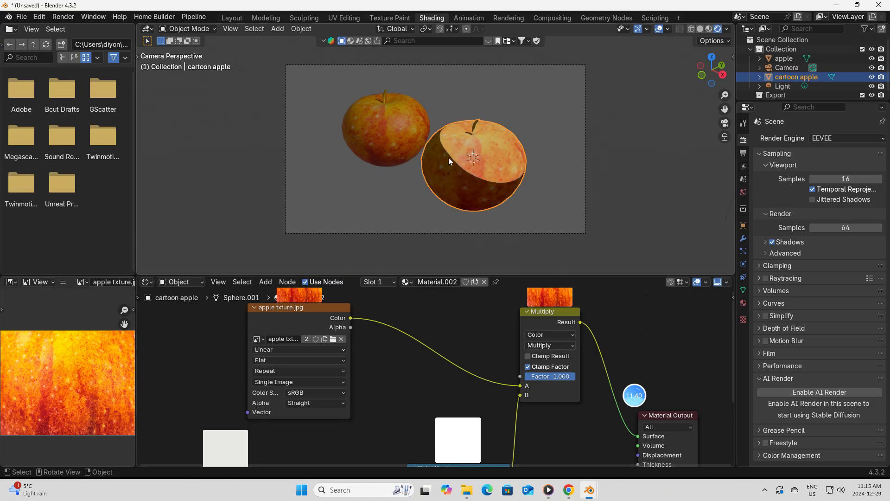
mouse_move(485, 318)
middle_mouse_down()
mouse_move(485, 336)
mouse_move(474, 330)
middle_mouse_up()
left_click_drag(294, 333, 257, 329)
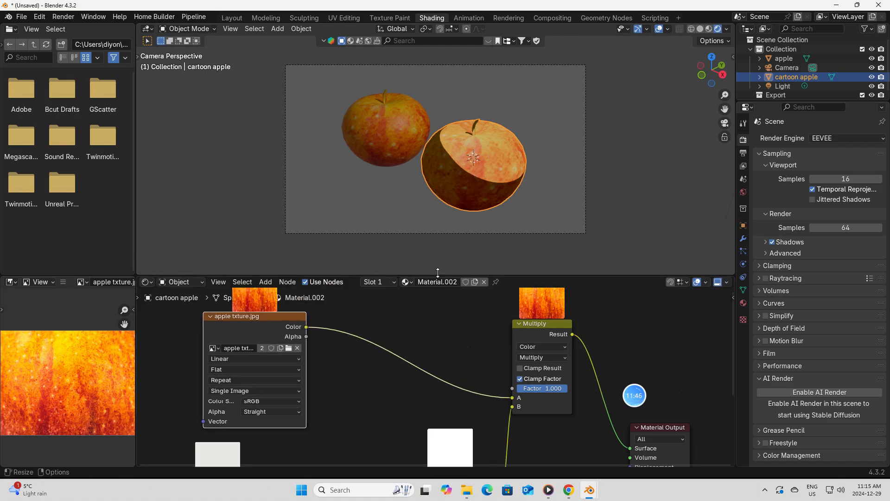
Examine the node setup in the reference cartoon apple.blend window and return to the unsaved file.
mouse_move(591, 491)
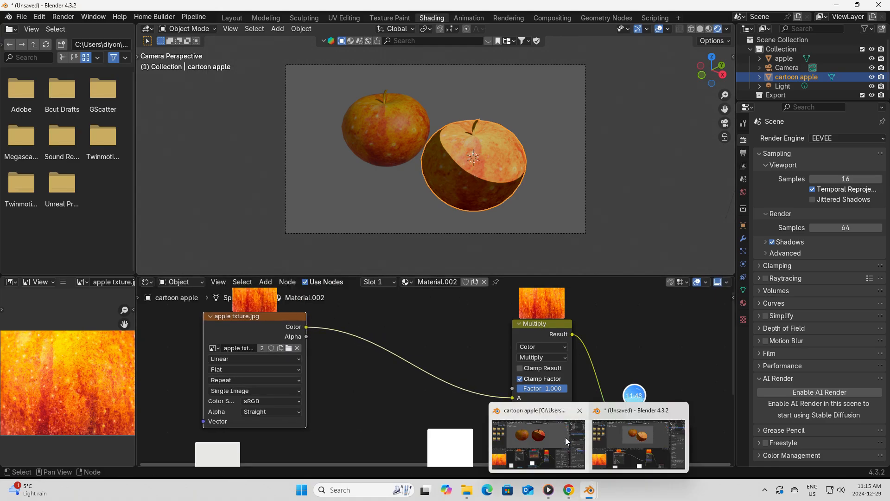
left_click(556, 441)
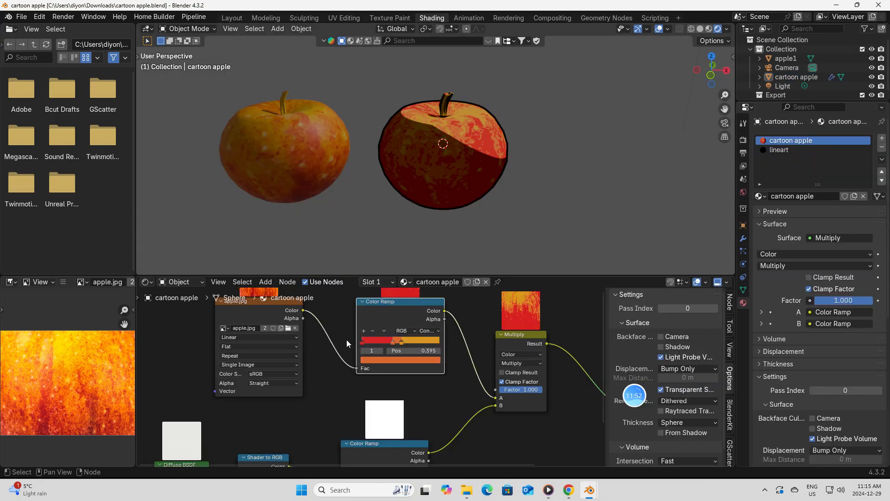
middle_click_drag(426, 403, 371, 422)
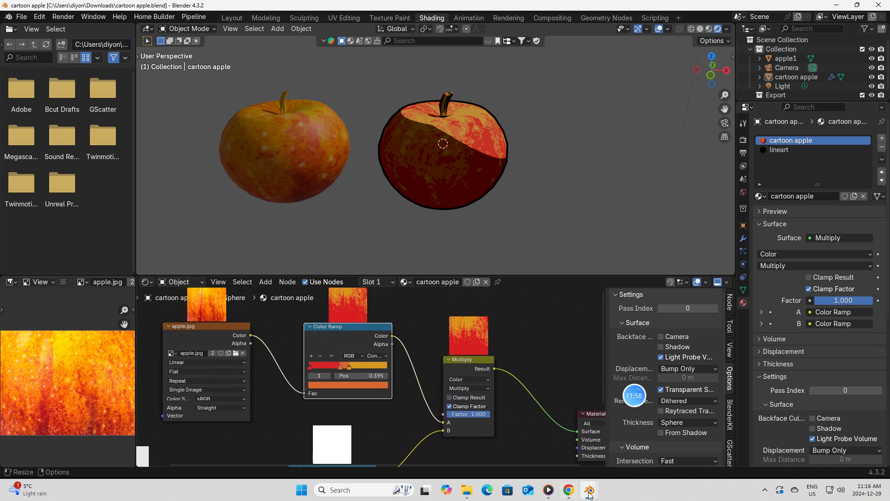
mouse_move(590, 491)
left_click(623, 434)
Duplicate the Color Ramp node and insert the copy between the apple txture.jpg node and the Multiply node's A input.
middle_click_drag(472, 423, 509, 333)
left_click(457, 402)
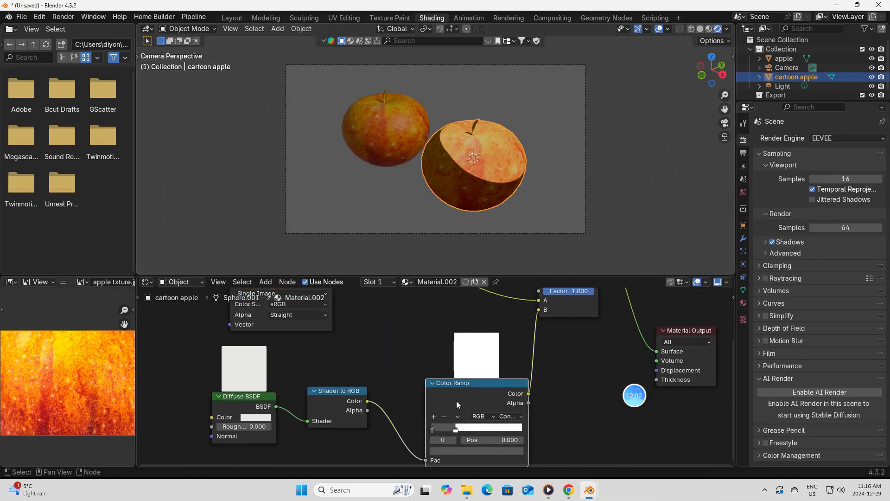
key("shift+d")
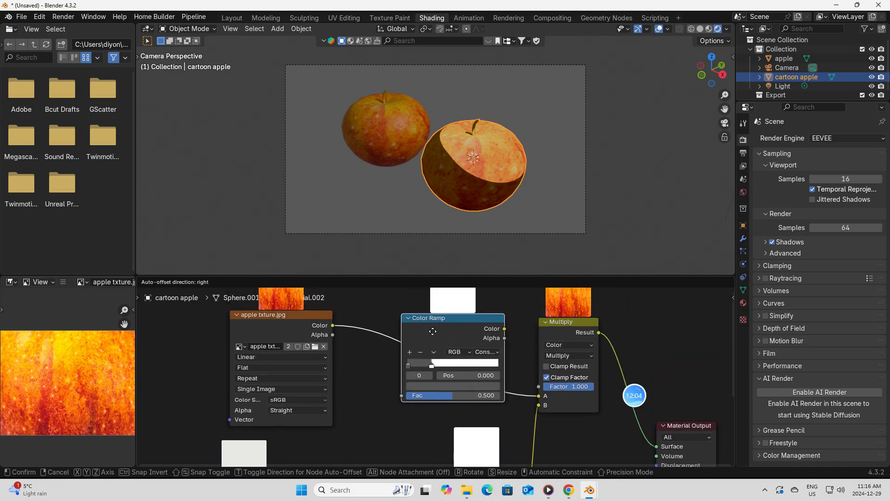
left_click(433, 332)
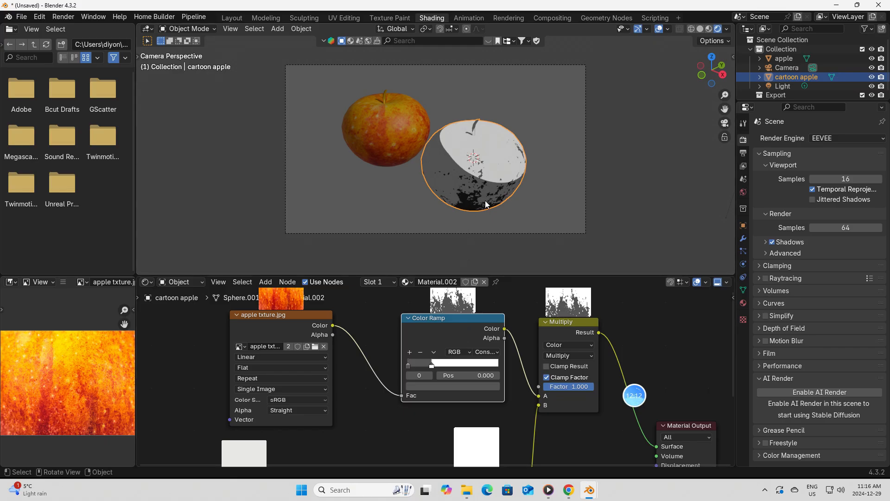
Move the duplicated Color Ramp's white stop to position 0.309 and recolour it orange.
left_click_drag(431, 366, 435, 369)
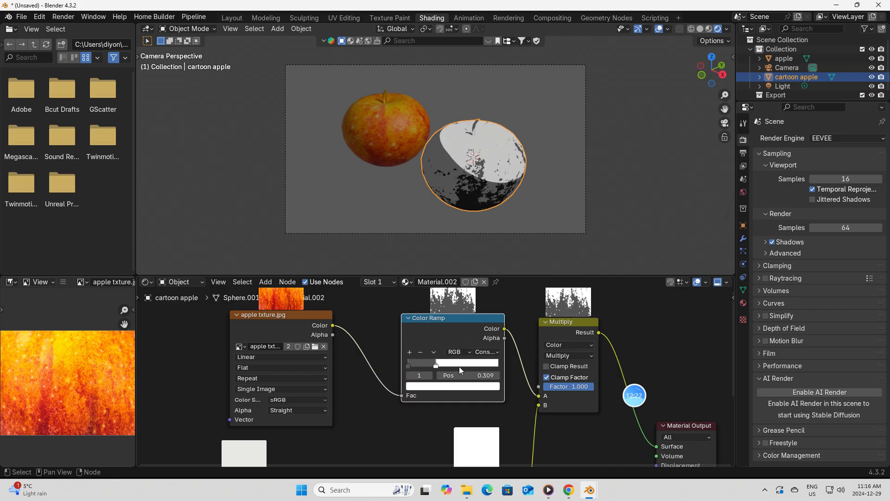
left_click(446, 386)
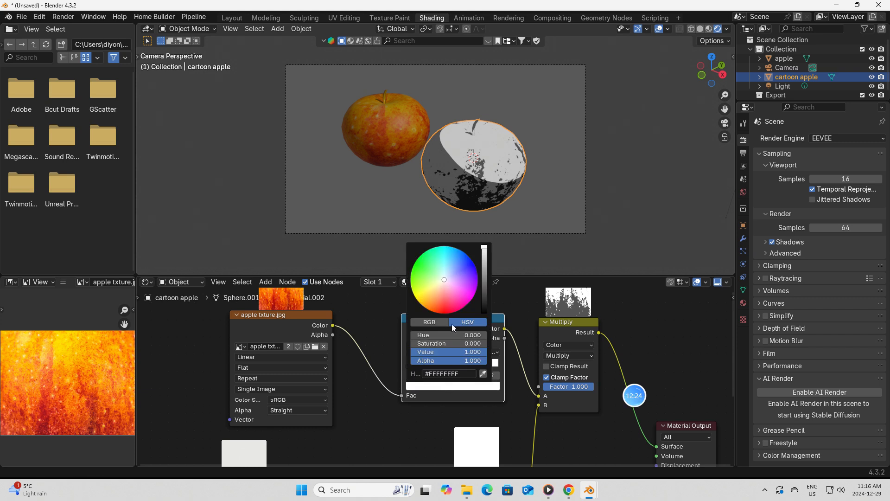
left_click(432, 305)
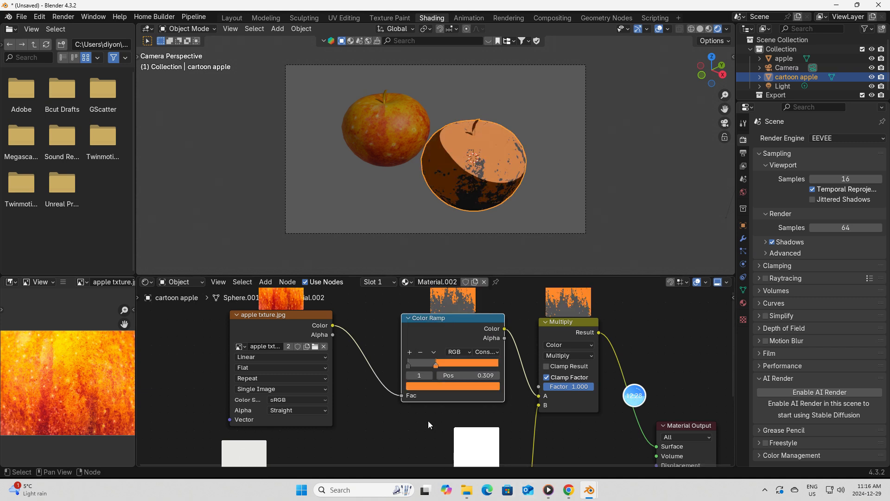
Recolour the duplicated Color Ramp's first stop dark red and move its orange stop to position 0.427.
left_click(410, 365)
left_click(427, 387)
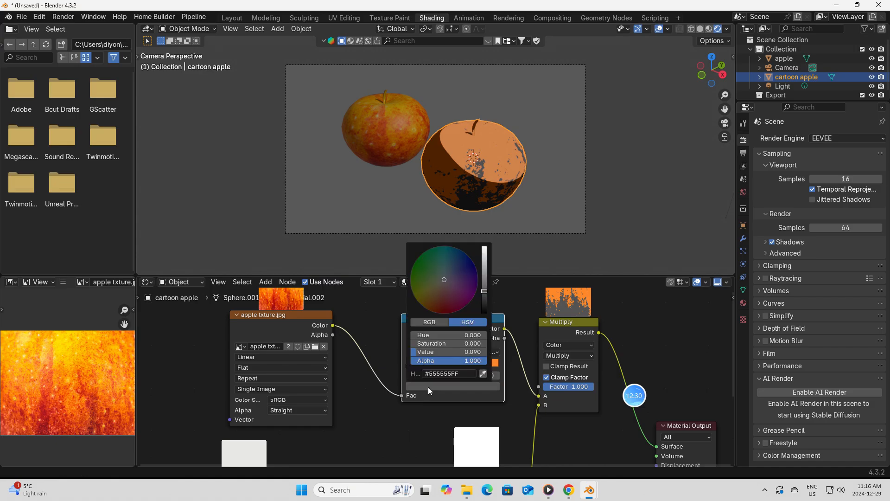
left_click_drag(482, 291, 482, 277)
left_click(441, 310)
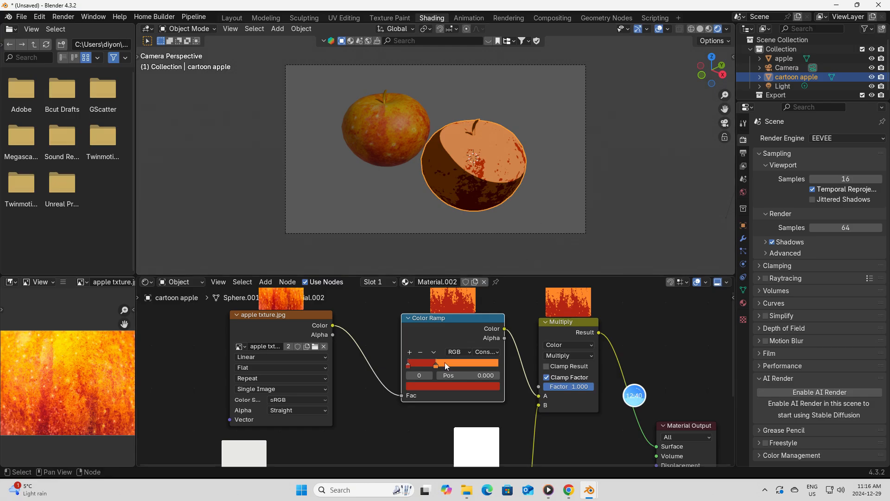
left_click_drag(435, 363, 446, 363)
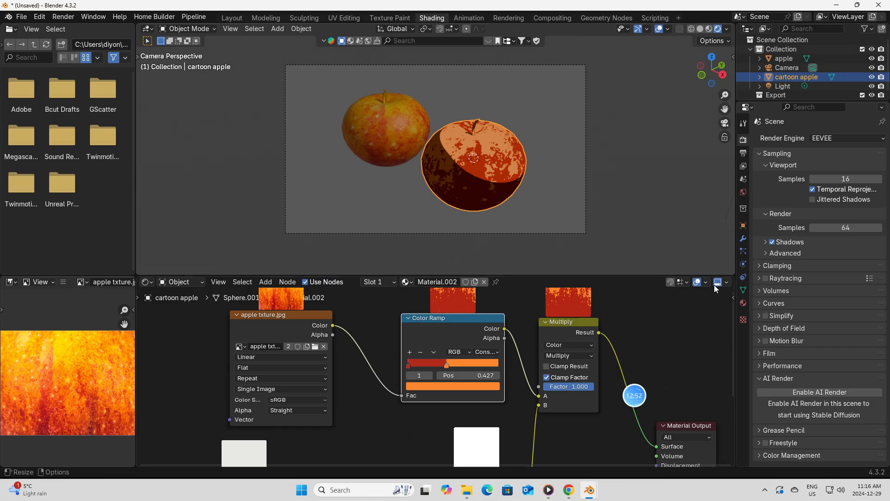
Rename the cartoon apple's material Material.002 as "cartoon apple".
left_click(743, 302)
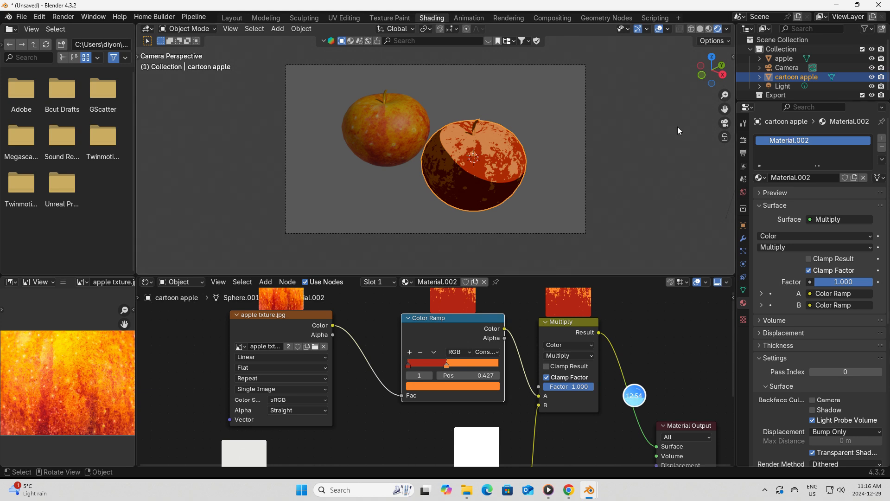
left_click(800, 177)
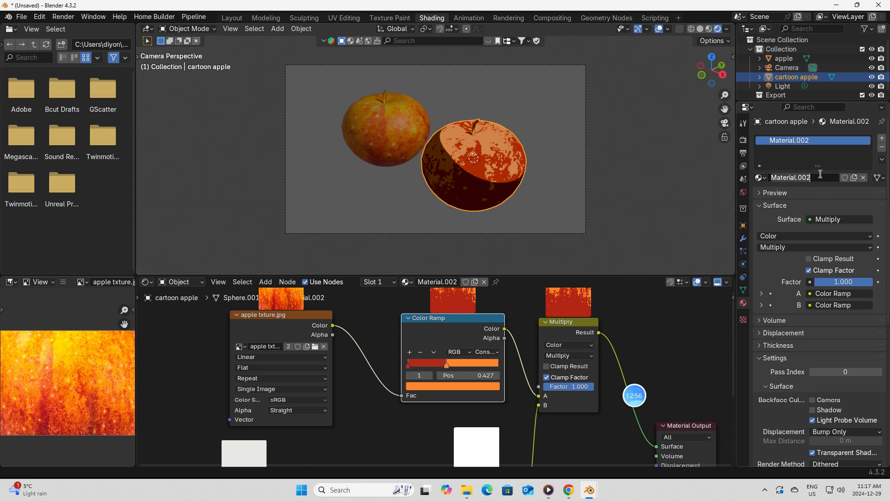
key("End")
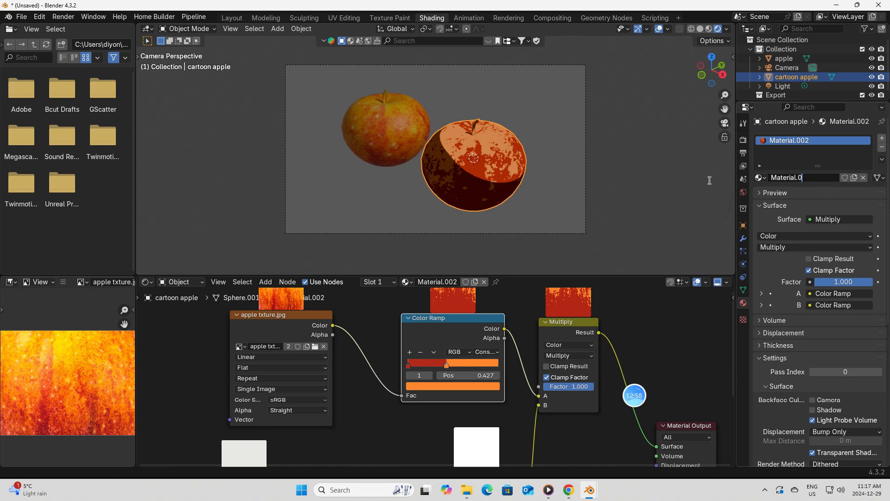
key("BackSpace")
key("BackSpace")
key("BackSpace")
key("BackSpace")
key("BackSpace")
key("BackSpace")
key("BackSpace")
key("BackSpace")
key("BackSpace")
key("Return")
Add a second material slot to the cartoon apple with a new material named "cartoon apple lineart".
left_click(881, 138)
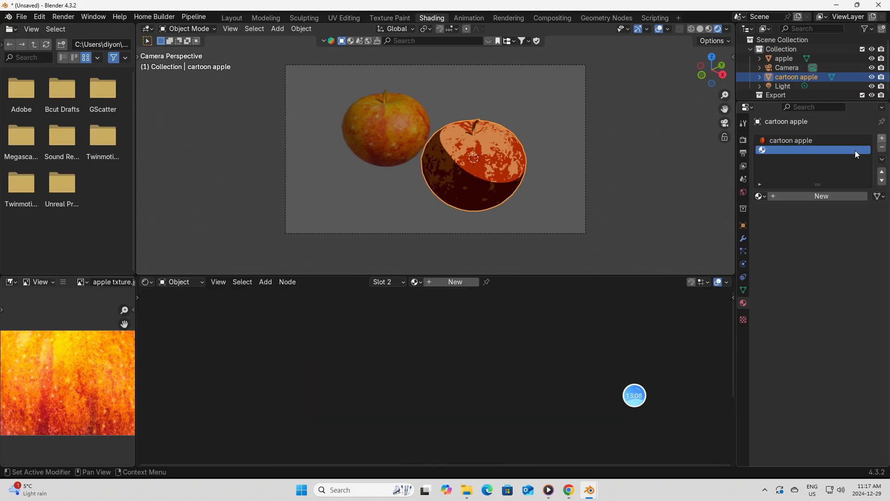
left_click(810, 196)
left_click(817, 194)
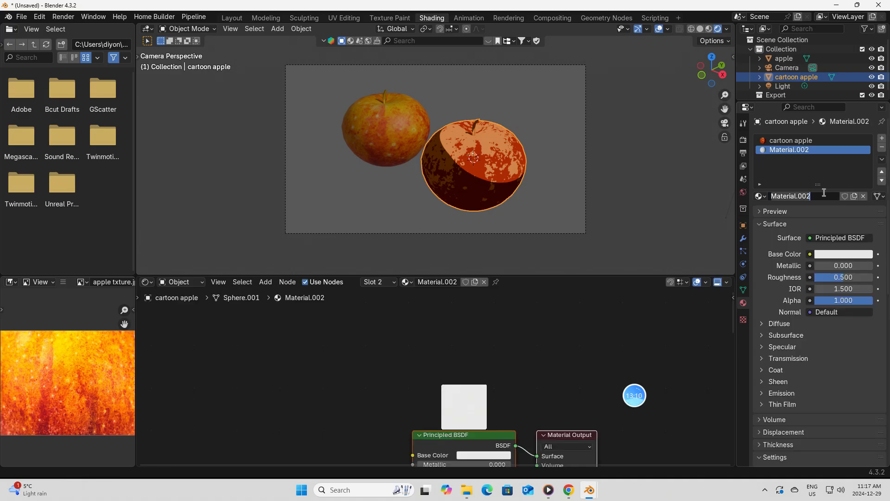
type("cartoon apple lineart")
key("Return")
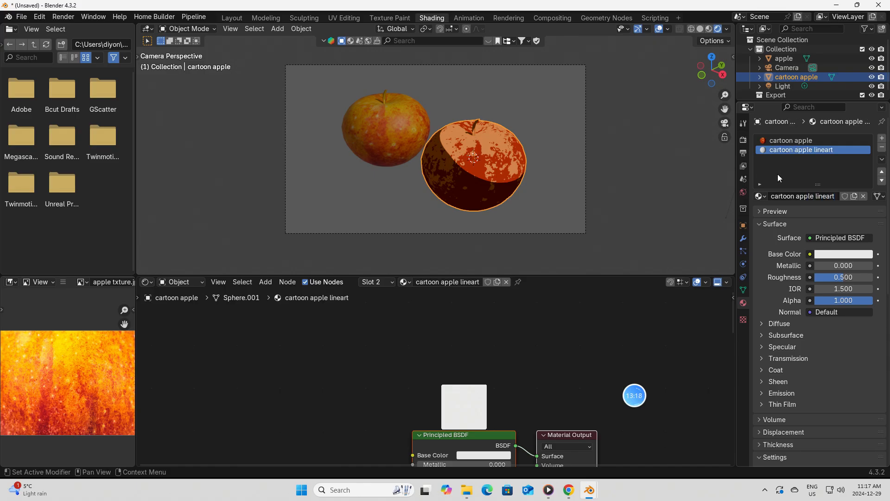
Delete the Principled BSDF node from the cartoon apple lineart material.
middle_click_drag(501, 393, 485, 282)
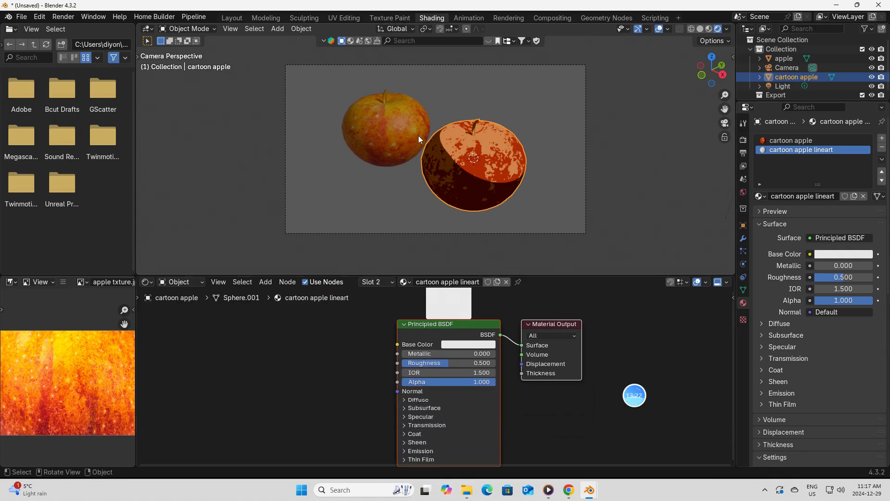
left_click(430, 334)
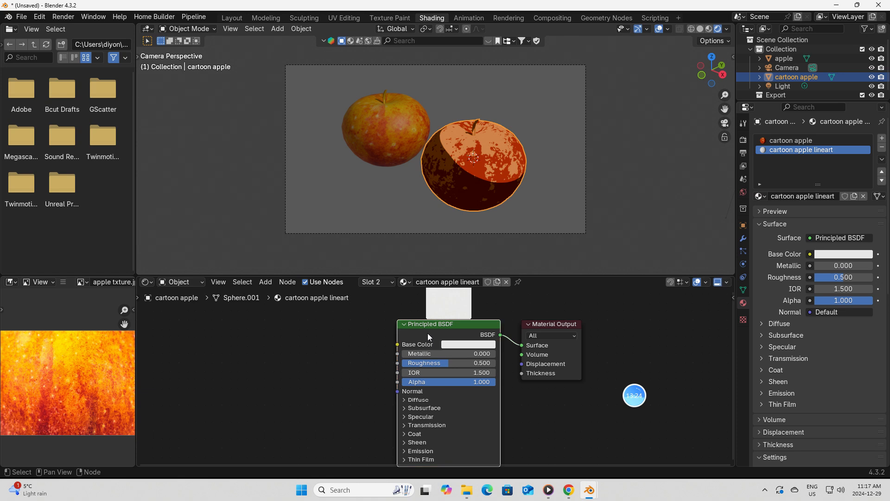
key("Delete")
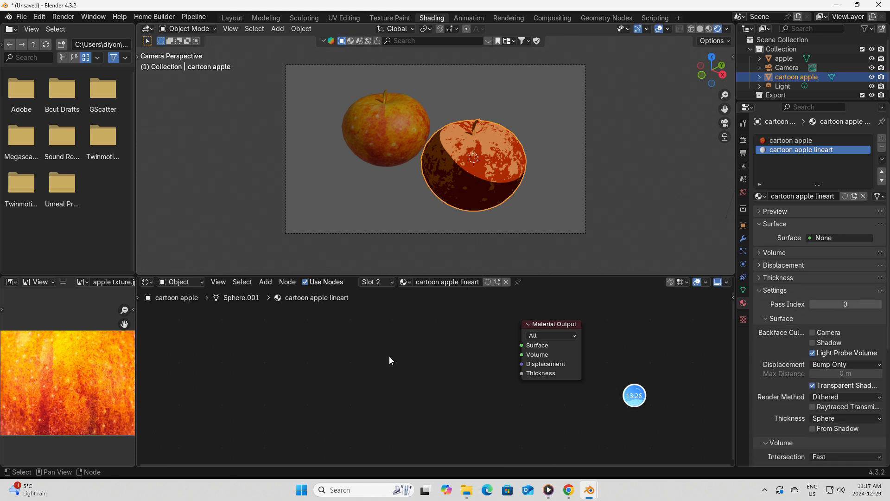
Add an Emission shader to the lineart material and connect its output to the Material Output's Surface input.
key("shift+a")
left_click(361, 338)
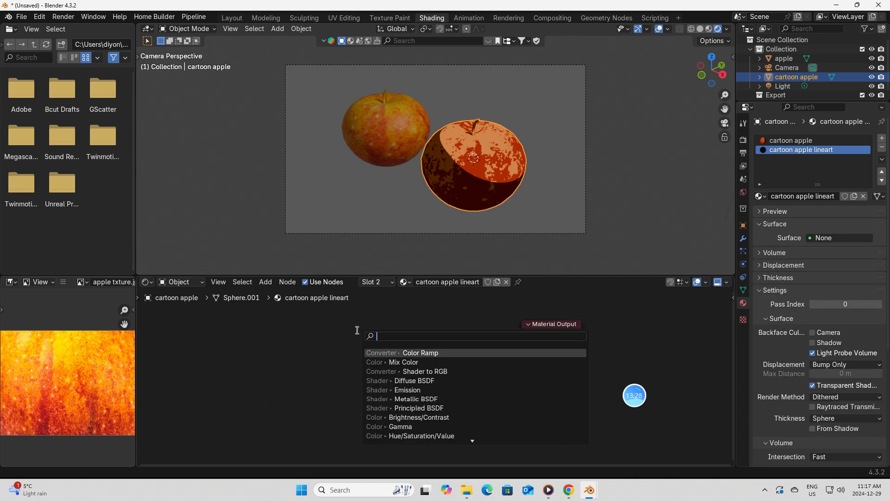
type("emi")
key("BackSpace")
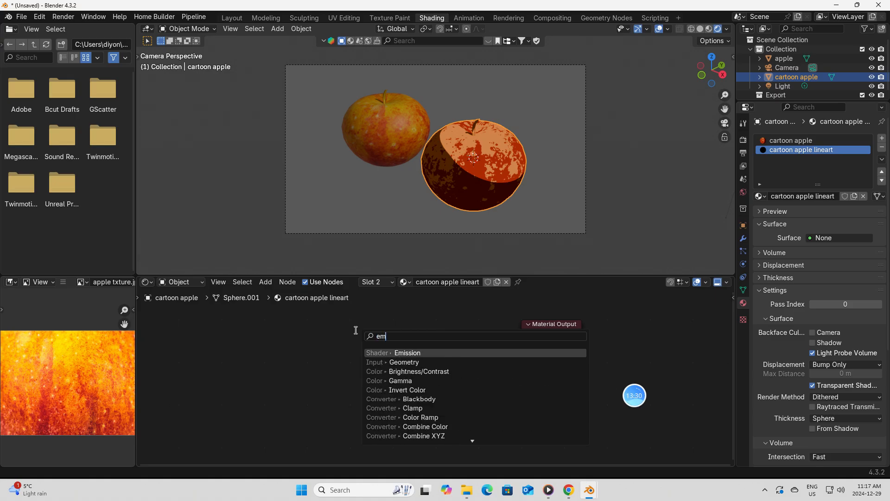
type("iss")
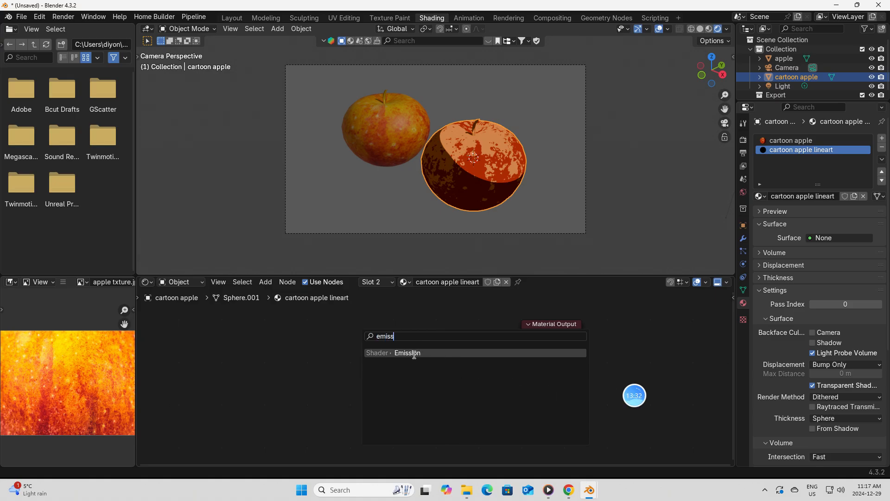
left_click(415, 352)
left_click(355, 330)
left_click_drag(426, 349, 521, 345)
Set the Emission node's color to black and deselect the cartoon apple.
left_click(408, 360)
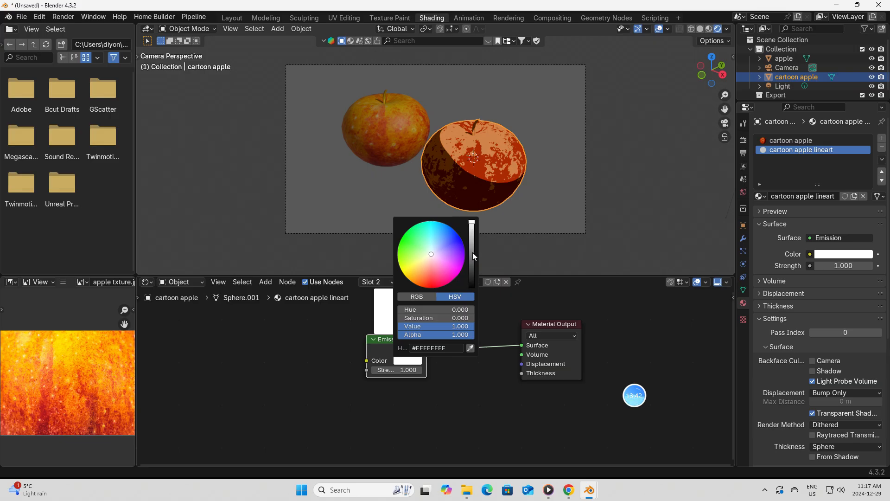
left_click_drag(472, 266, 472, 288)
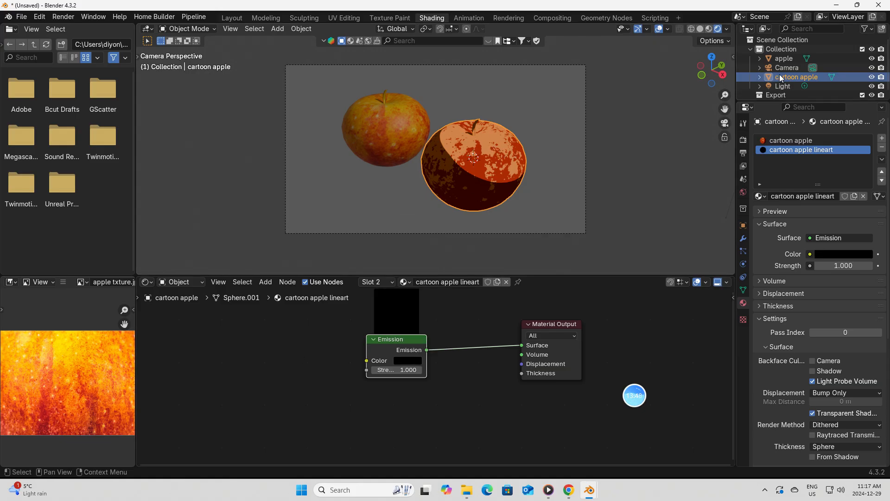
left_click(566, 160)
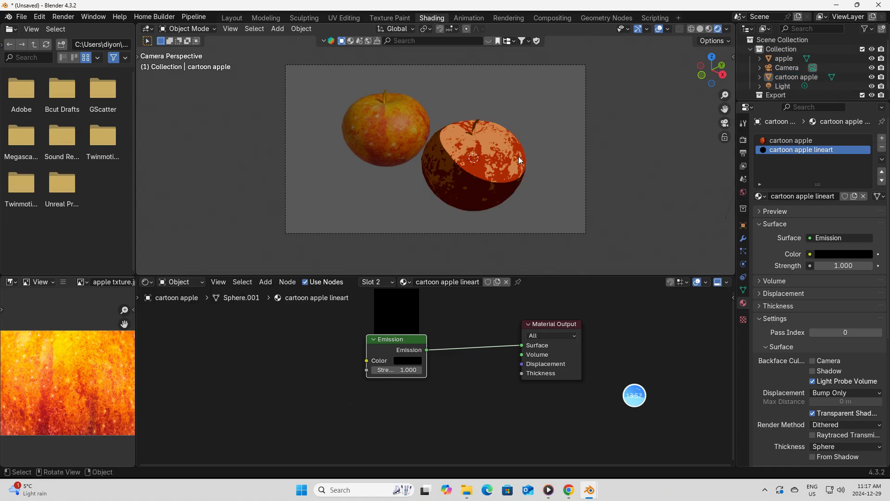
Add a Solidify modifier to the cartoon apple and set its Offset to 1.
scroll(507, 154, "up", 3)
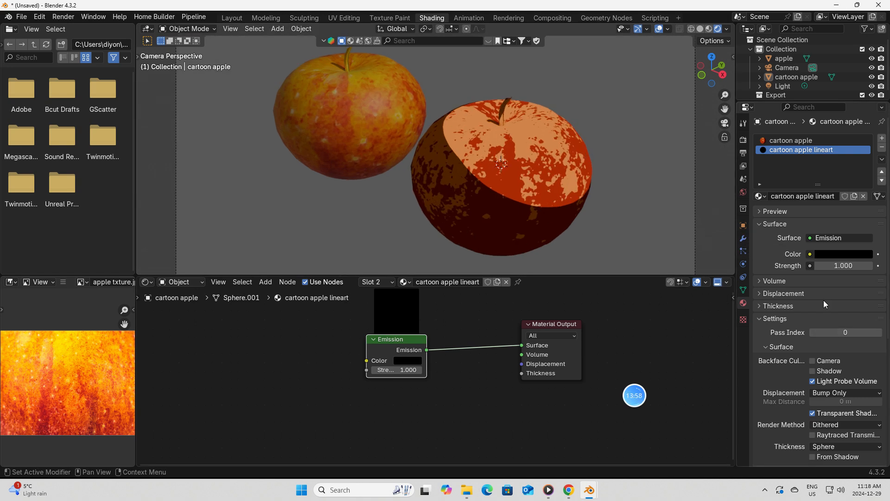
left_click(743, 239)
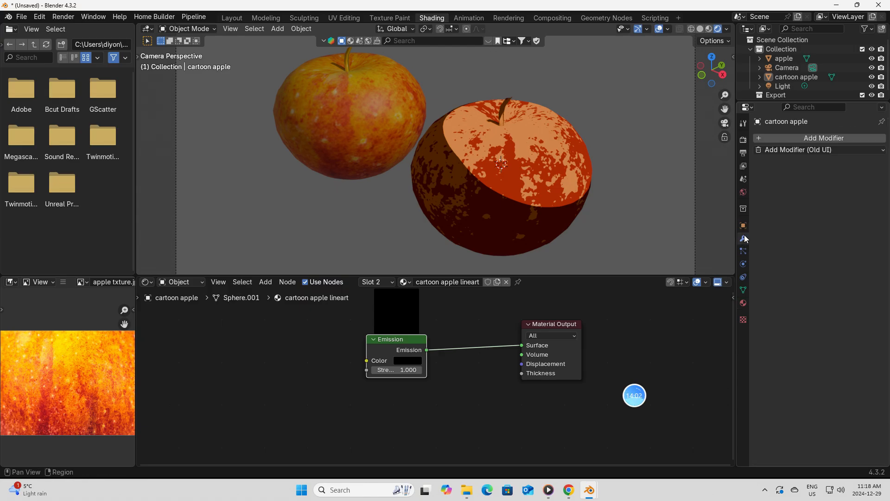
left_click(797, 138)
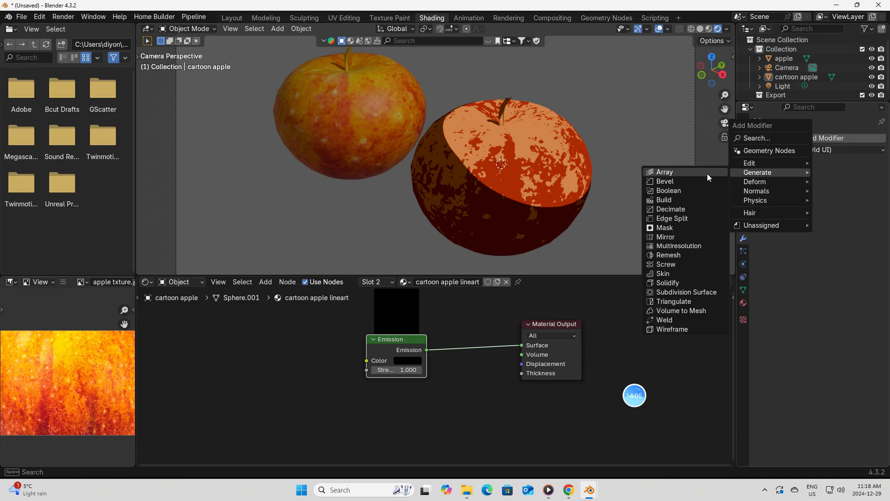
left_click(668, 283)
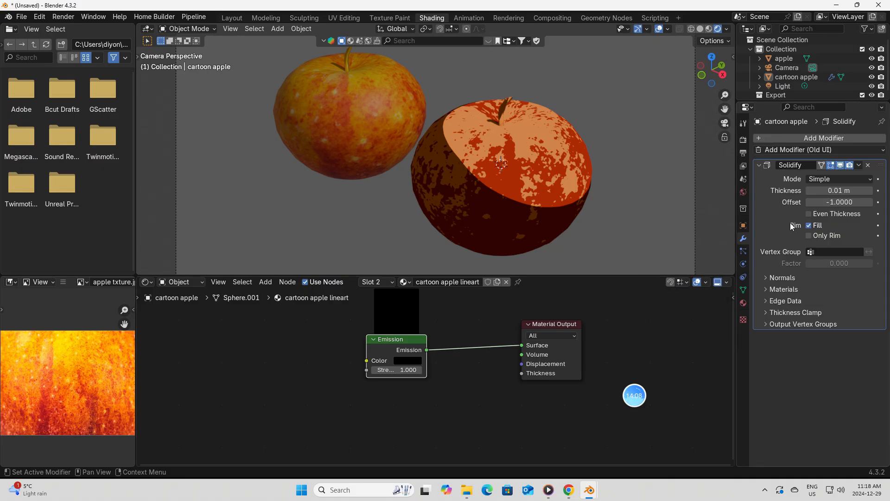
left_click(840, 202)
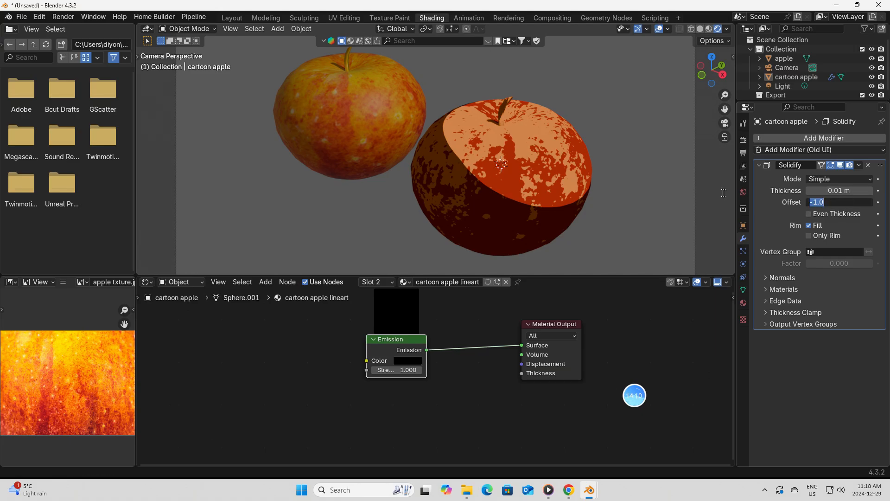
type("1")
key("Return")
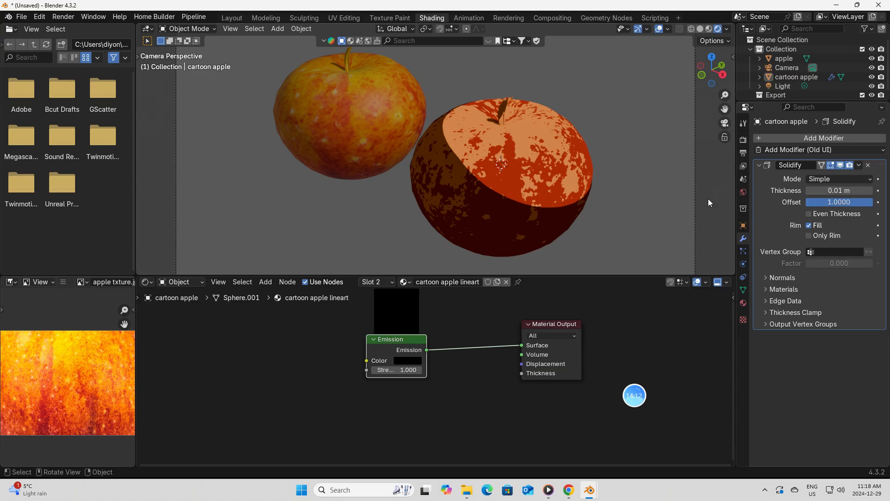
Flip the normals in the cartoon apple's Solidify modifier and set its Material Offset to 1.
left_click(781, 278)
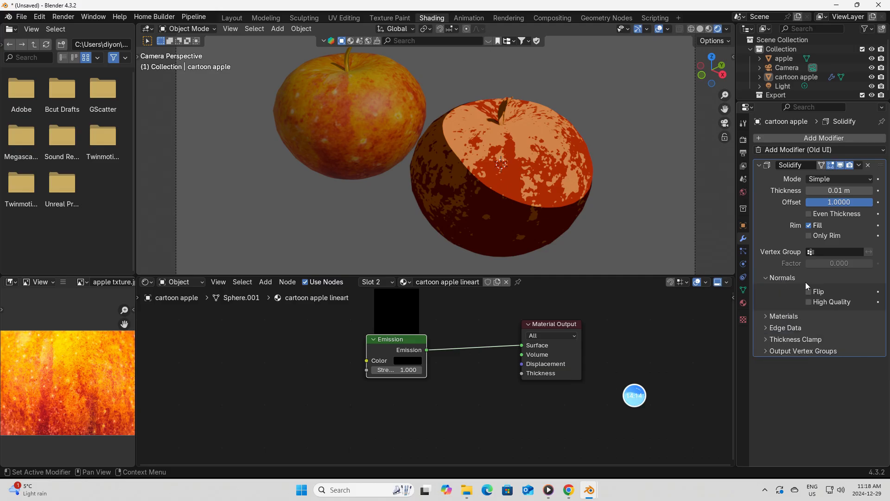
left_click(808, 291)
left_click(764, 313)
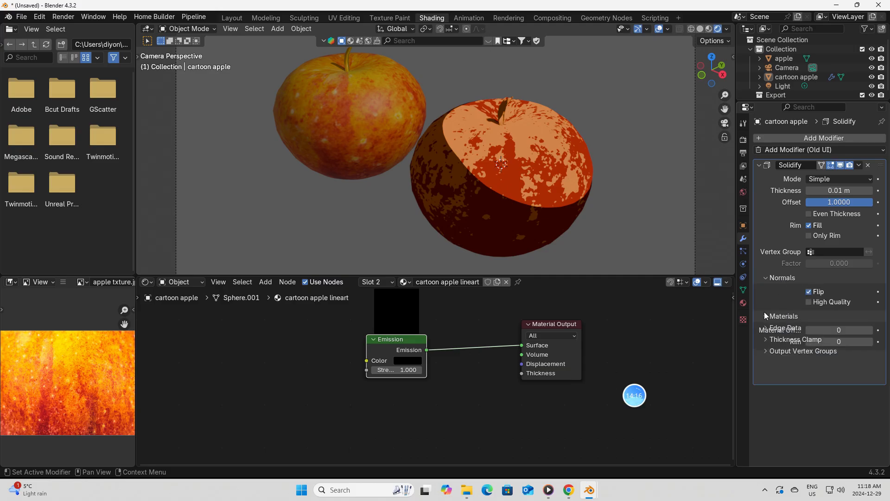
left_click(871, 330)
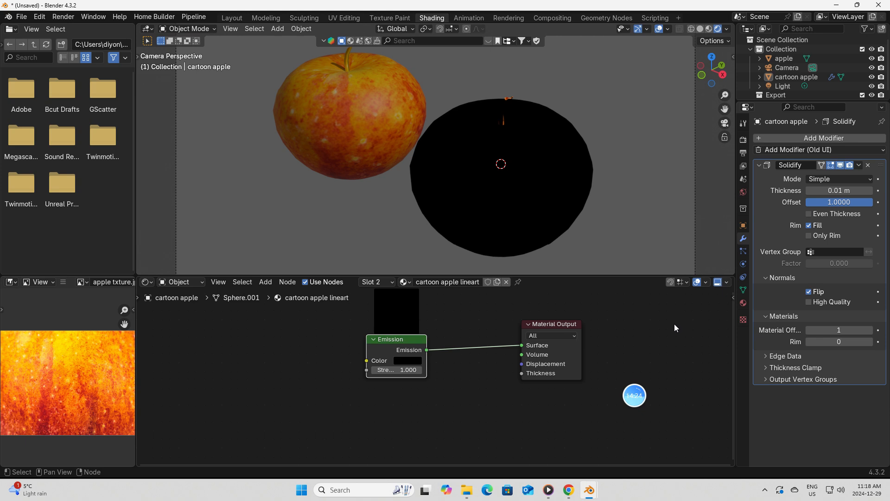
Enable Camera and Shadow backface culling for the cartoon apple lineart material.
key("n")
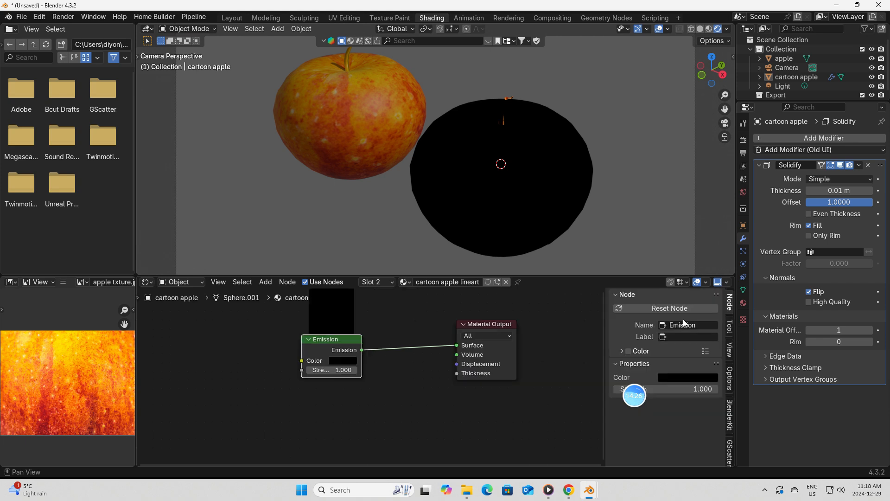
left_click(730, 378)
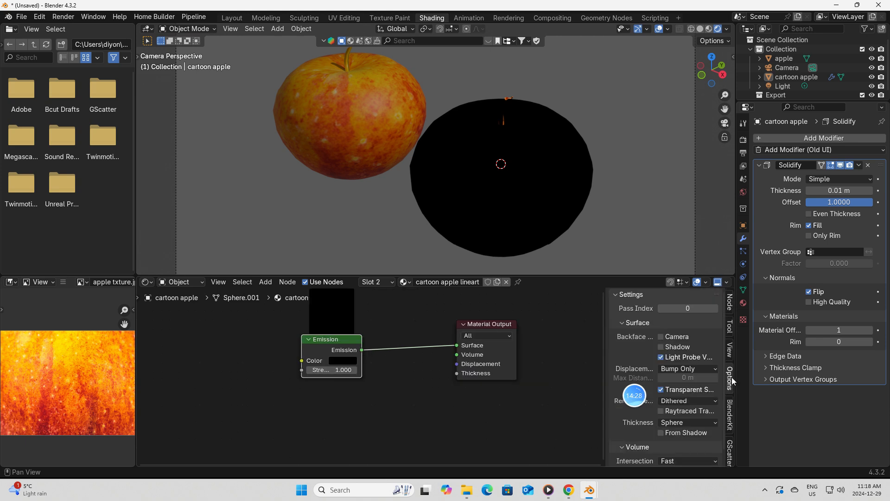
mouse_move(658, 393)
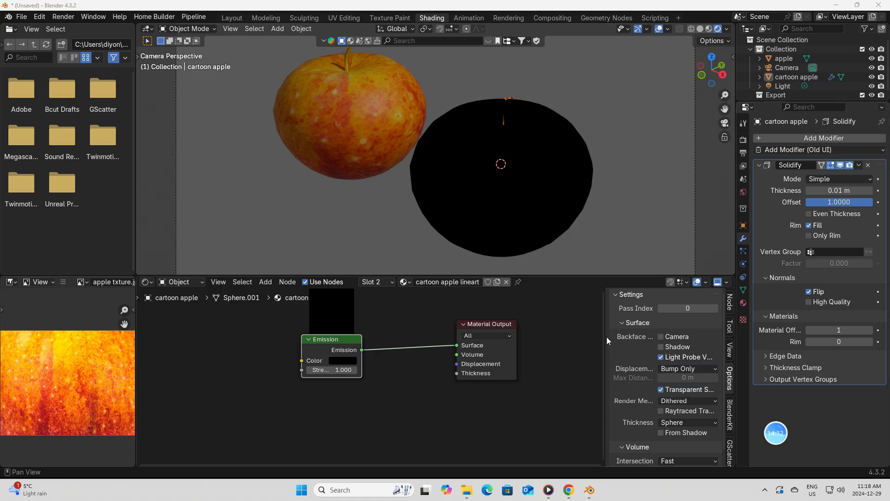
left_click_drag(603, 336, 545, 337)
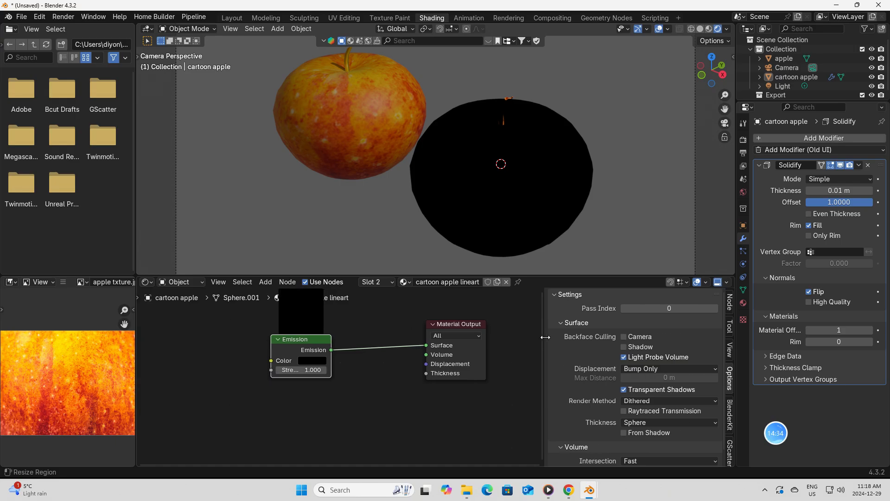
left_click(623, 337)
left_click(624, 347)
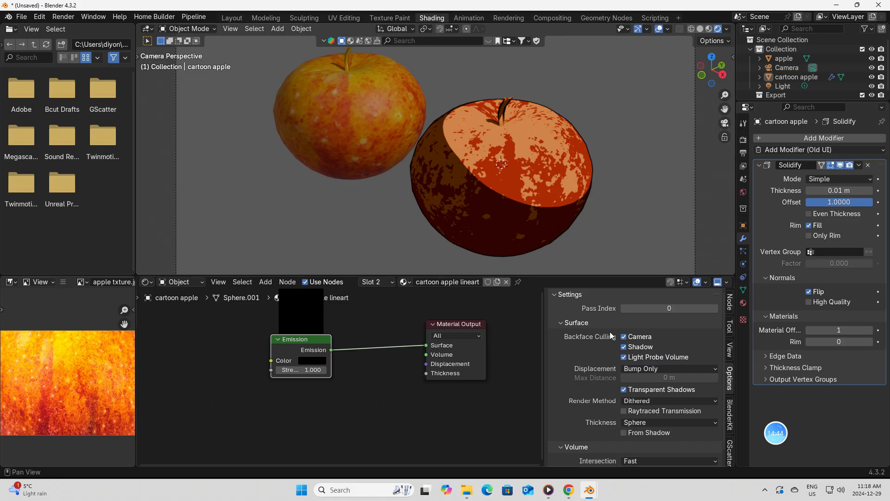
key("n")
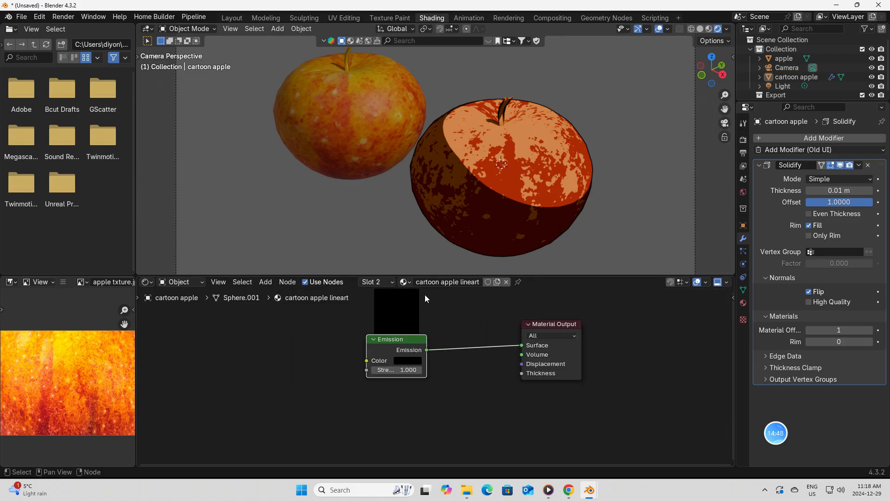
In the cartoon apple material, add a brownish-orange #C37228 stop to the texture's Color Ramp at position 0.536.
left_click(743, 305)
left_click(790, 140)
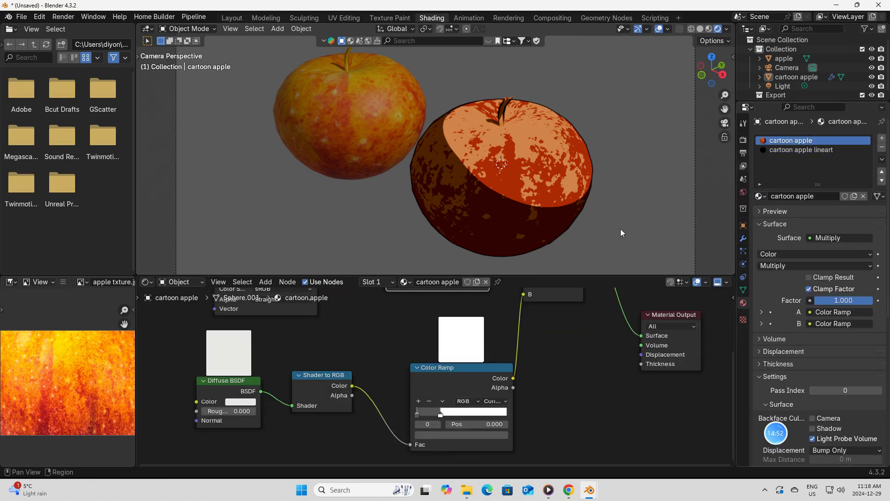
middle_click_drag(572, 363, 572, 304)
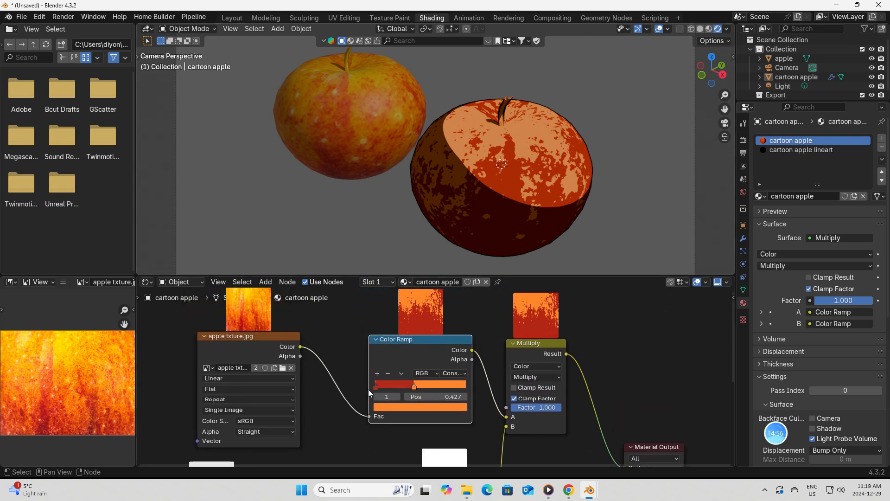
left_click(377, 374)
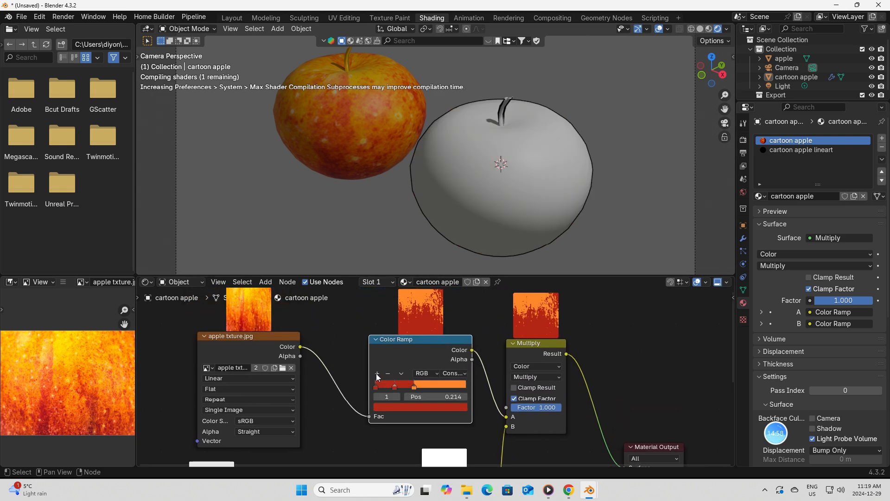
left_click(402, 405)
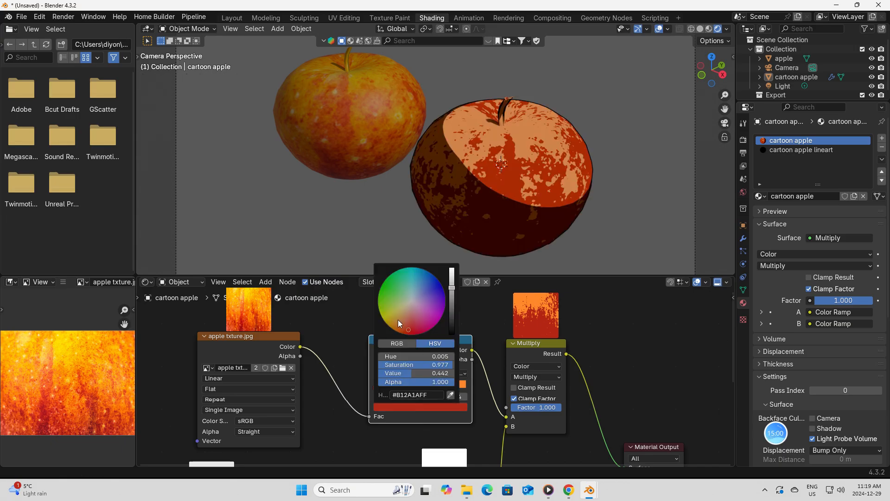
left_click(396, 325)
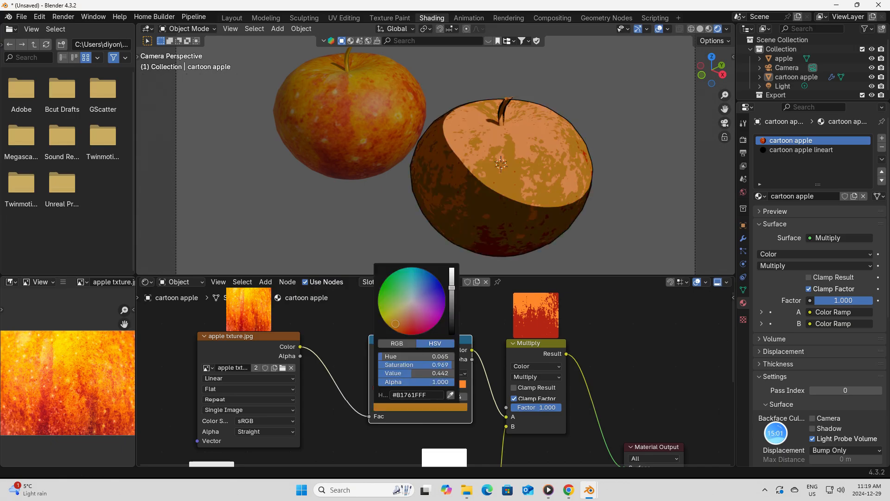
left_click(405, 405)
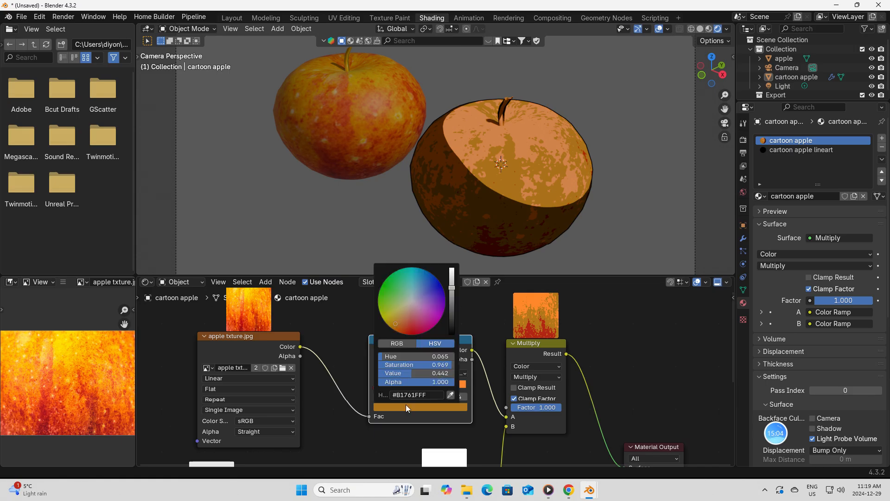
left_click_drag(451, 284, 451, 282)
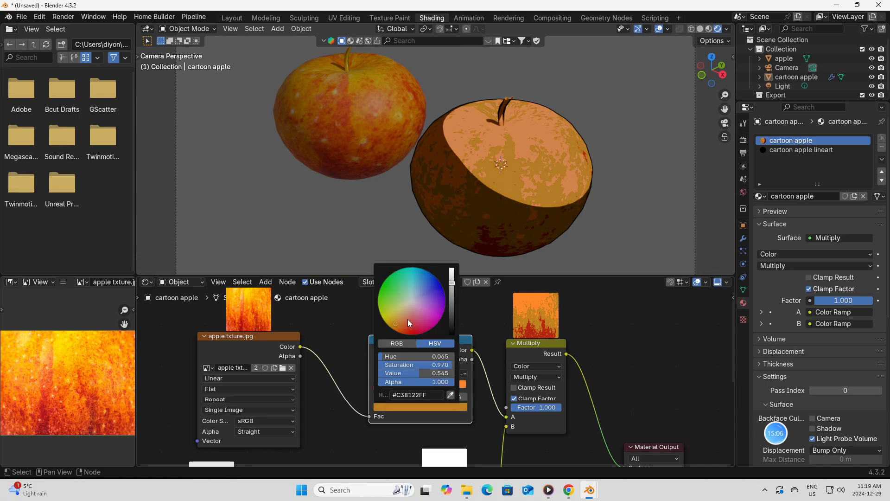
left_click(398, 325)
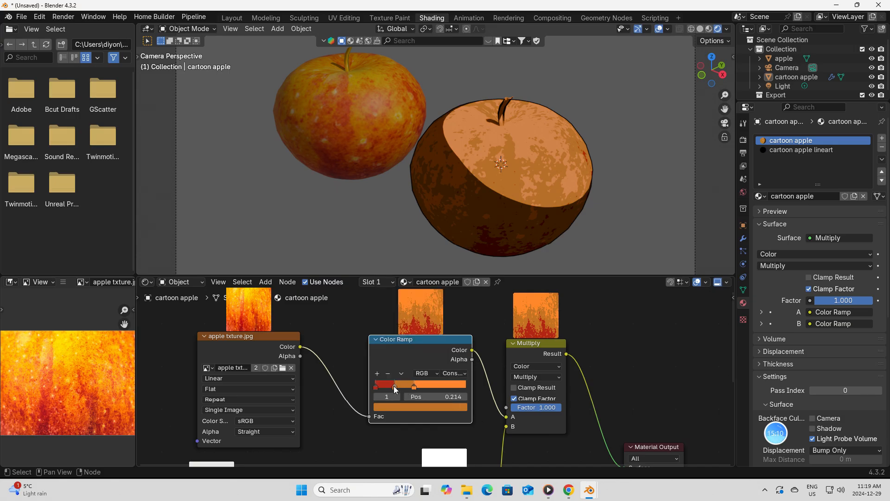
left_click_drag(395, 389, 424, 386)
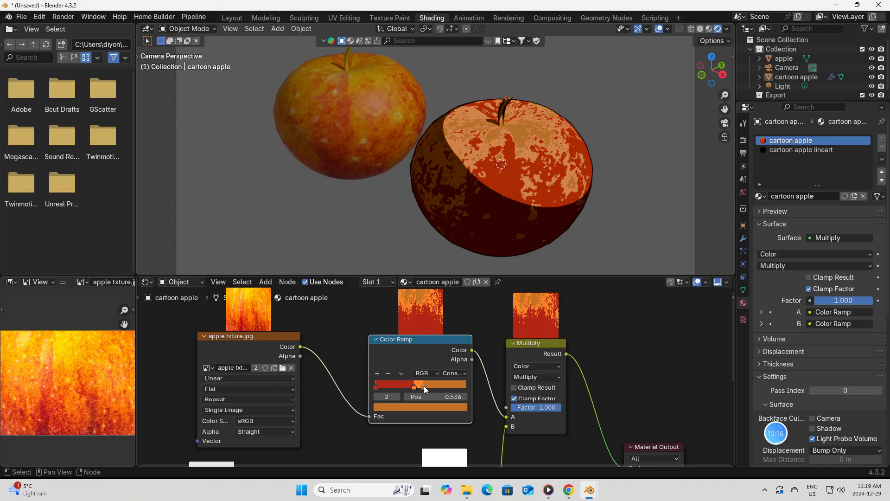
Look at the finished apples in the cartoon apple.blend window, and return to the unsaved file's camera view with the whole frame in sight.
mouse_move(589, 490)
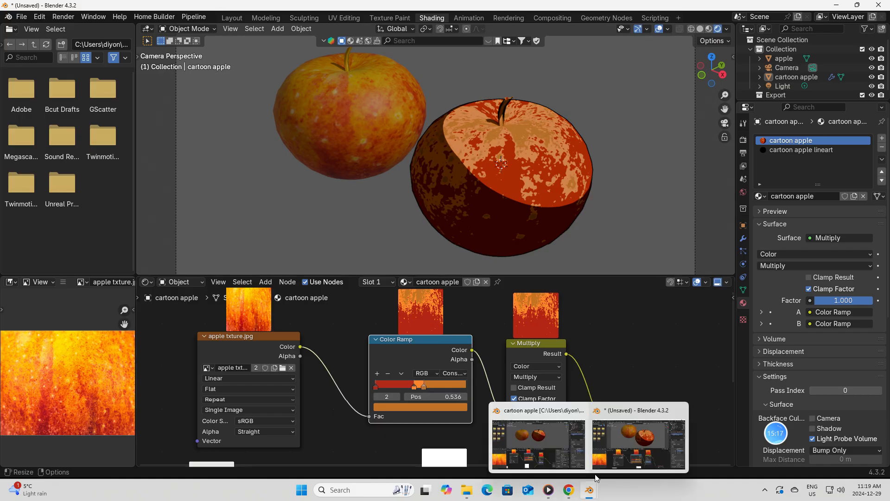
left_click(553, 444)
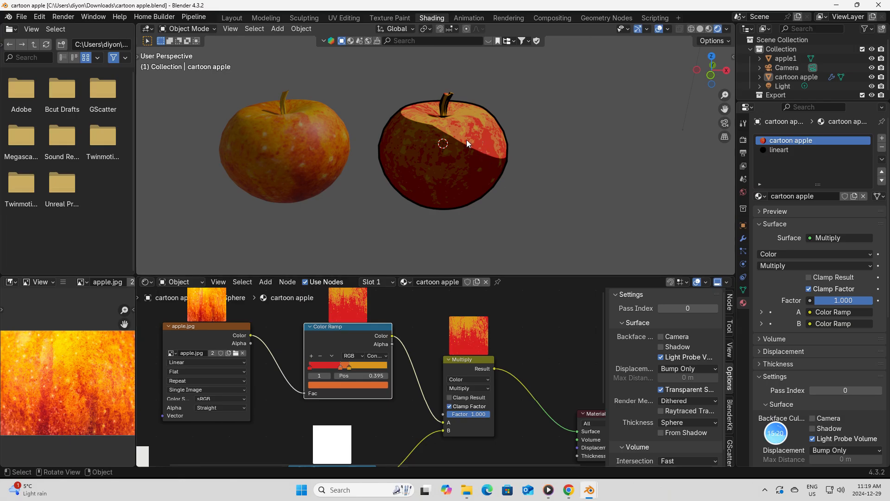
mouse_move(589, 489)
left_click(602, 439)
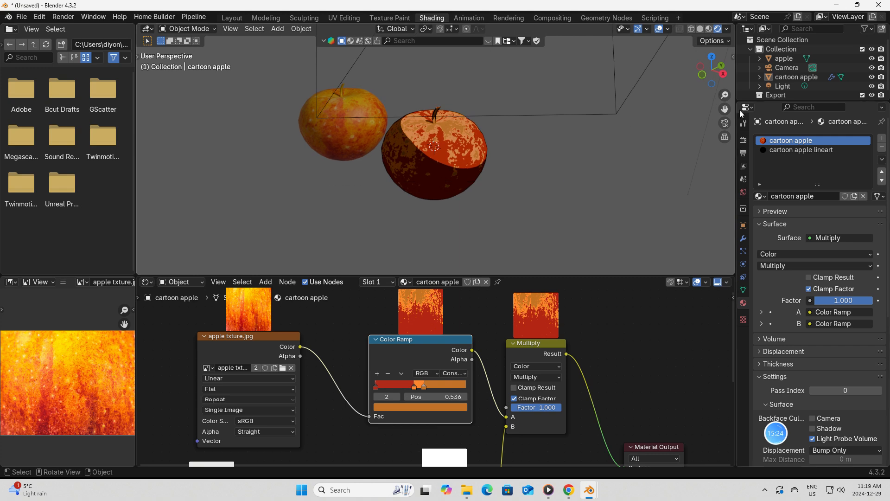
left_click(724, 123)
scroll(583, 152, "down", 4)
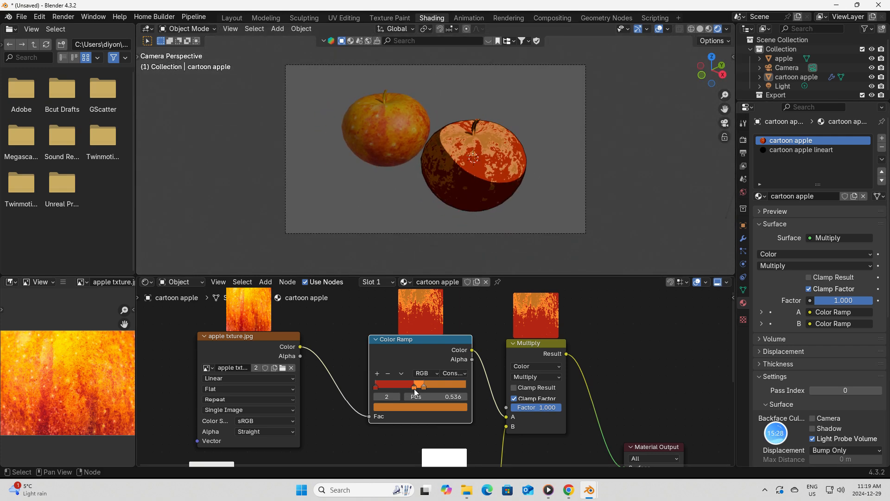
Move the texture Color Ramp's middle stop to 0.432 and recolor the last stop a brighter golden orange with Value about 0.777.
mouse_move(415, 391)
left_mouse_down()
mouse_move(407, 388)
mouse_move(426, 394)
left_mouse_up()
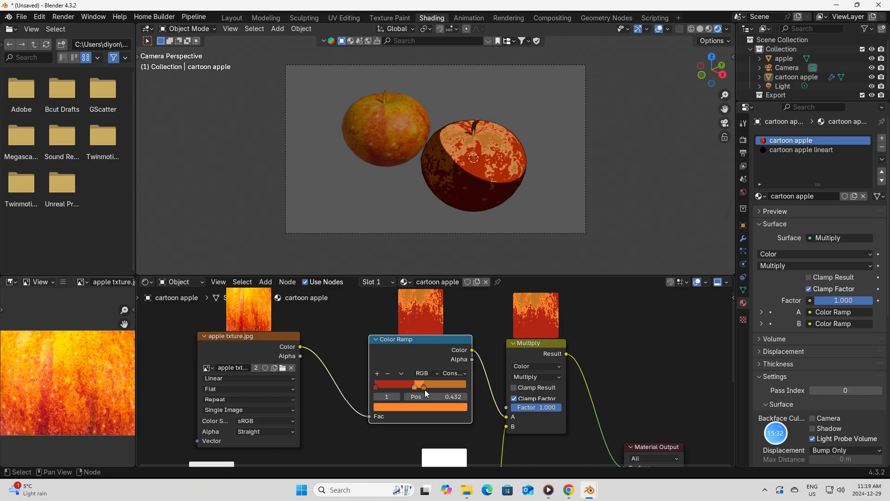
left_click(425, 386)
left_click(427, 406)
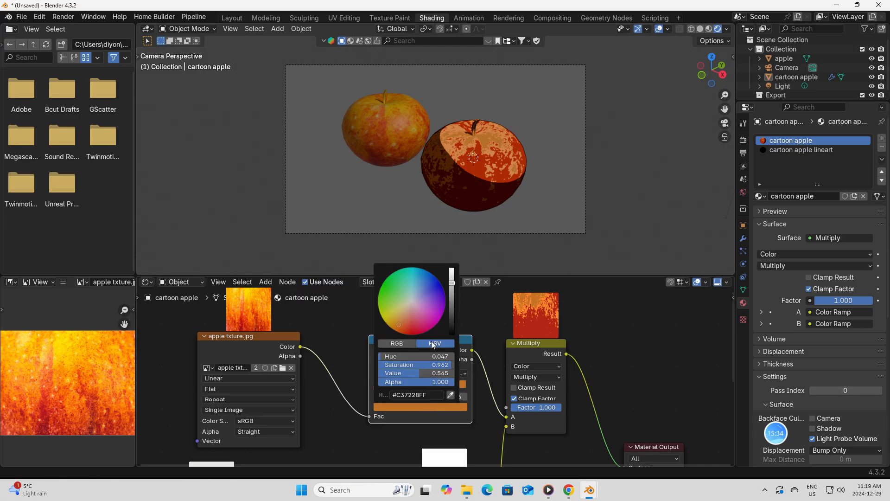
left_click(390, 321)
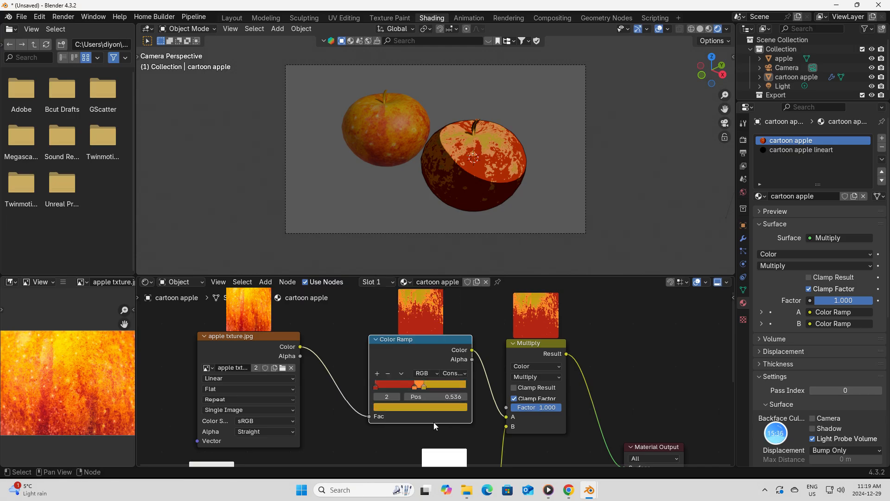
left_click(418, 406)
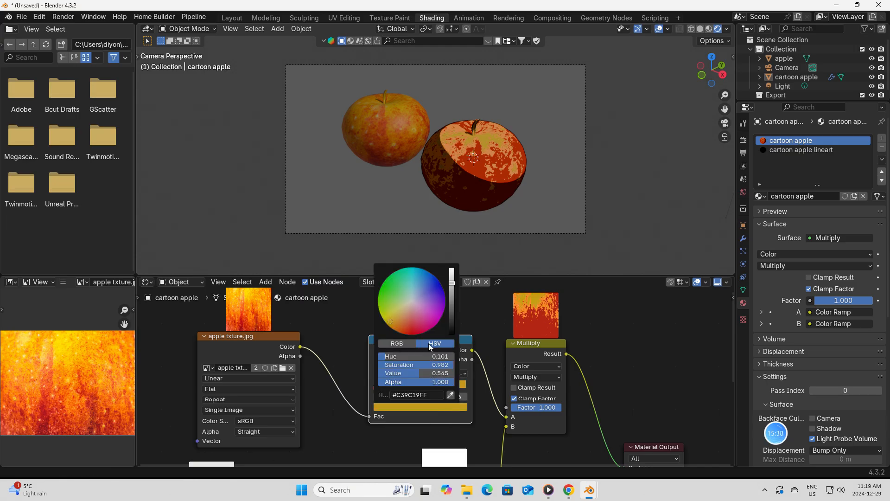
left_click_drag(453, 284, 452, 271)
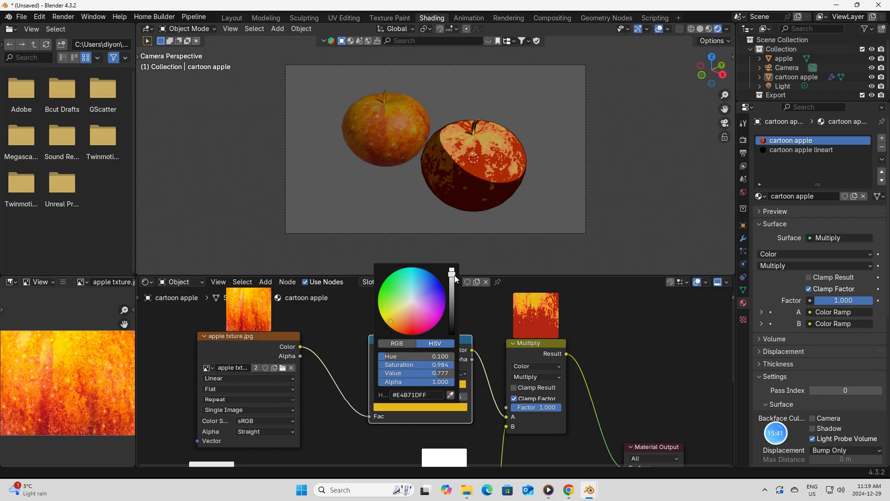
left_click(393, 324)
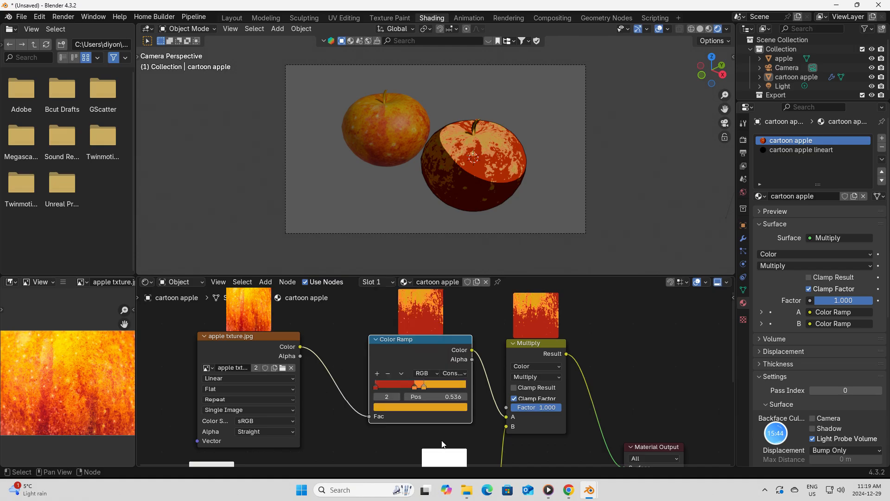
Shift the texture Color Ramp's last stop slightly and move the middle orange stop to position 0.405.
mouse_move(424, 385)
left_mouse_down()
mouse_move(408, 386)
mouse_move(421, 385)
left_mouse_up()
left_click(415, 388)
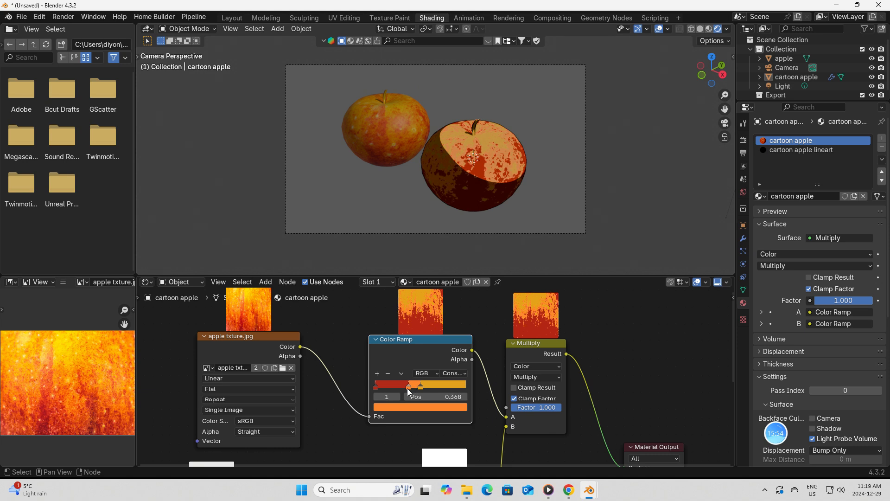
mouse_move(416, 391)
left_mouse_down()
mouse_move(421, 385)
mouse_move(407, 385)
mouse_move(425, 387)
mouse_move(416, 389)
left_mouse_up()
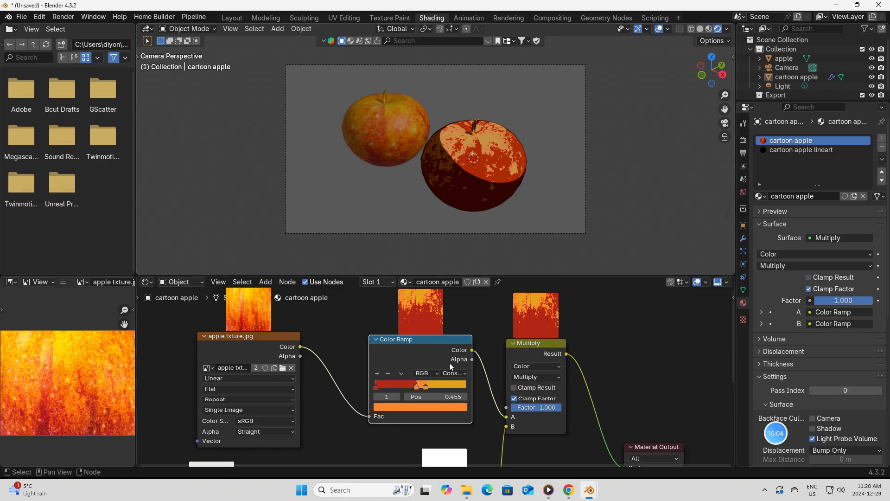
mouse_move(416, 388)
left_mouse_down()
mouse_move(402, 386)
mouse_move(410, 385)
left_mouse_up()
Examine the Color Ramp stop spacing in the cartoon apple.blend reference window and return to the unsaved file.
mouse_move(589, 489)
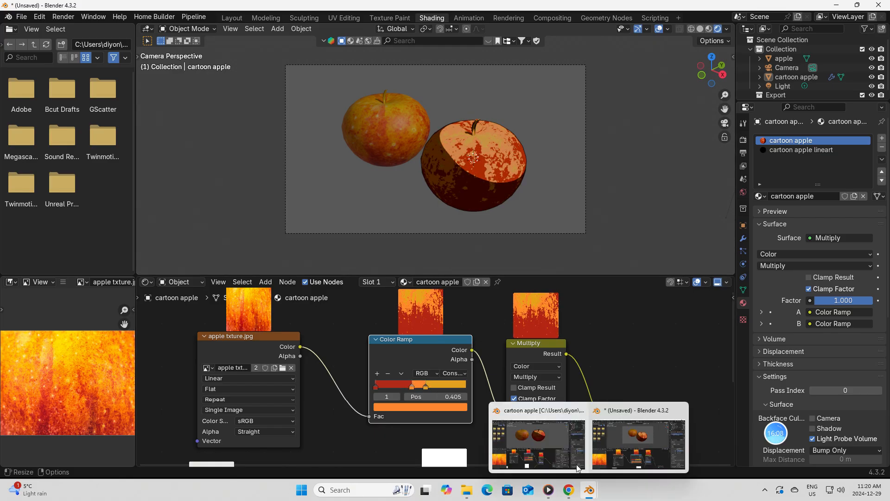
left_click(551, 438)
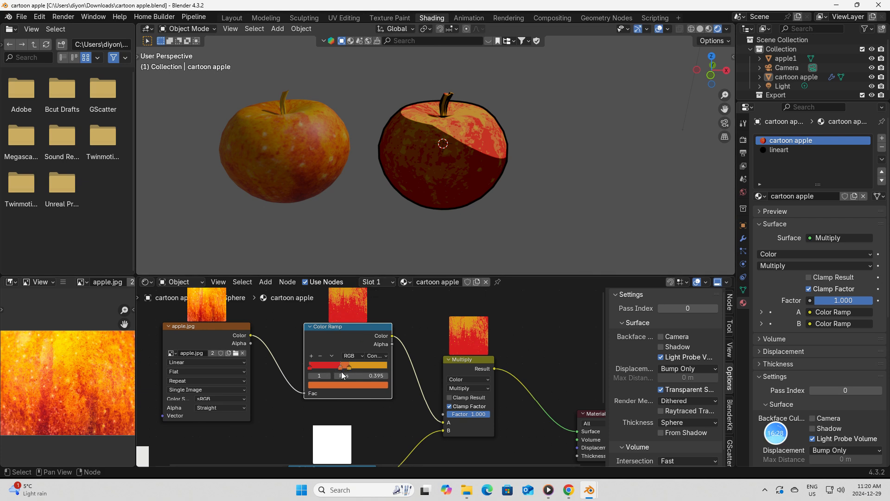
mouse_move(590, 490)
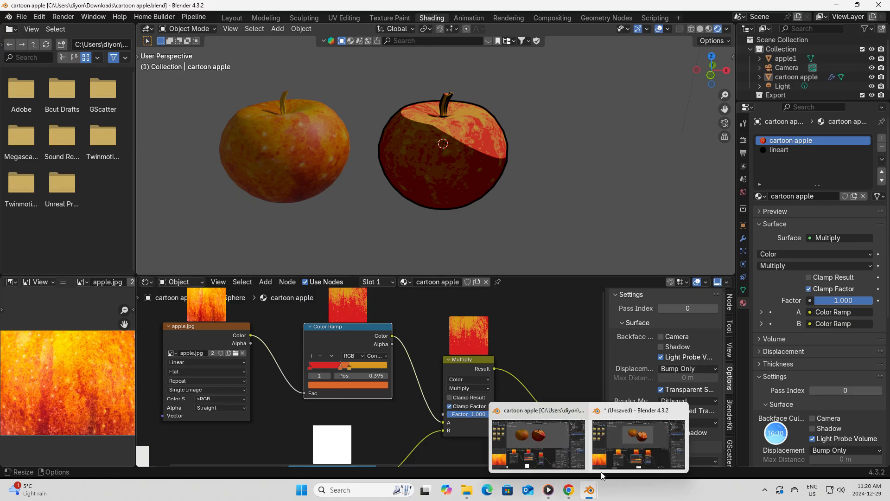
left_click(602, 464)
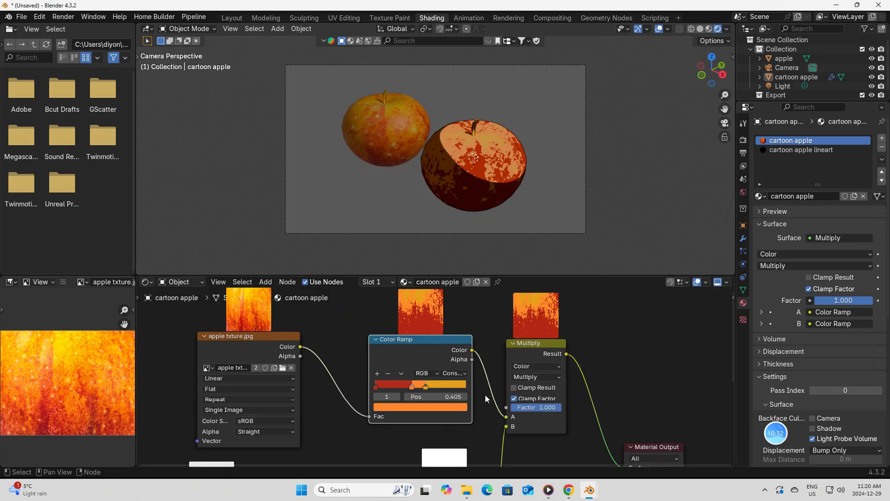
Move the texture Color Ramp's middle orange stop slightly toward the golden one and set the golden stop's position to 0.550.
mouse_move(425, 386)
left_mouse_down()
mouse_move(413, 388)
mouse_move(431, 386)
left_mouse_up()
left_click_drag(414, 386, 418, 385)
left_click(426, 386)
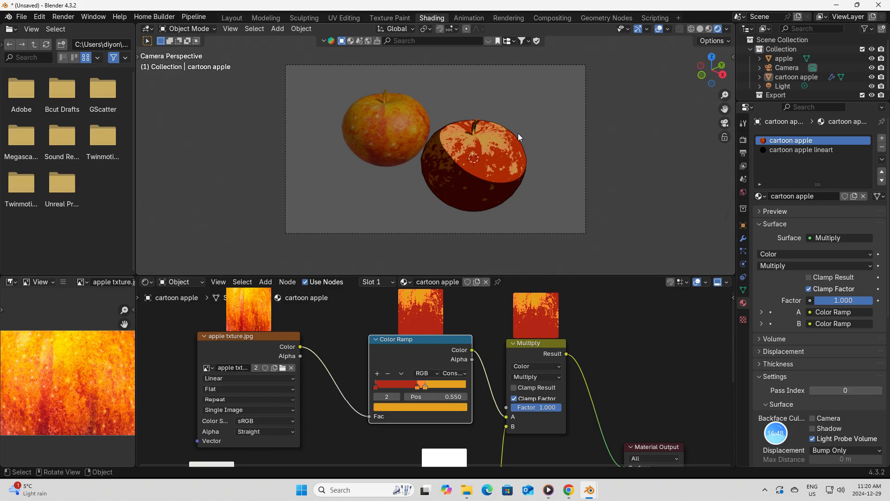
Preview both apples in the Layout workspace with rendered viewport shading, viewed from outside the camera.
left_click(231, 18)
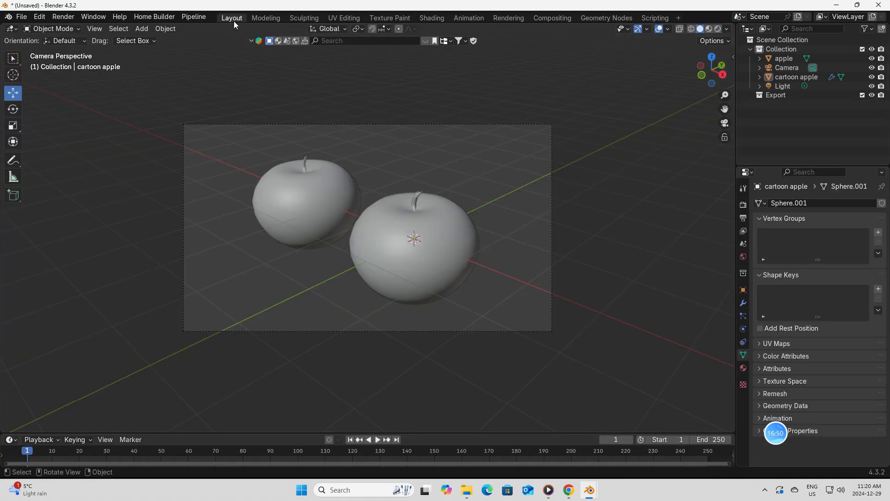
left_click(718, 29)
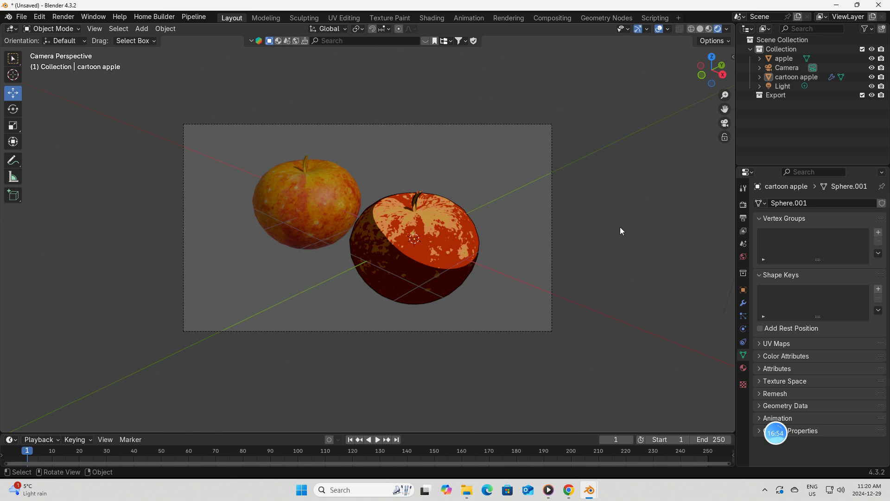
scroll(630, 223, "up", 2)
middle_click_drag(630, 223, 636, 221)
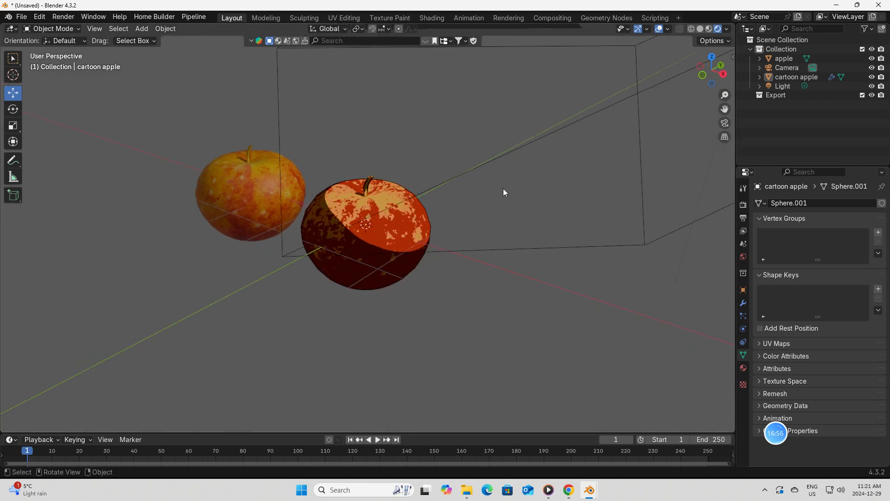
Render a still image of the two apples and close the render window after viewing it.
left_click(63, 17)
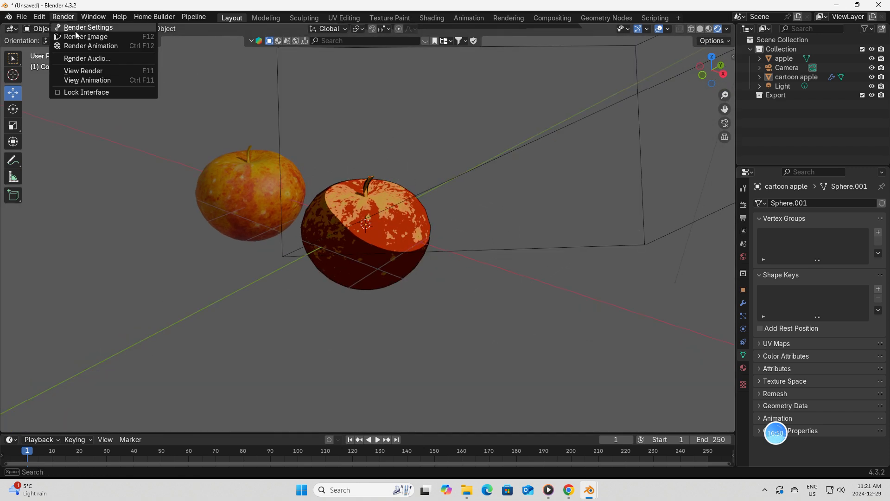
left_click(83, 29)
left_click(133, 71)
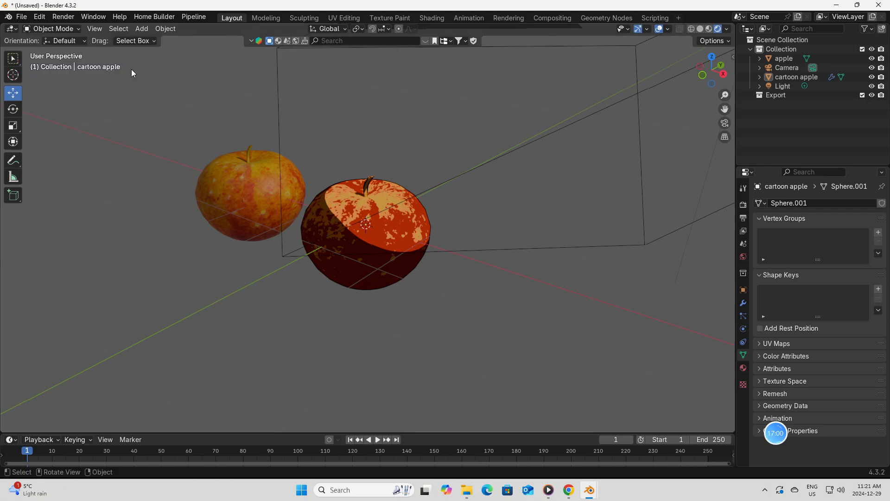
left_click(63, 17)
left_click(84, 37)
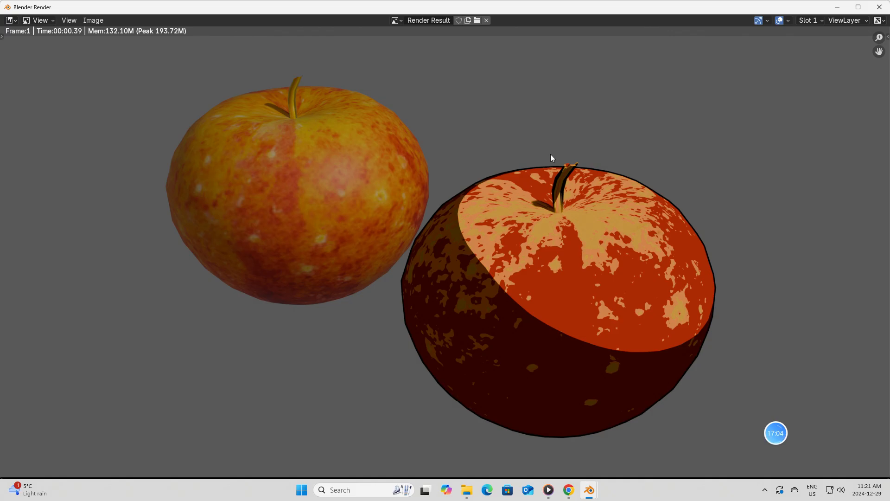
left_click(879, 7)
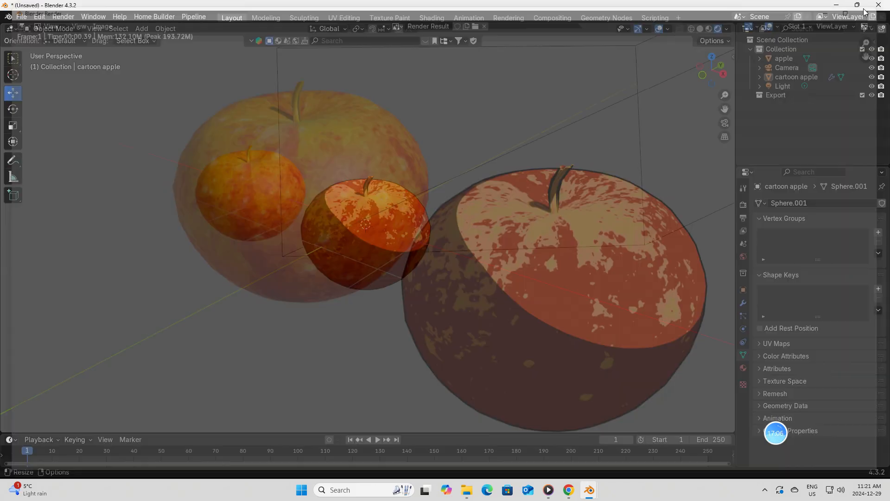
Examine the toon material's node layout in the cartoon apple.blend reference window and return to the unsaved file.
mouse_move(589, 490)
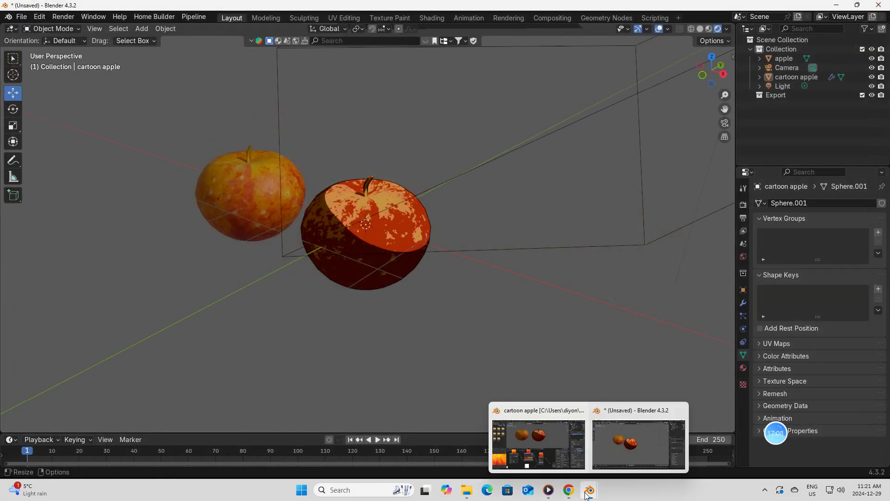
left_click(553, 453)
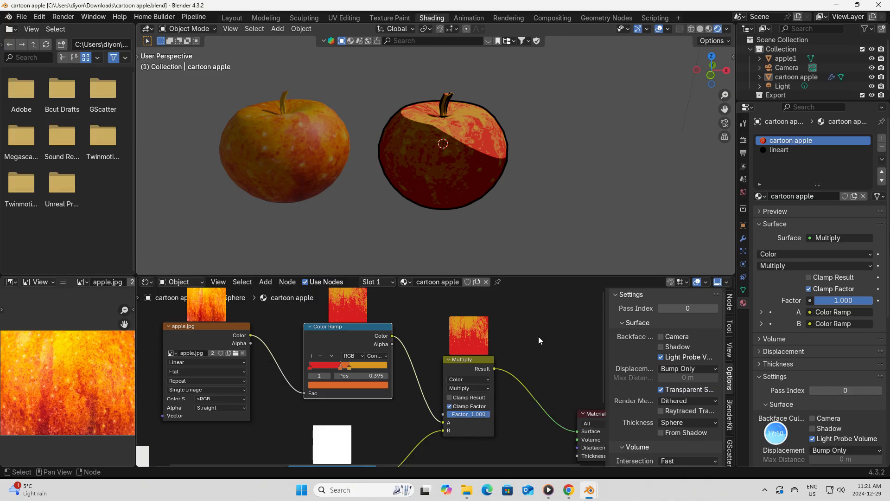
scroll(537, 336, "down", 3)
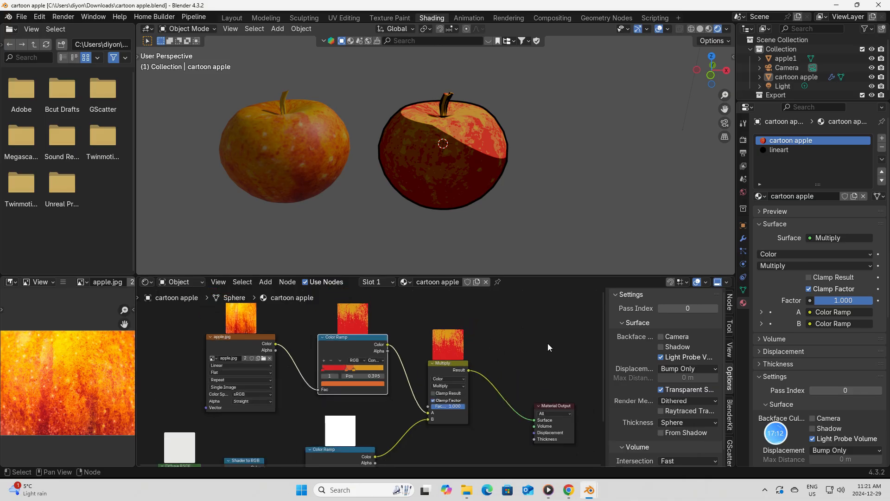
middle_click_drag(538, 310, 543, 341)
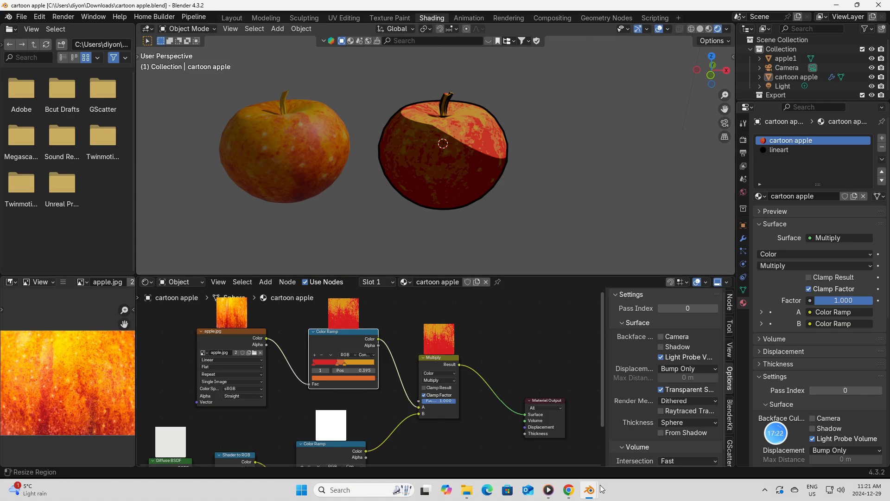
mouse_move(588, 490)
left_click(621, 453)
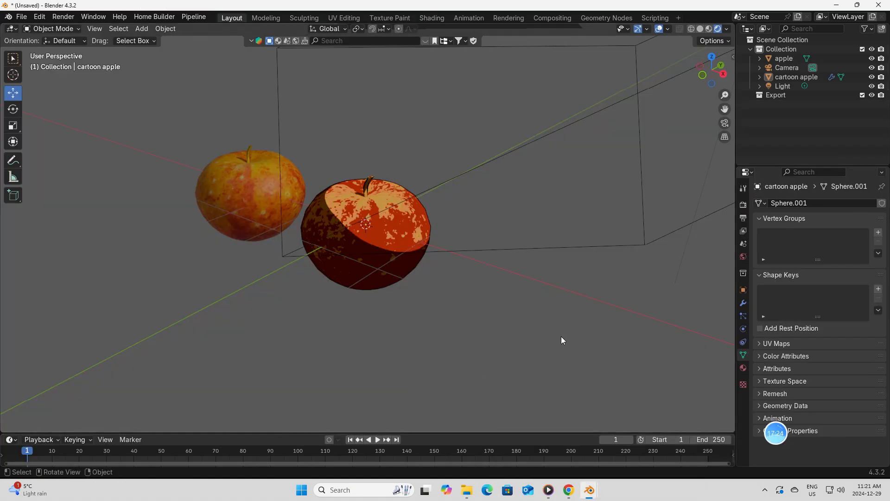
Show the node editor's sidebar in the Shading workspace and review the cartoon apple material's surface and settings properties.
left_click(431, 18)
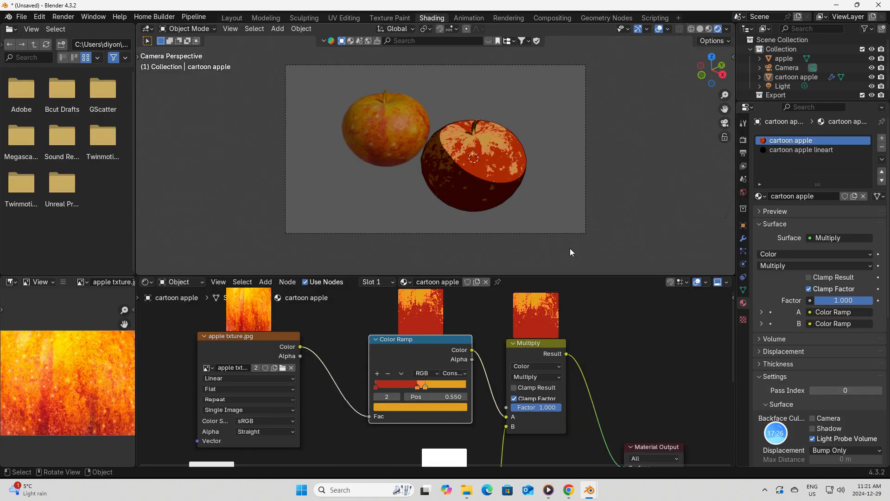
key("n")
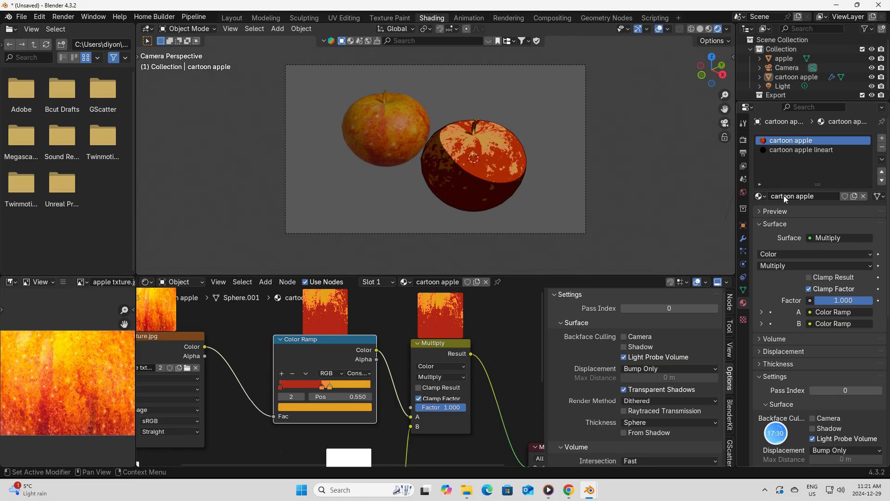
scroll(790, 334, "down", 3)
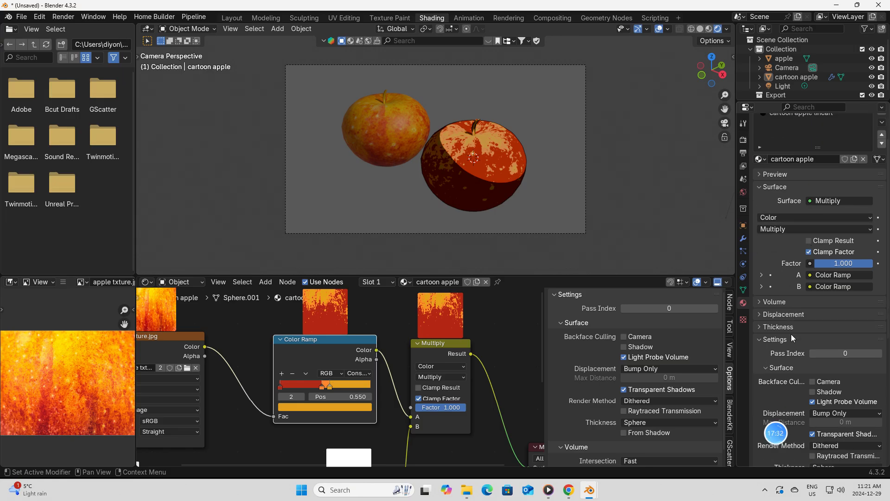
scroll(790, 334, "down", 4)
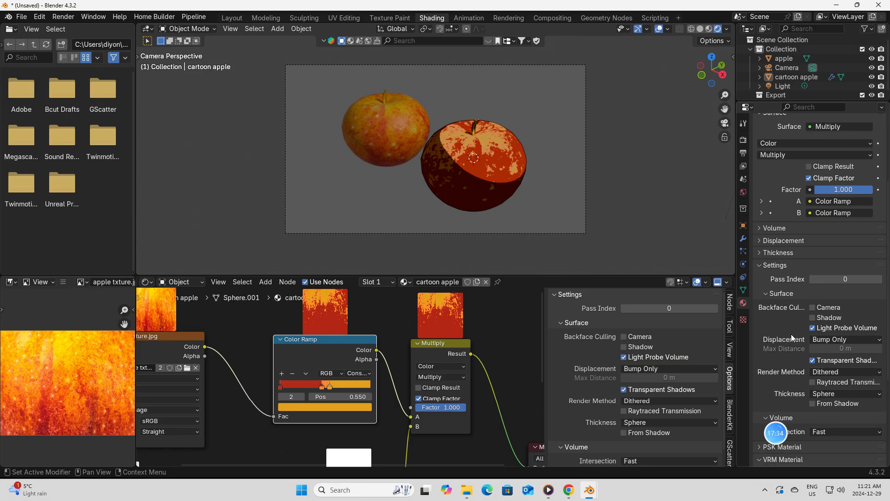
scroll(791, 334, "up", 3)
scroll(791, 334, "up", 4)
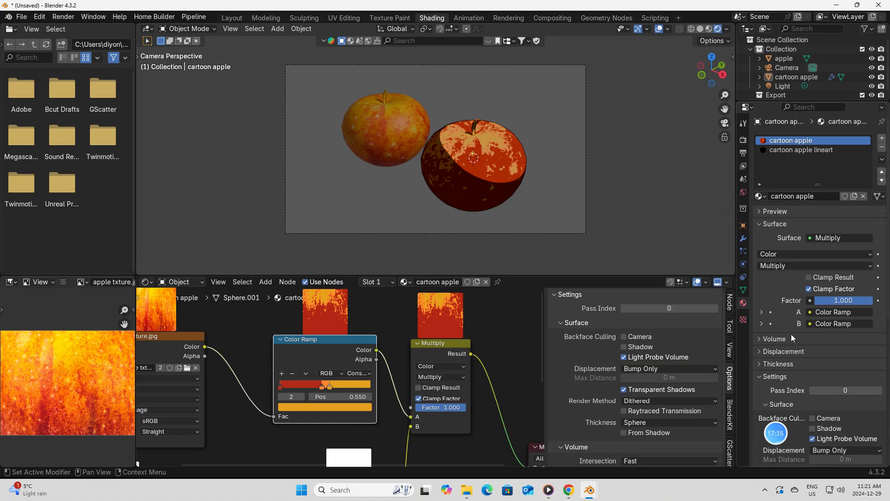
Switch to the cartoon apple.blend reference window and render its two apples from the Layout workspace for comparison.
left_click(569, 492)
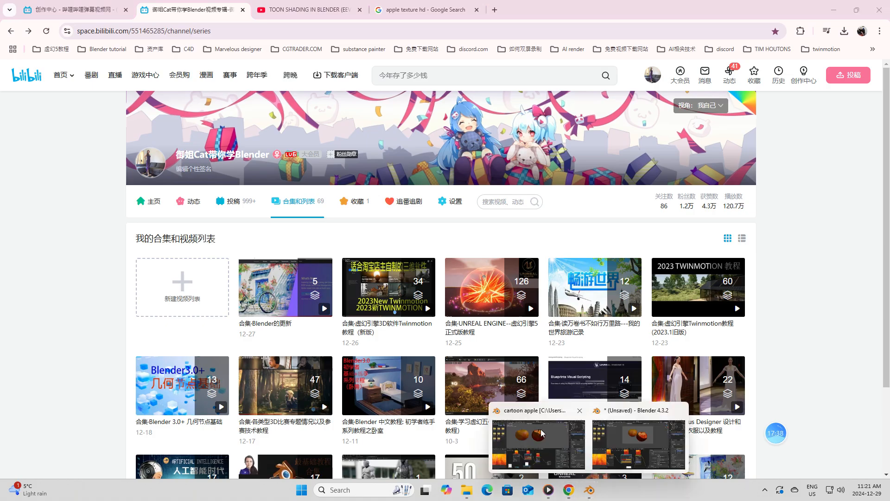
left_click(548, 448)
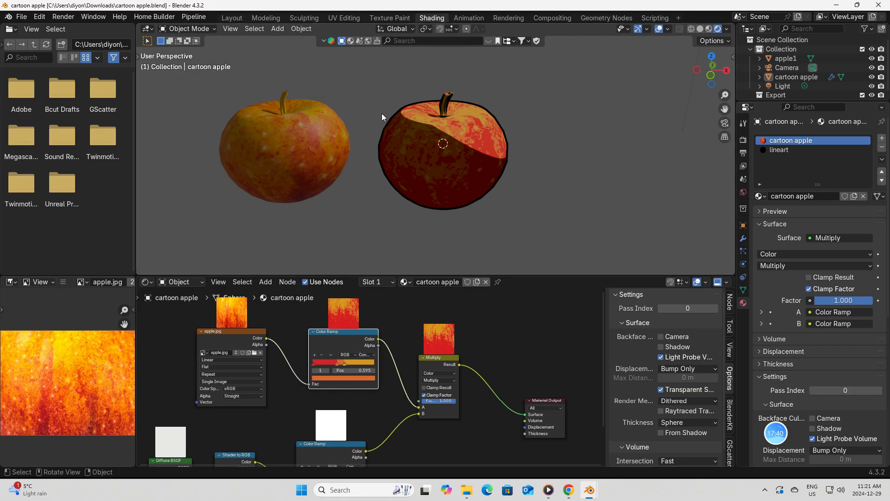
left_click(231, 18)
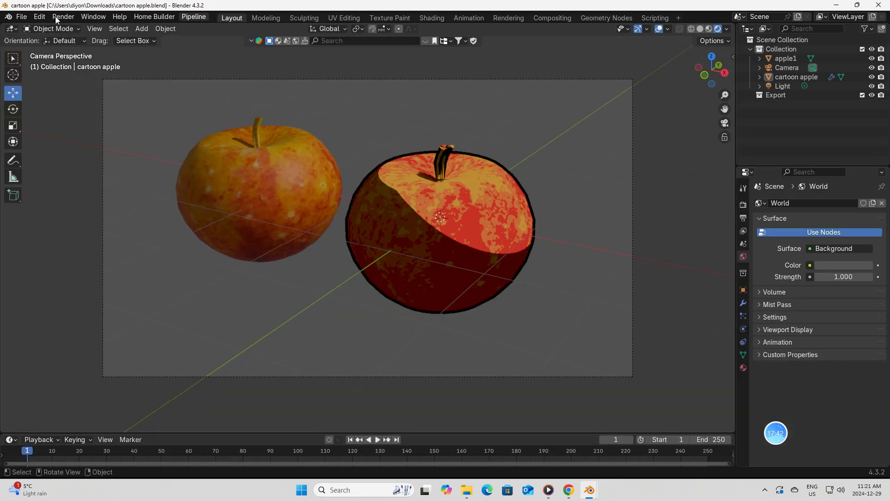
left_click(61, 19)
left_click(70, 37)
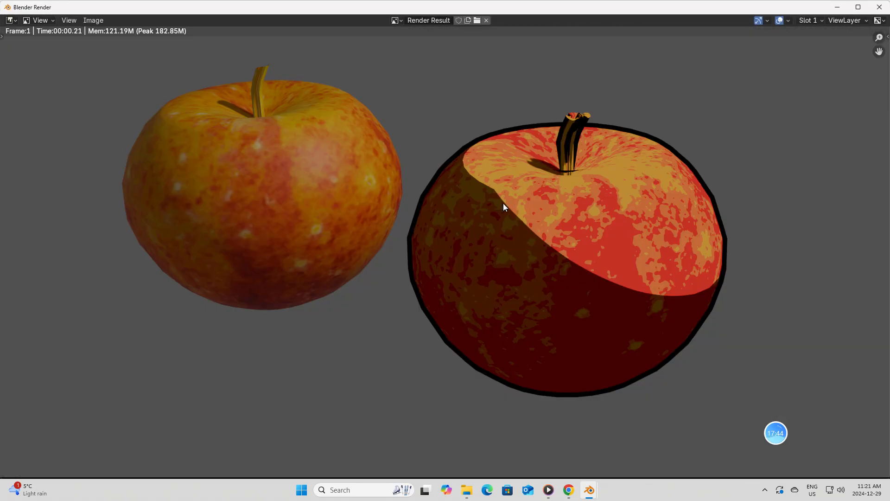